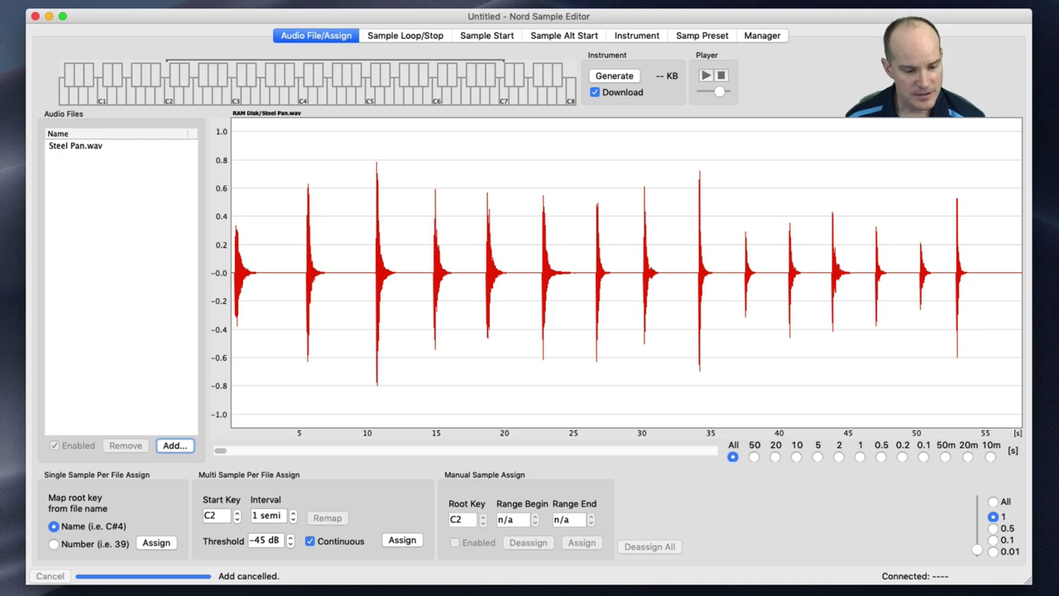
{"action": "left_click_drag", "start_coordinate": [253, 273], "coordinate": [458, 273]}
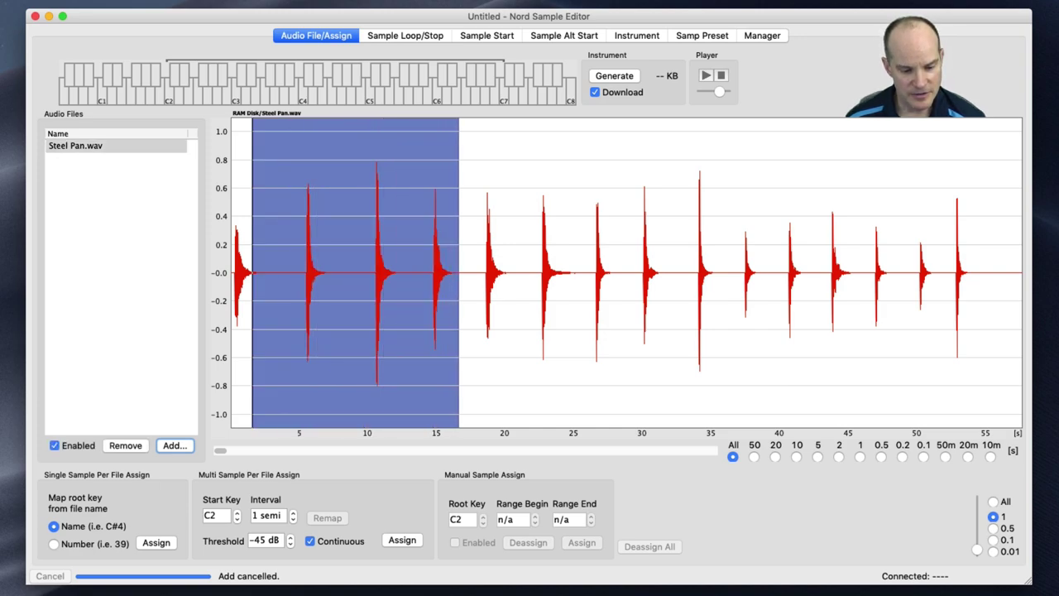
{"action": "left_click", "coordinate": [711, 273]}
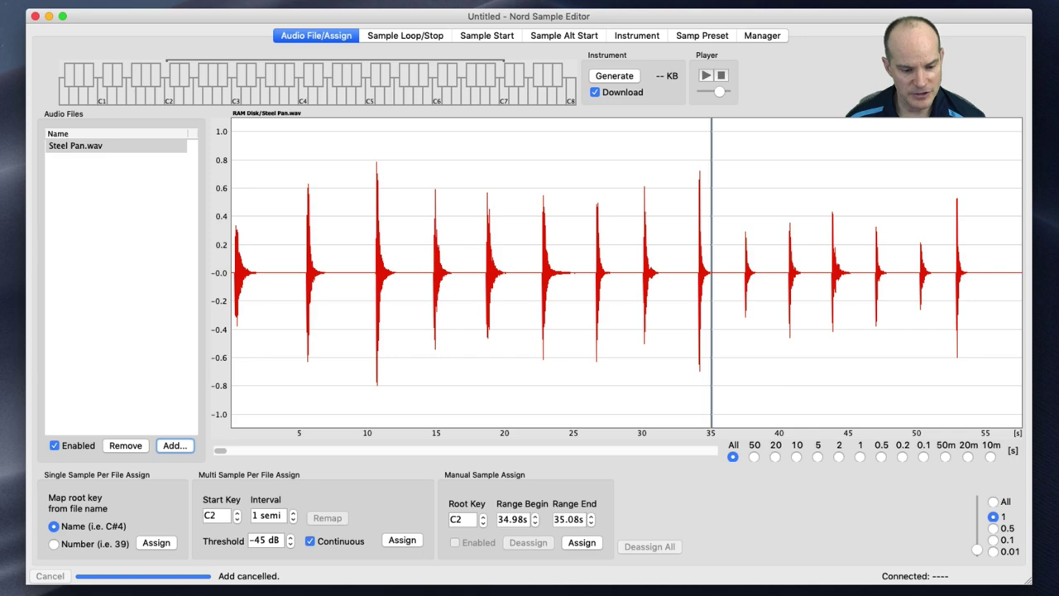
{"action": "left_click_drag", "start_coordinate": [271, 273], "coordinate": [926, 273]}
{"action": "left_click", "coordinate": [986, 273]}
{"action": "left_click", "coordinate": [766, 274]}
{"action": "left_click_drag", "start_coordinate": [767, 274], "coordinate": [505, 273]}
{"action": "left_click_drag", "start_coordinate": [303, 273], "coordinate": [237, 273]}
{"action": "left_click", "coordinate": [348, 273]}
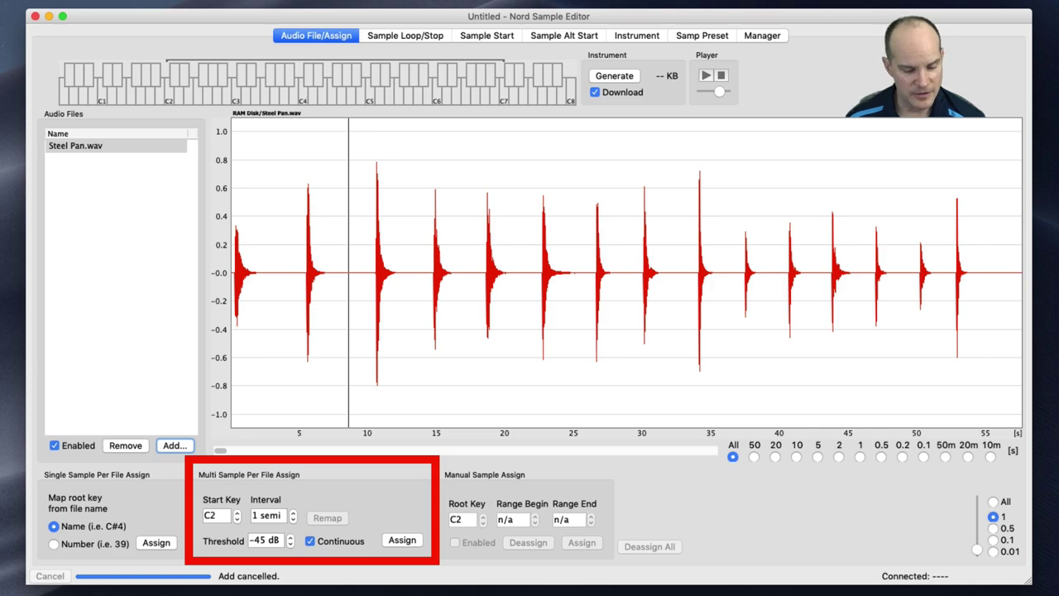
- Try an interval of 5 semitones for the multi-sample assignment and return it to 1 semitone
{"action": "left_click", "coordinate": [293, 512]}
{"action": "left_click", "coordinate": [293, 512]}
{"action": "left_click", "coordinate": [293, 512]}
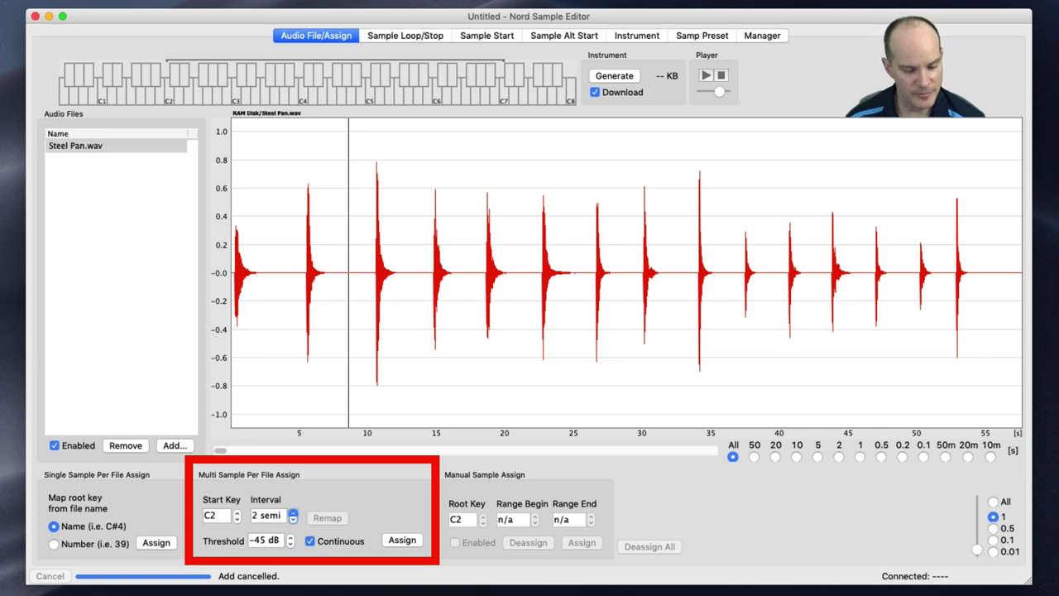
{"action": "left_click", "coordinate": [293, 512]}
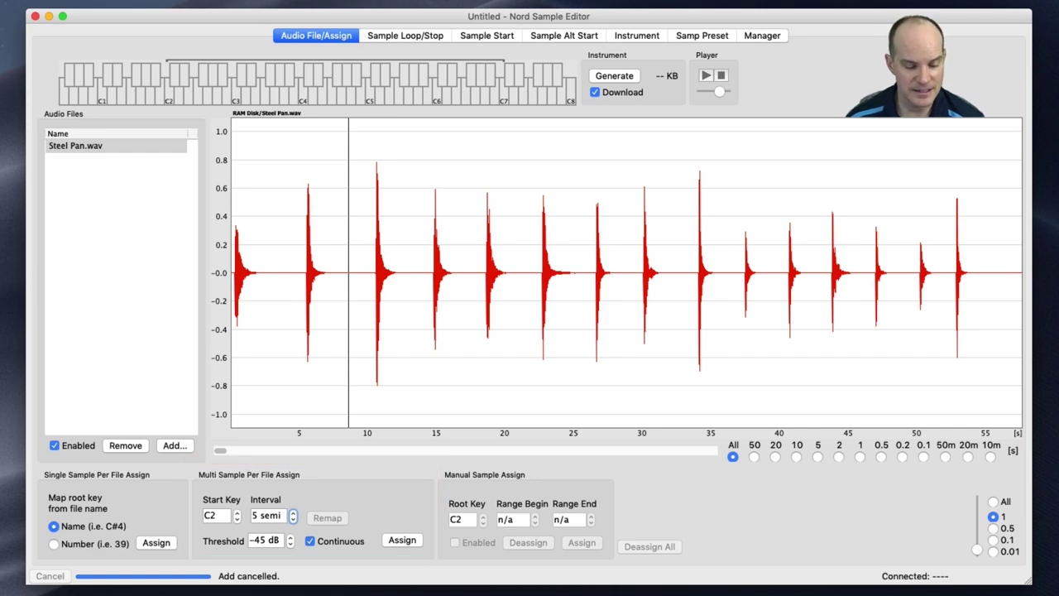
{"action": "left_click", "coordinate": [293, 519]}
{"action": "left_click", "coordinate": [293, 519]}
{"action": "left_click", "coordinate": [293, 519]}
{"action": "left_click", "coordinate": [293, 519]}
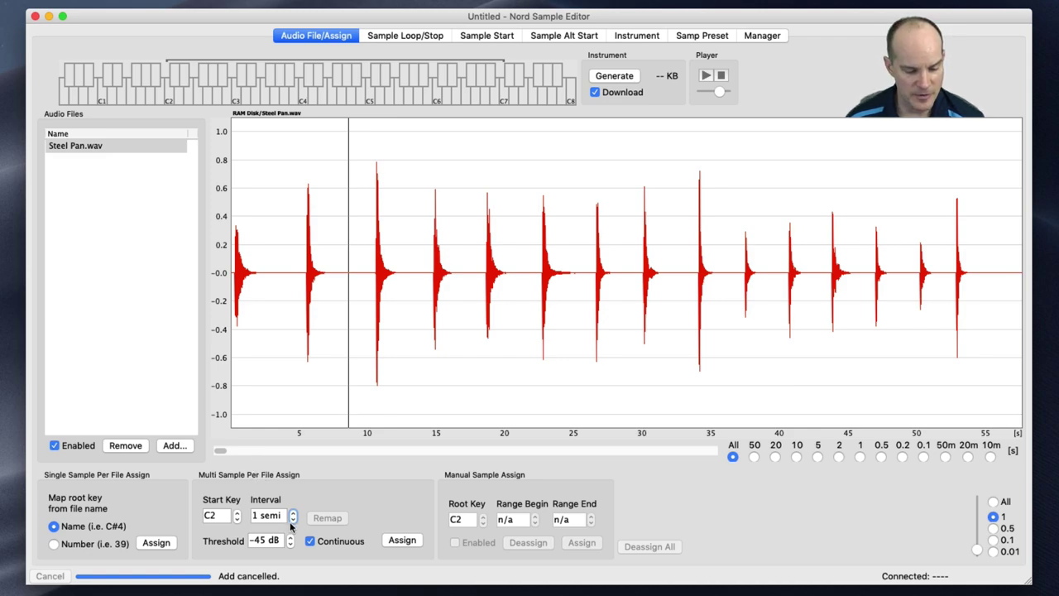
- Auto-assign the notes in Steel Pan.wav from start key C4 at a 1-semitone interval, and deassign them all
{"action": "left_click_drag", "start_coordinate": [217, 519], "coordinate": [203, 516]}
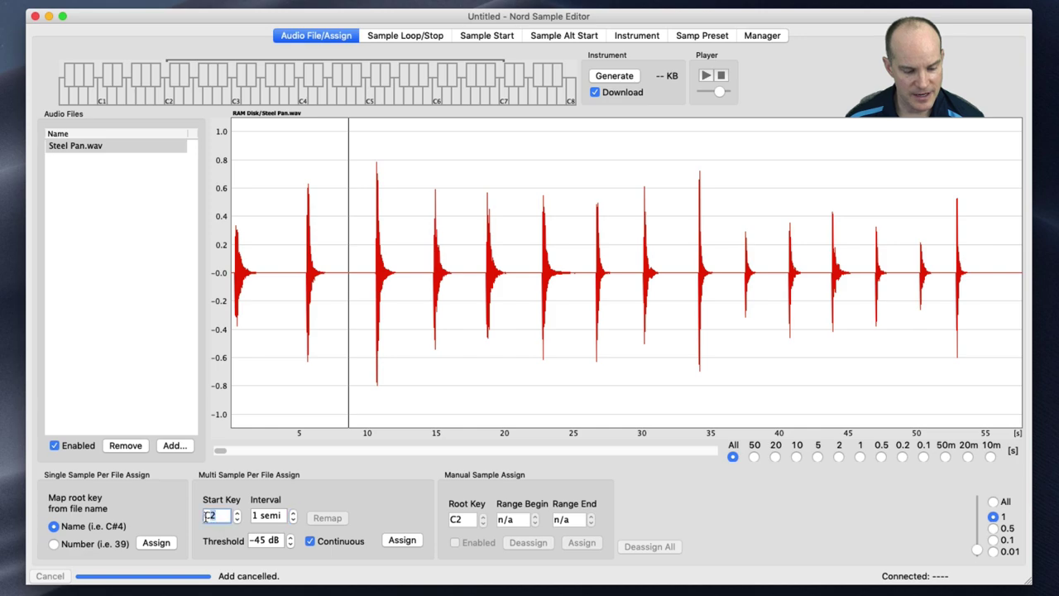
{"action": "type", "text": "c4"}
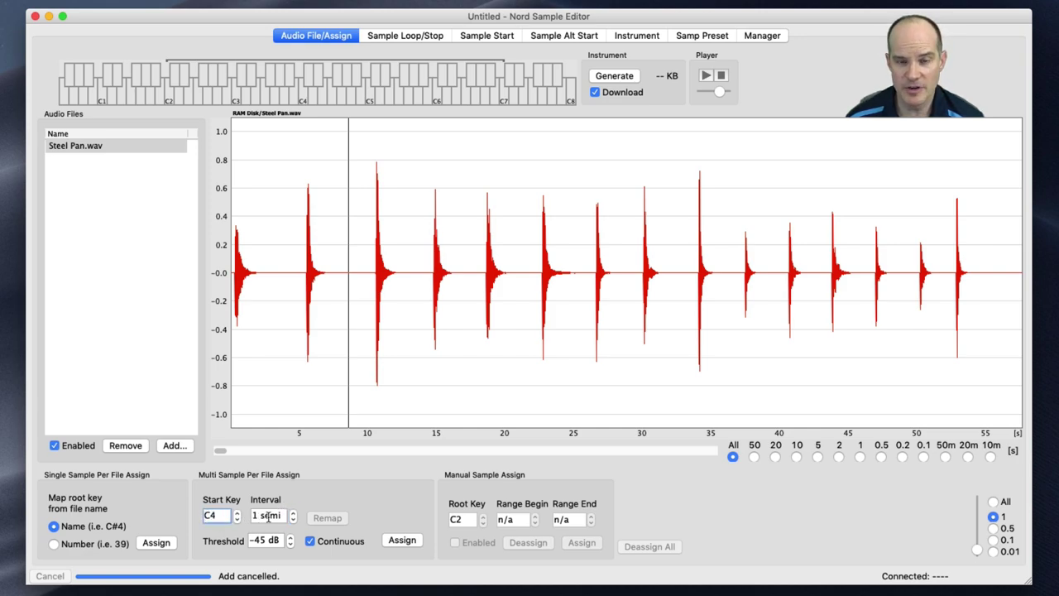
{"action": "left_click", "coordinate": [402, 540]}
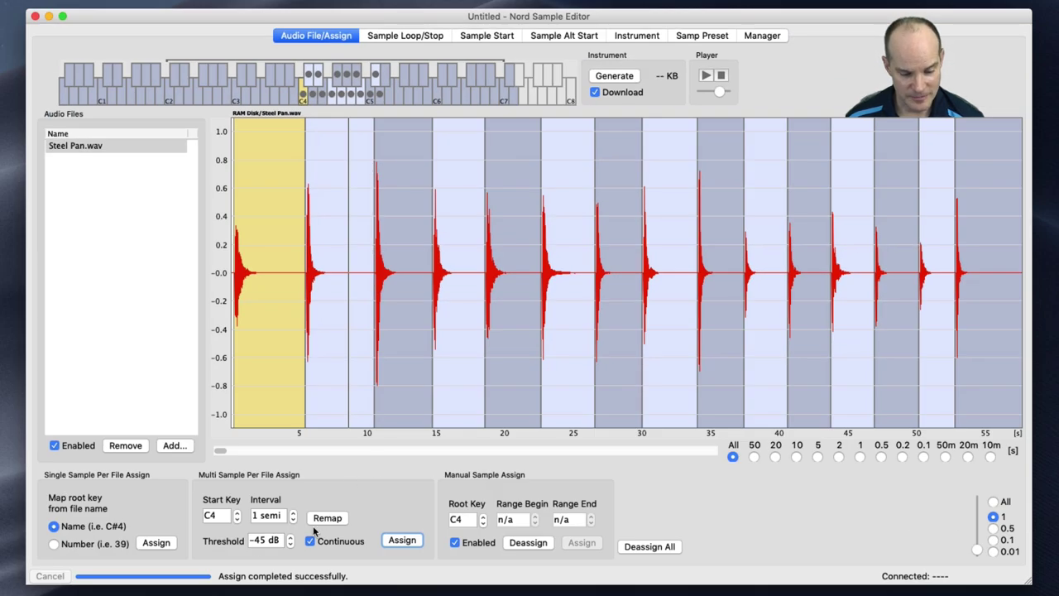
{"action": "left_click", "coordinate": [653, 547]}
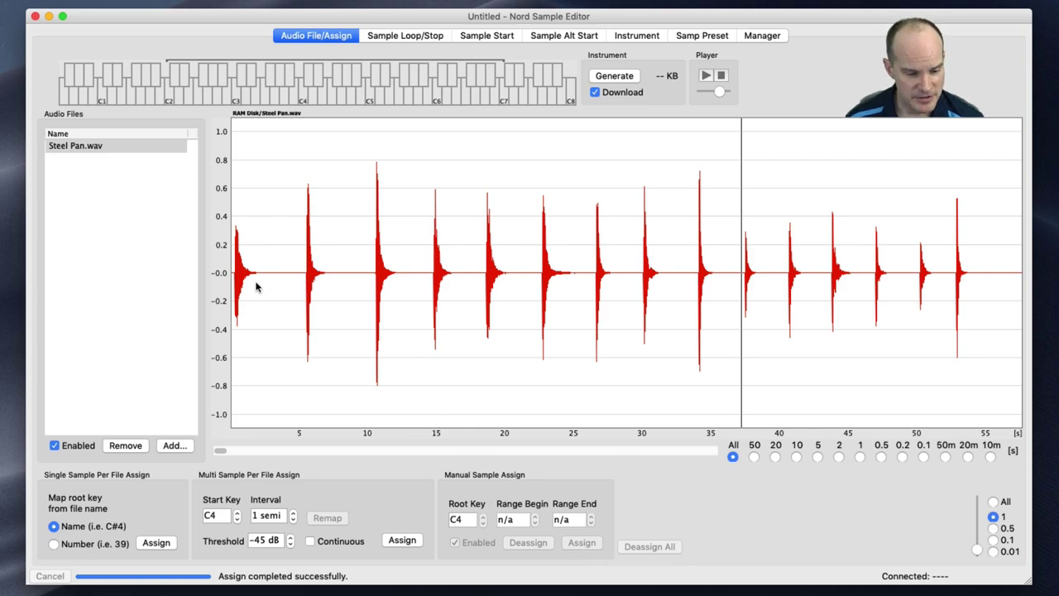
- Manually assign the first note of the recording, about 0.15 s to 1.99 s, to root key C4
{"action": "left_click_drag", "start_coordinate": [259, 279], "coordinate": [232, 287]}
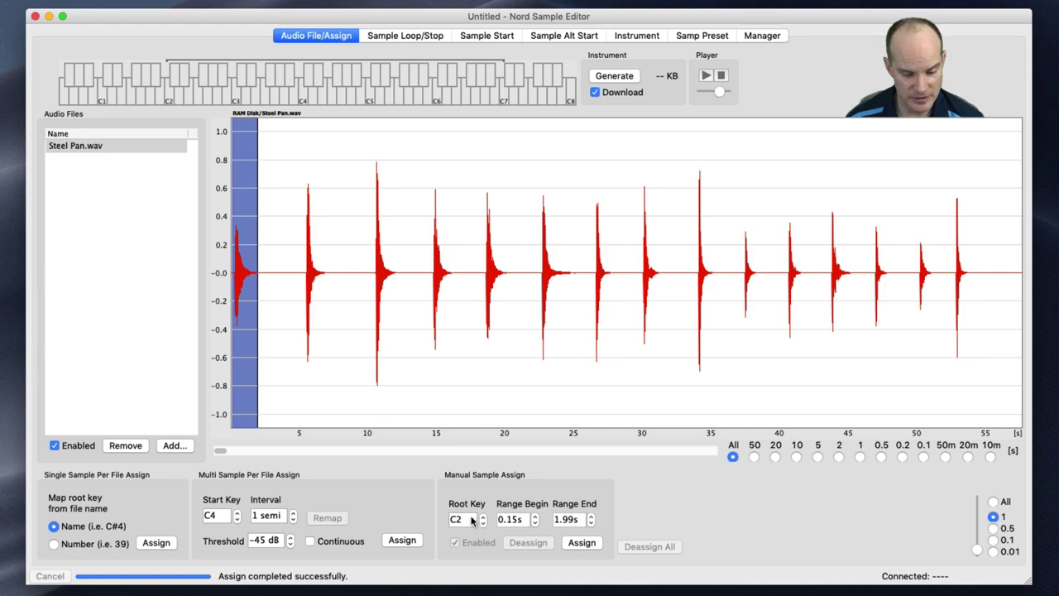
{"action": "left_click_drag", "start_coordinate": [474, 520], "coordinate": [437, 518]}
{"action": "type", "text": "C4"}
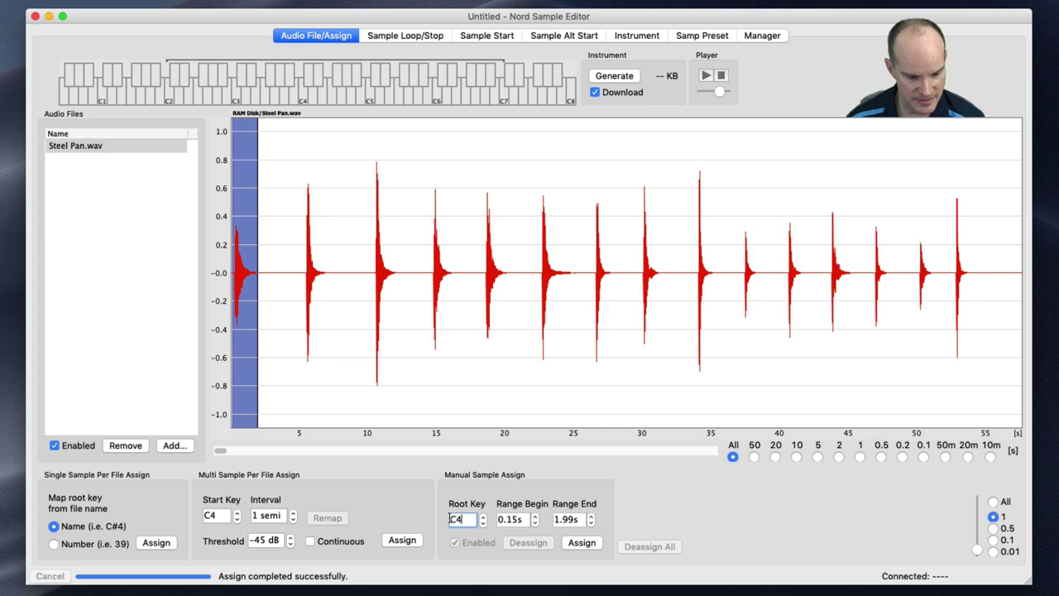
{"action": "left_click", "coordinate": [532, 520]}
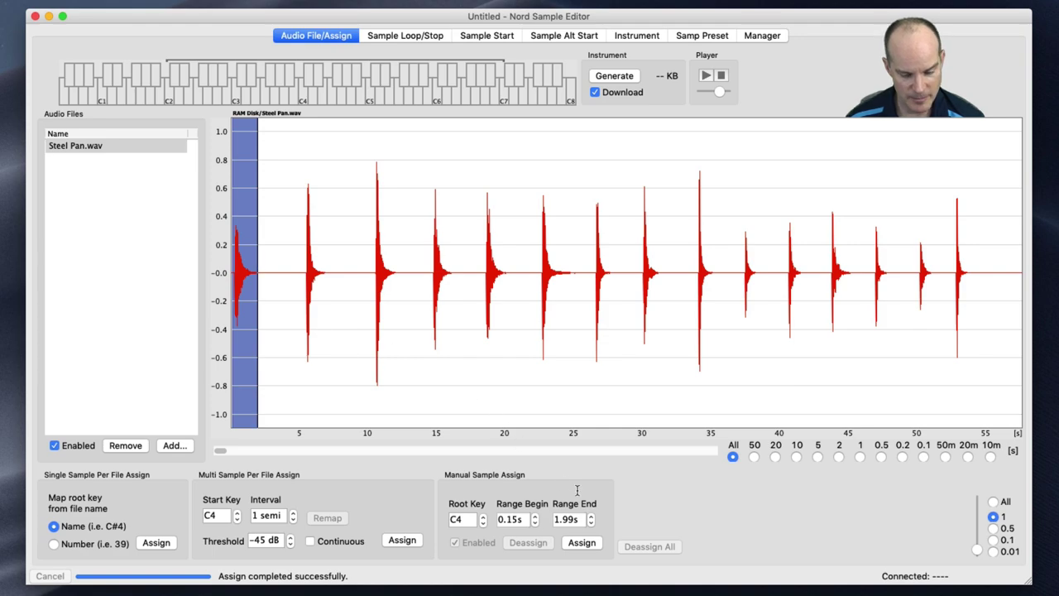
{"action": "left_click", "coordinate": [582, 543]}
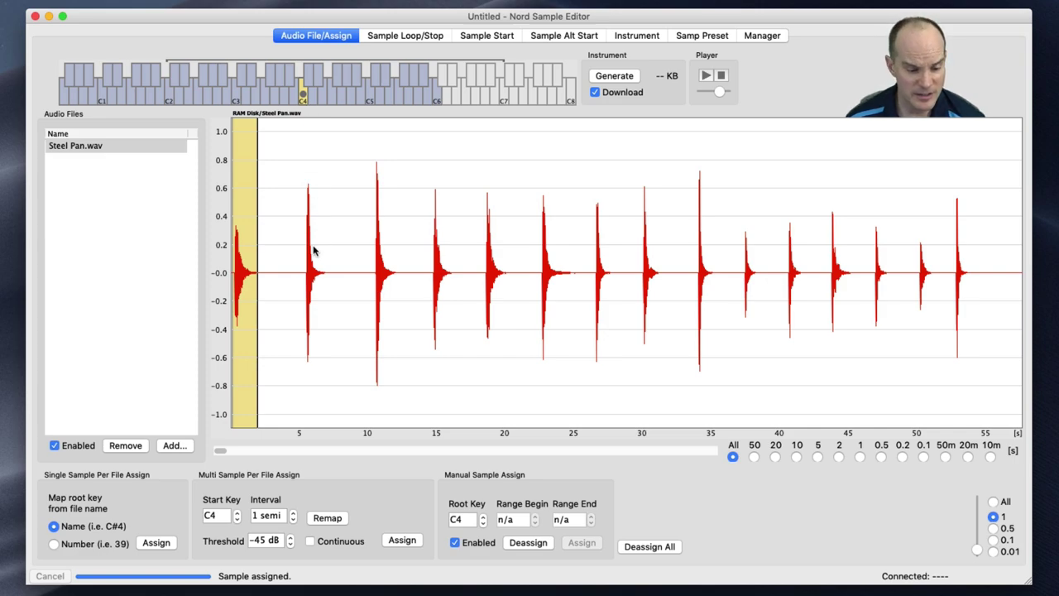
- Assign the second note, about 5.37 s to 6.92 s, to root key D4 and check the C4 and D4 mappings
{"action": "mouse_move", "coordinate": [307, 254]}
{"action": "left_mouse_down"}
{"action": "mouse_move", "coordinate": [323, 253]}
{"action": "mouse_move", "coordinate": [329, 268]}
{"action": "mouse_move", "coordinate": [305, 271]}
{"action": "left_mouse_up"}
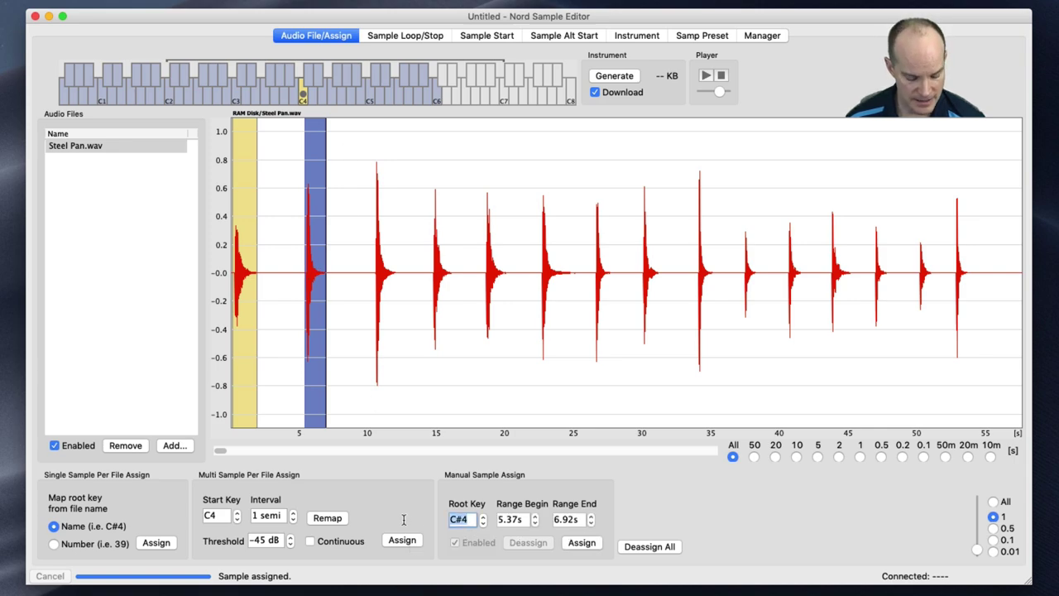
{"action": "type", "text": "D4"}
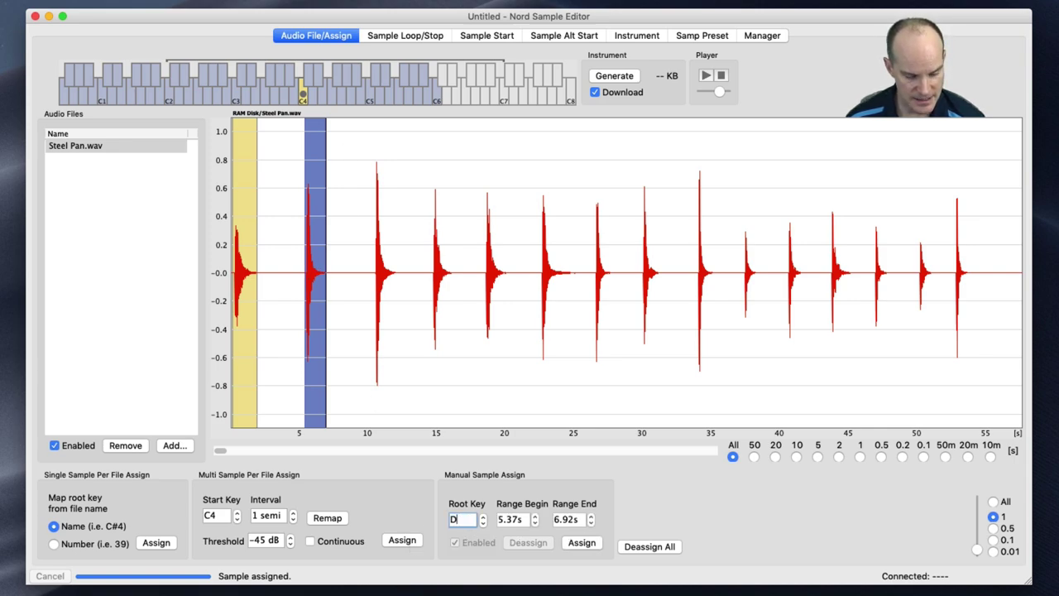
{"action": "left_click", "coordinate": [589, 544]}
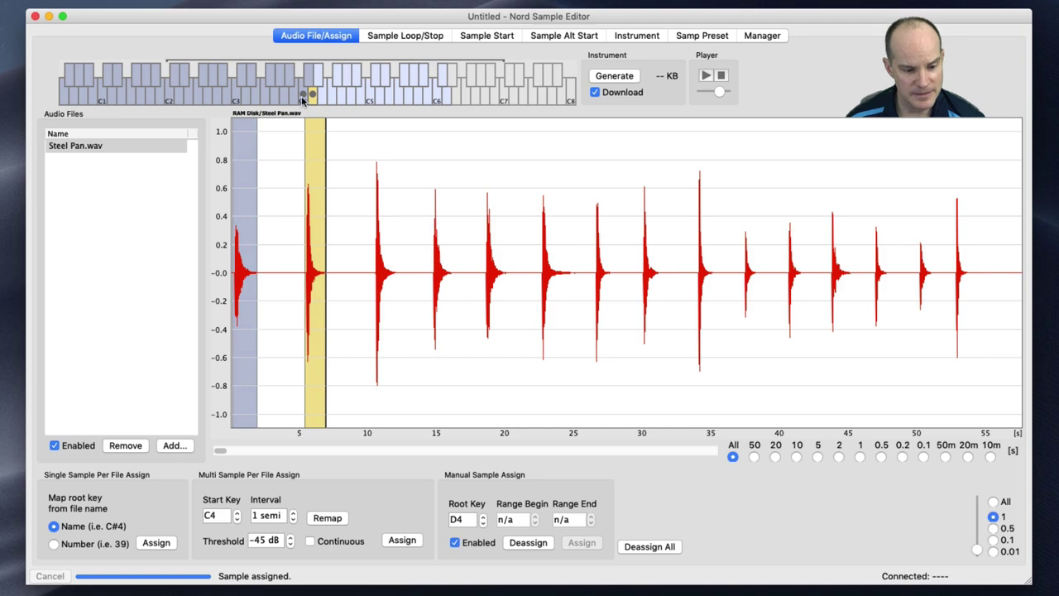
{"action": "left_click", "coordinate": [301, 96]}
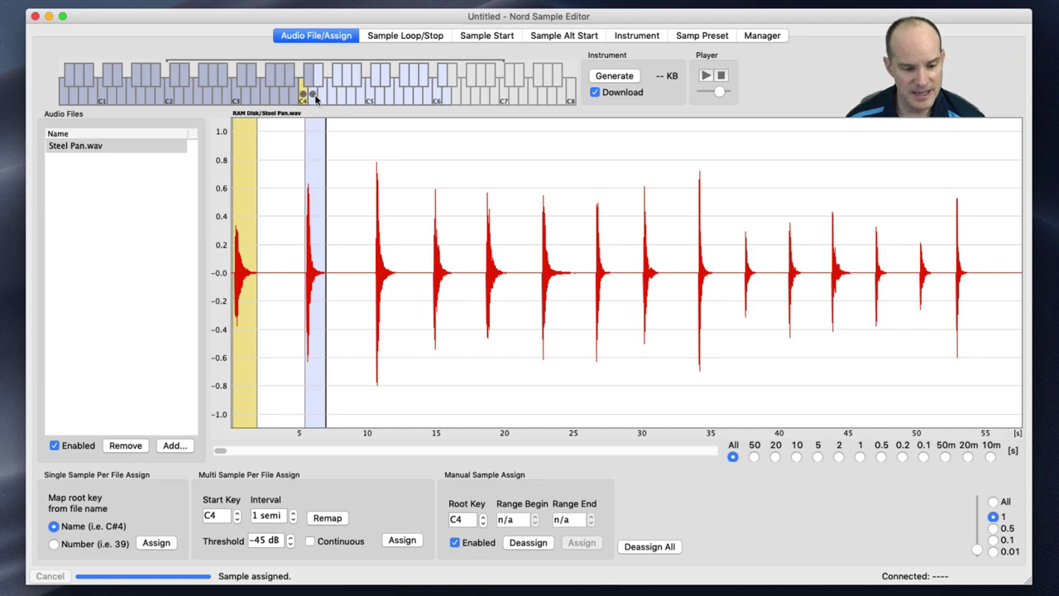
{"action": "left_click", "coordinate": [314, 97]}
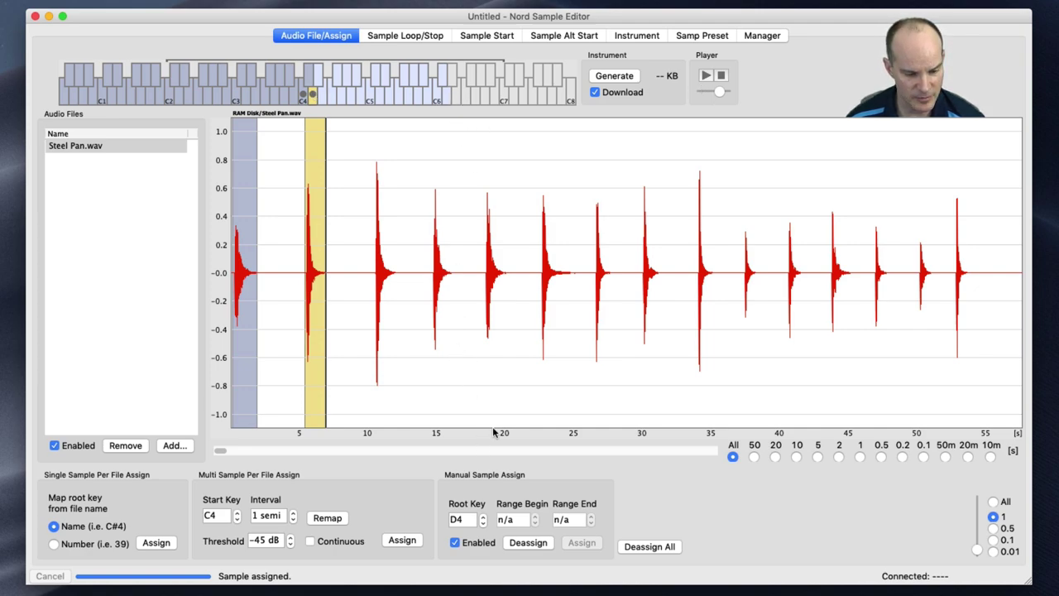
- Assign the third note, about 10.50 s to 12.19 s, to root key E4
{"action": "left_click", "coordinate": [396, 279]}
{"action": "left_click_drag", "start_coordinate": [395, 279], "coordinate": [375, 283]}
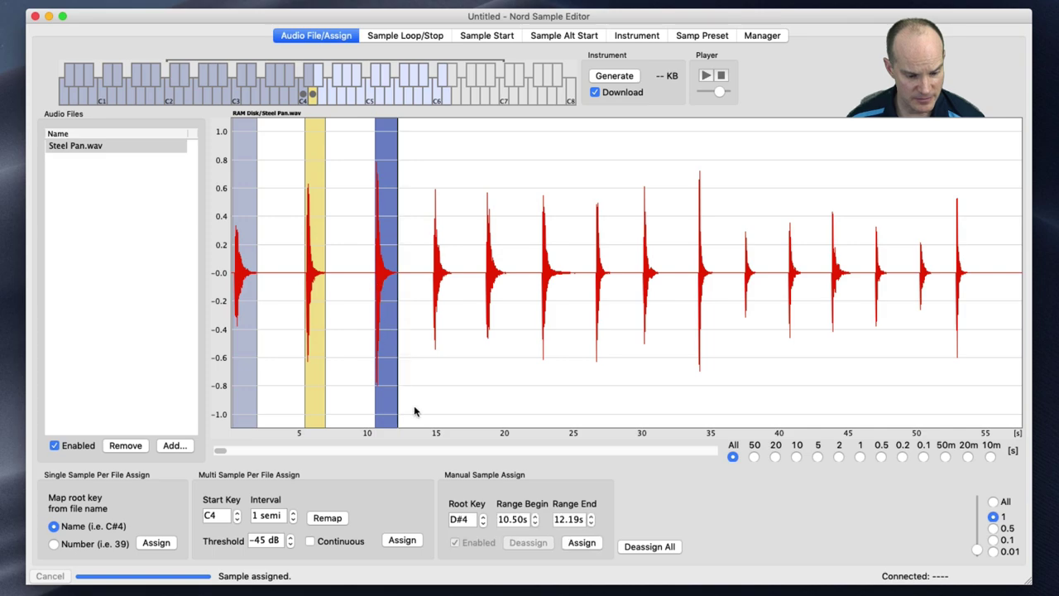
{"action": "left_click_drag", "start_coordinate": [466, 519], "coordinate": [431, 526]}
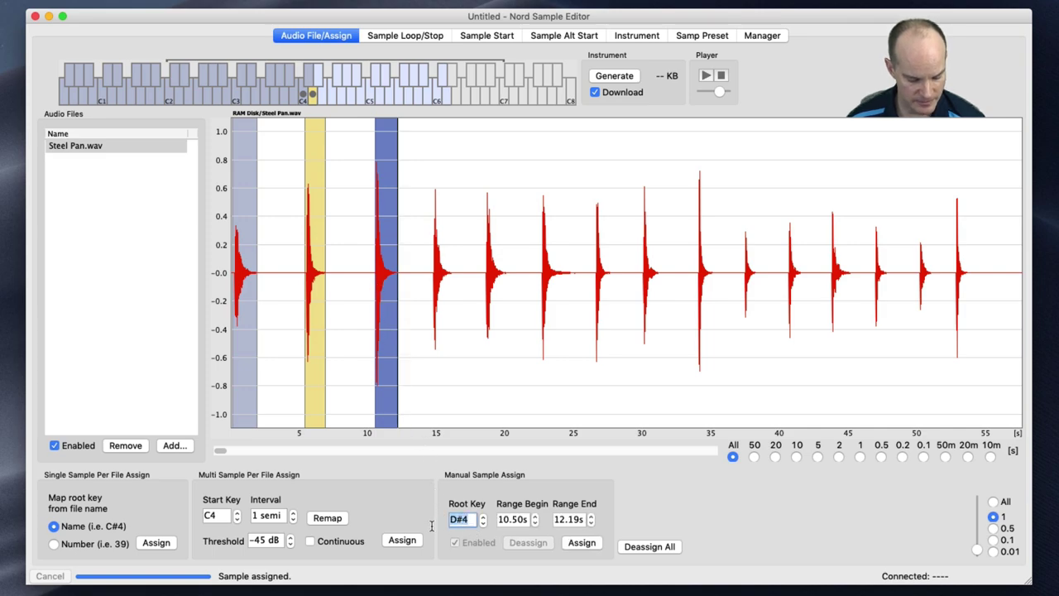
{"action": "type", "text": "E4"}
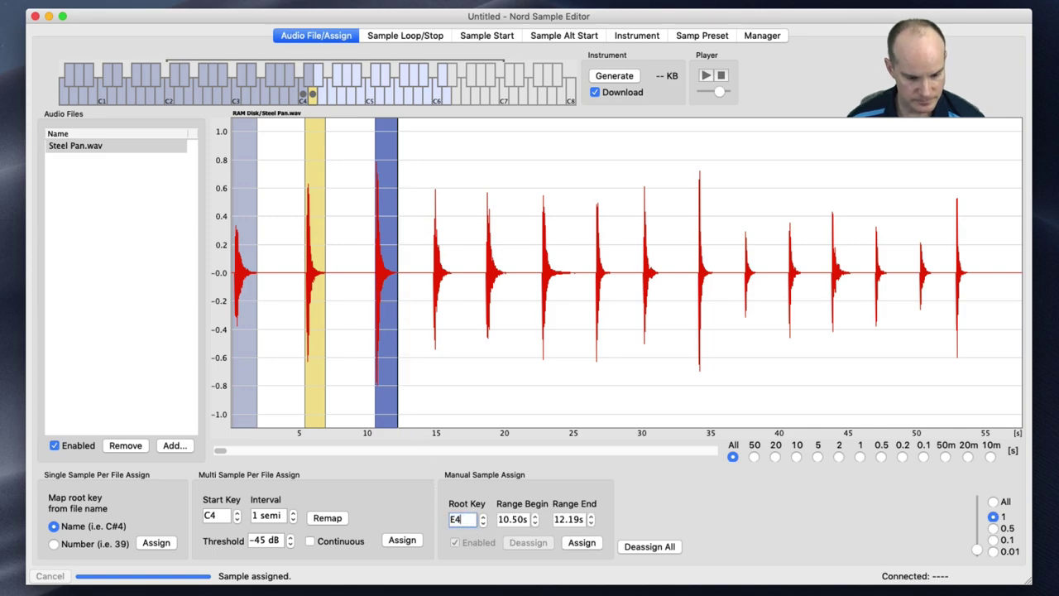
{"action": "left_click", "coordinate": [584, 543]}
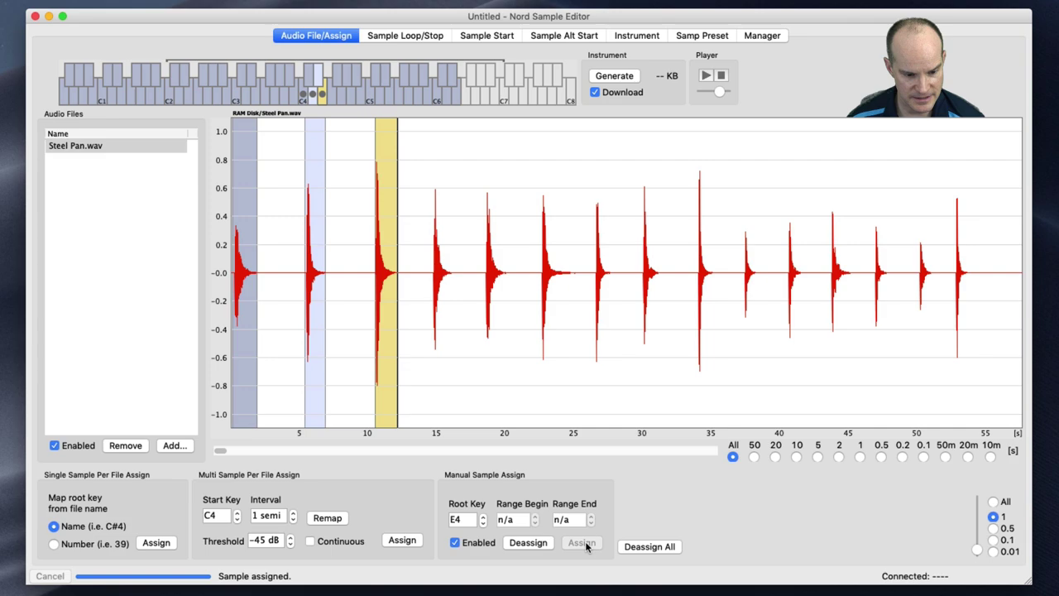
- Assign the fourth note, about 14.63 s to 16.17 s, to root key F4
{"action": "left_click", "coordinate": [447, 277]}
{"action": "left_click_drag", "start_coordinate": [445, 276], "coordinate": [432, 278]}
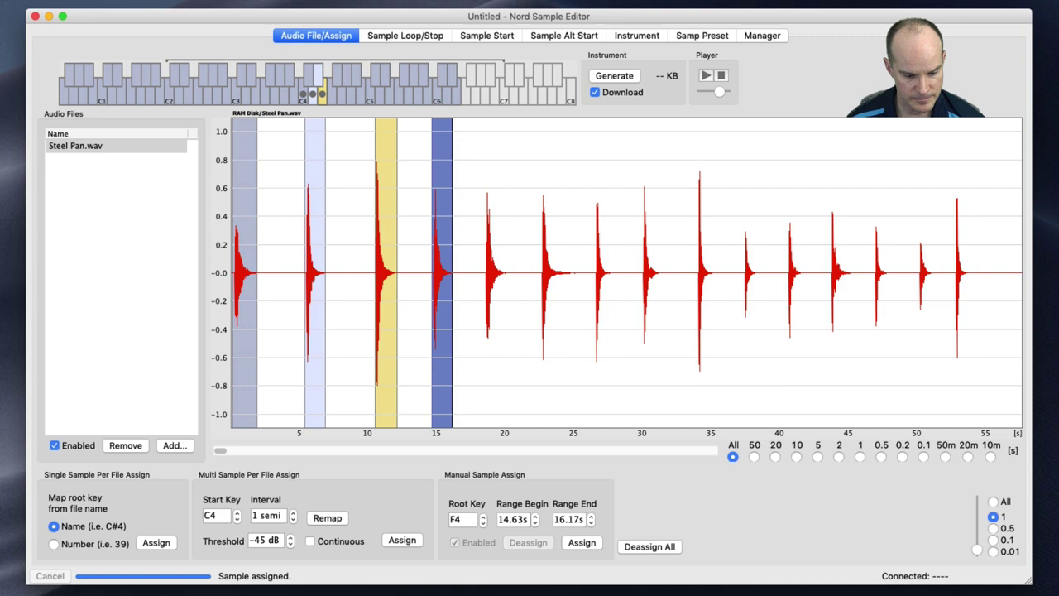
{"action": "double_click", "coordinate": [465, 520]}
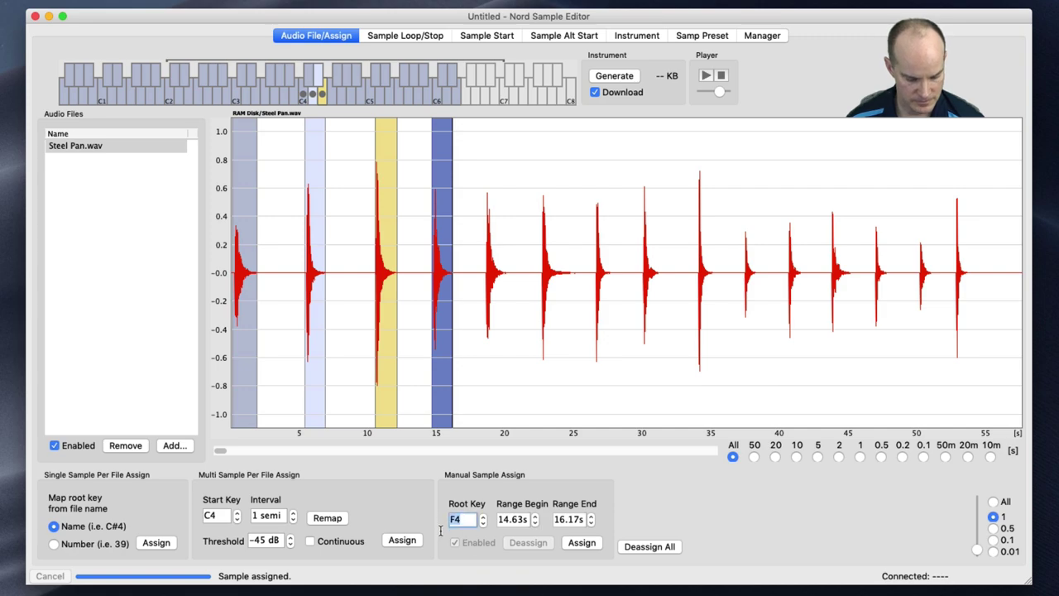
{"action": "left_click", "coordinate": [582, 543]}
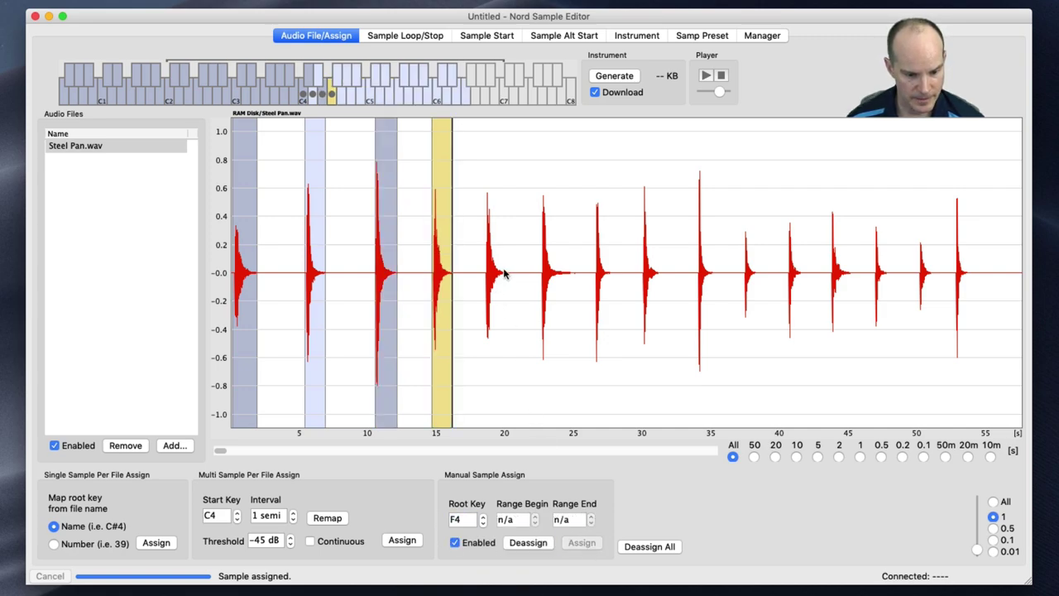
- Assign the fifth note, about 18.46 s to 20.10 s, to root key G4
{"action": "left_click_drag", "start_coordinate": [506, 275], "coordinate": [483, 278]}
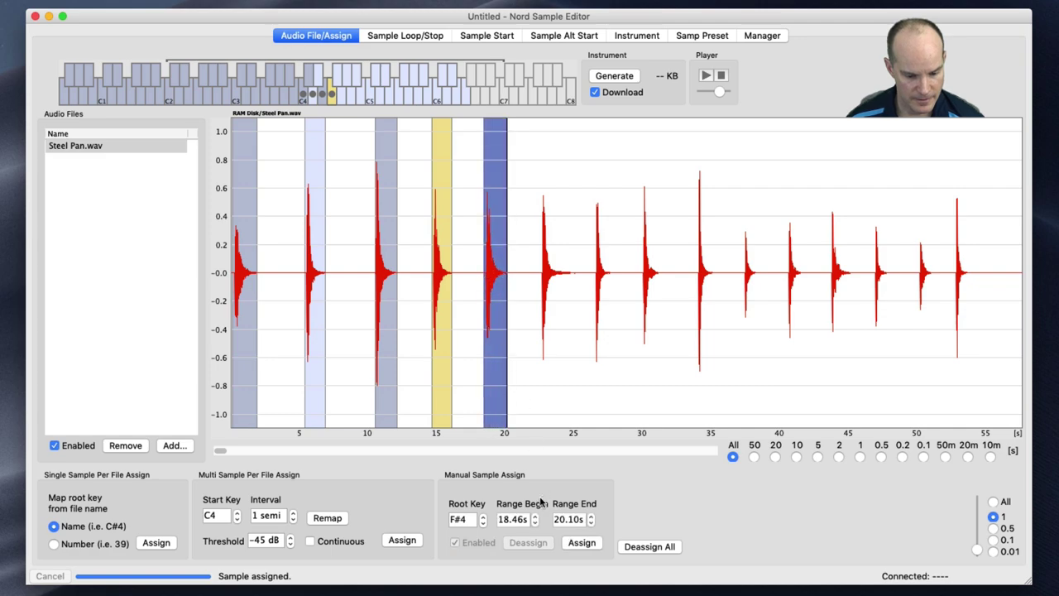
{"action": "left_click_drag", "start_coordinate": [479, 522], "coordinate": [434, 521]}
{"action": "type", "text": "G4"}
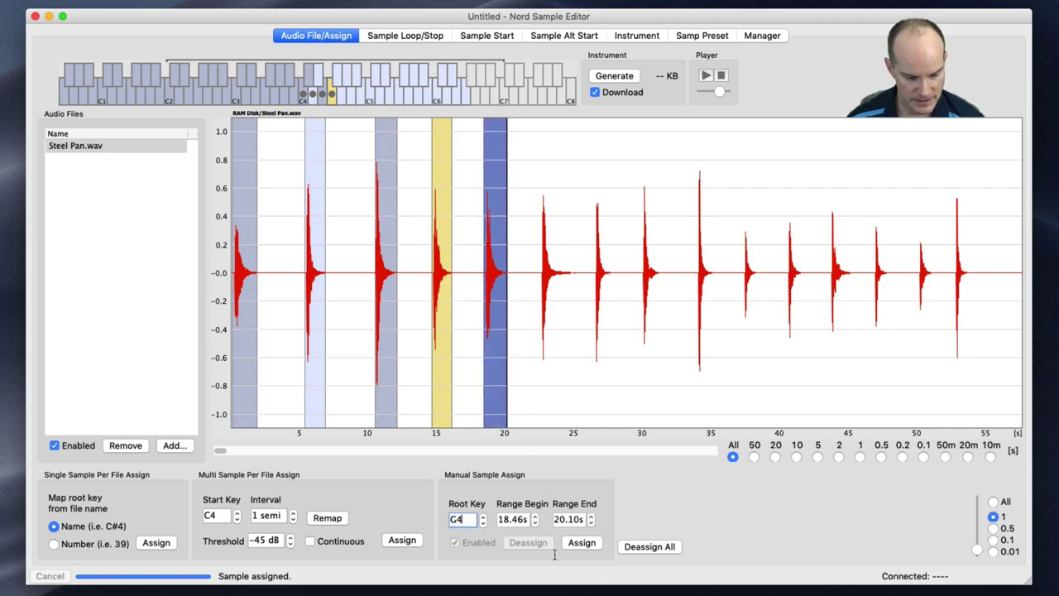
{"action": "left_click", "coordinate": [584, 543]}
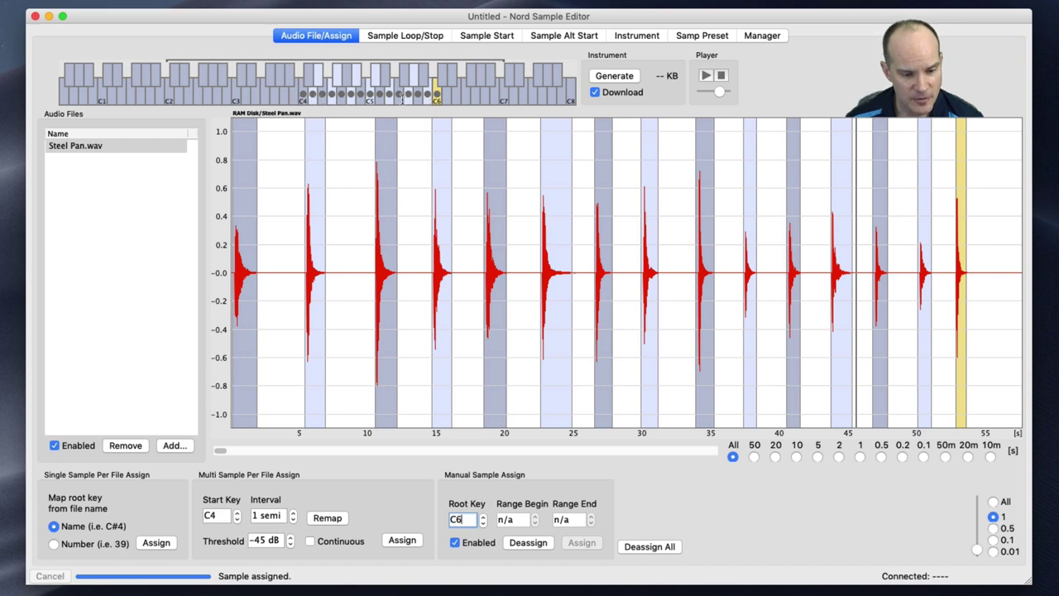
- Check the samples mapped to F4, G4, A4 and B4, and play back the A4 sample
{"action": "left_click", "coordinate": [332, 96]}
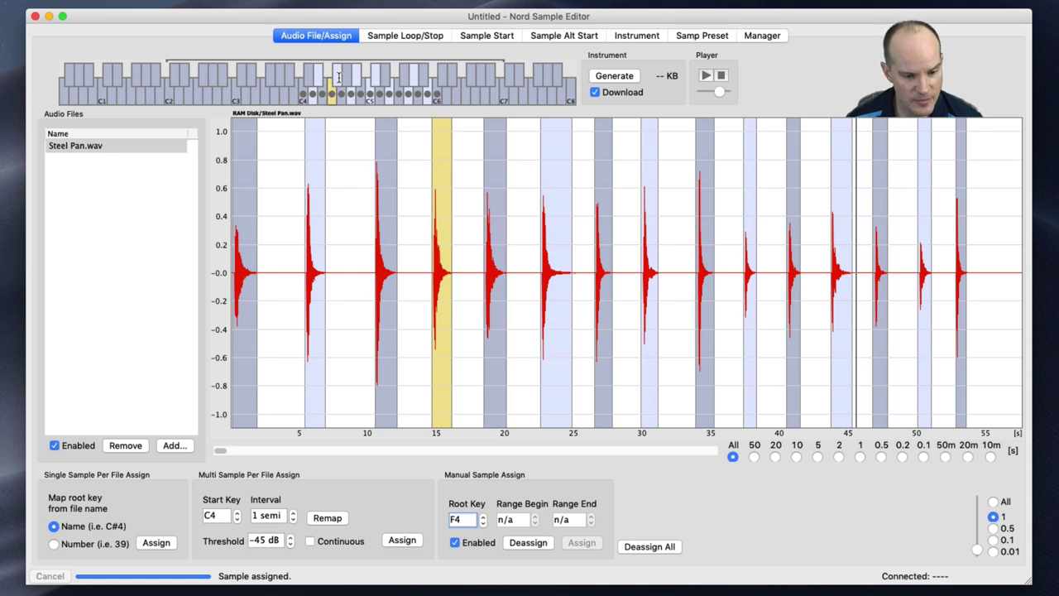
{"action": "left_click", "coordinate": [341, 94]}
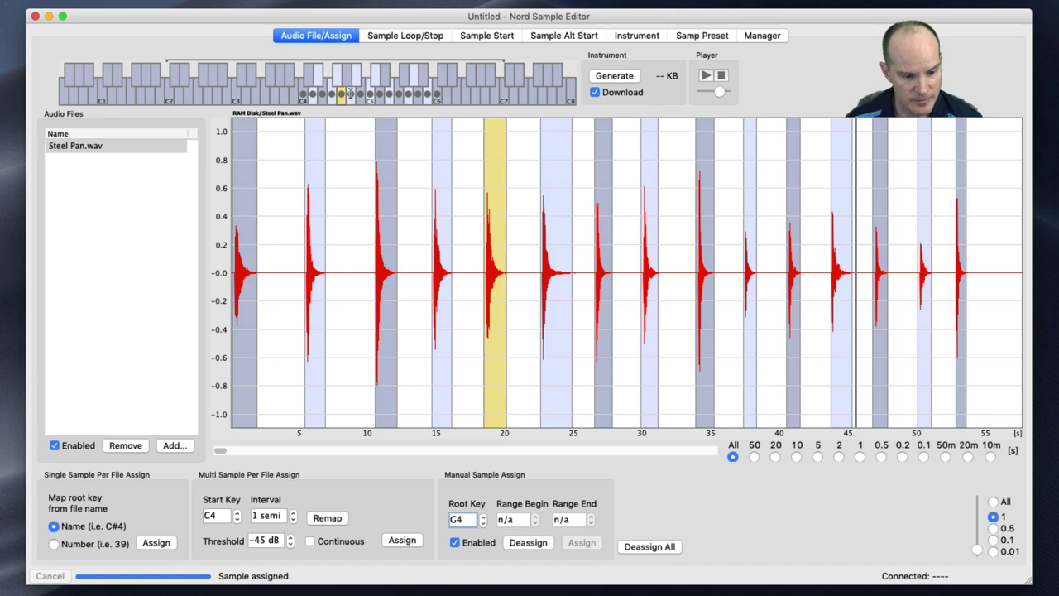
{"action": "left_click", "coordinate": [351, 94]}
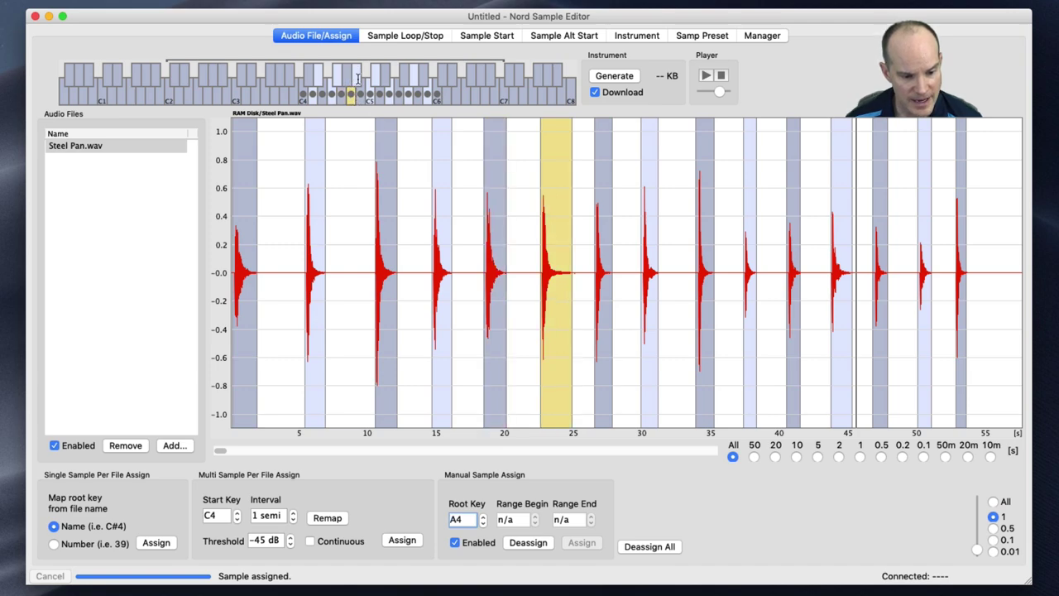
{"action": "left_click", "coordinate": [820, 98]}
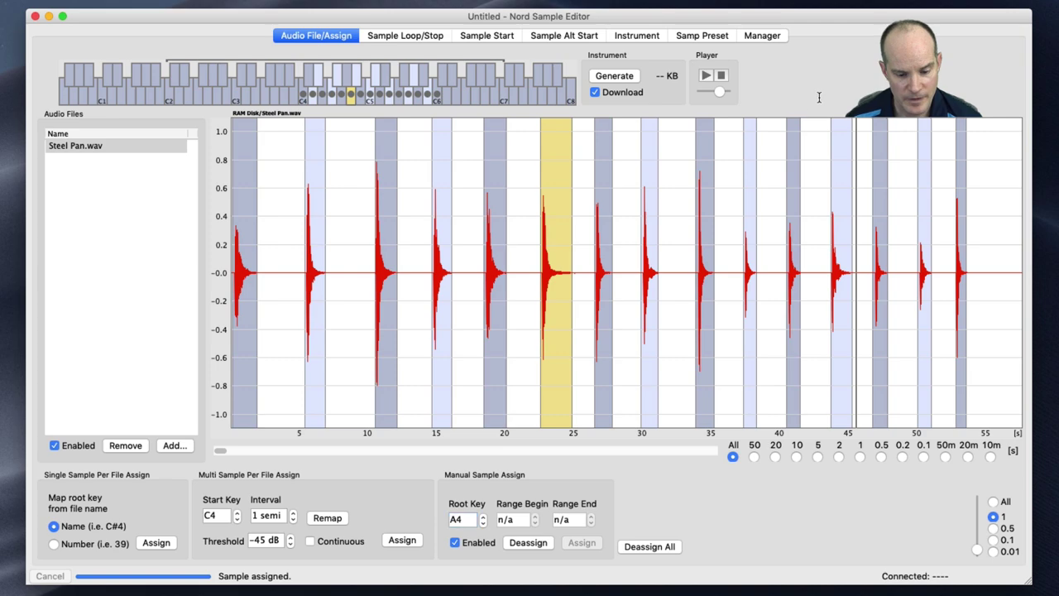
{"action": "left_click", "coordinate": [707, 76]}
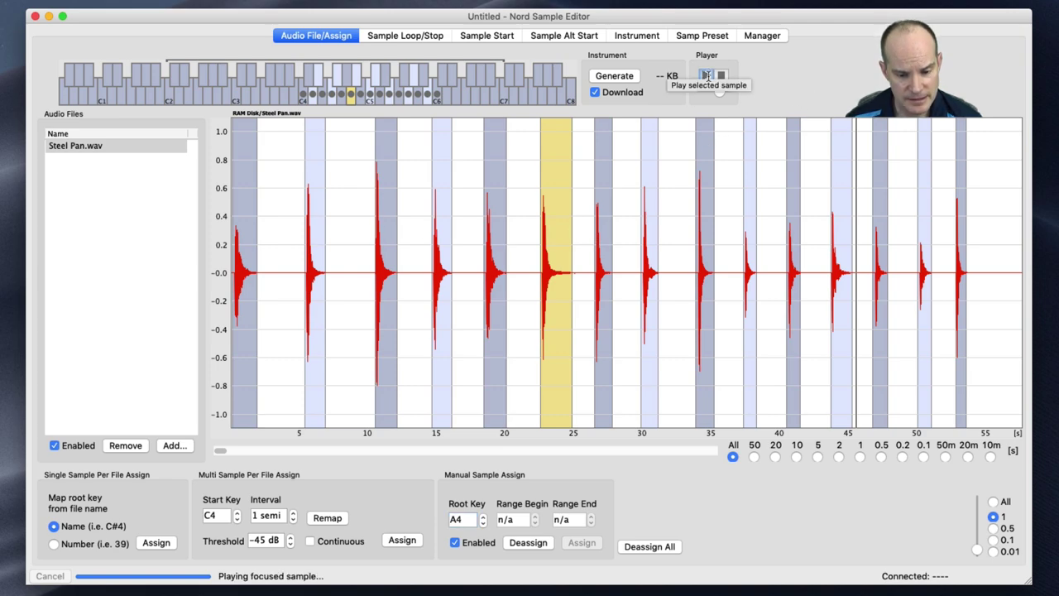
{"action": "left_click", "coordinate": [608, 211]}
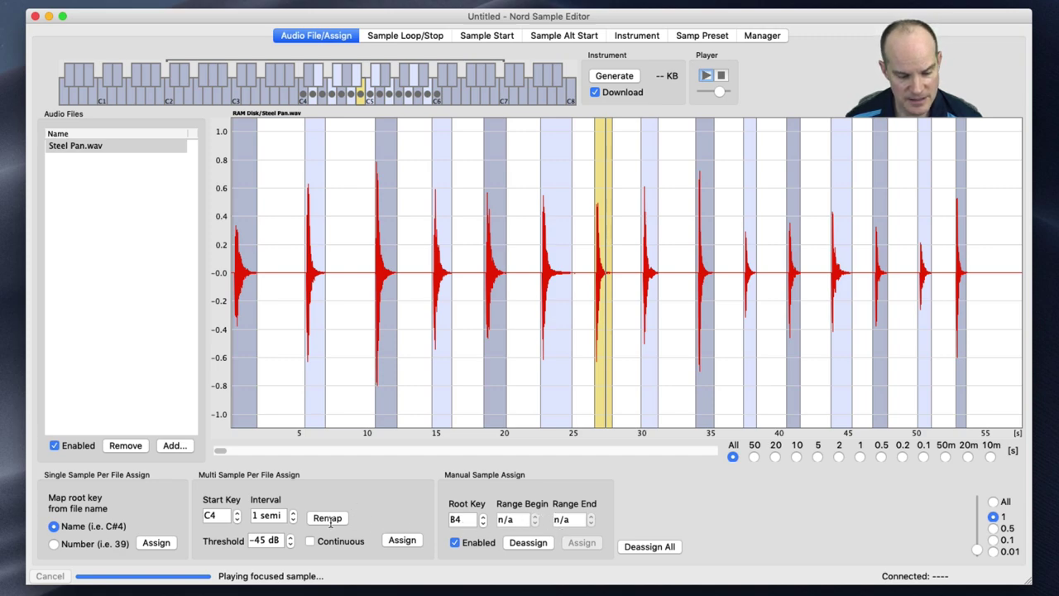
- Examine the waveforms of the A4 note and the note at about 41 s at several time ranges
{"action": "key", "text": "Right"}
{"action": "key", "text": "Left"}
{"action": "key", "text": "Left"}
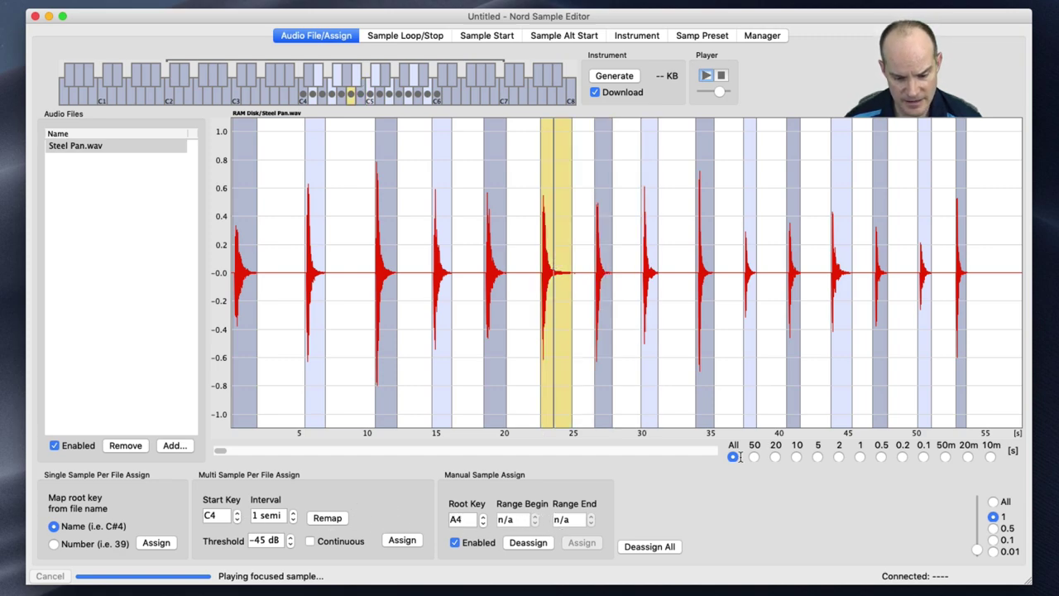
{"action": "left_click", "coordinate": [818, 456]}
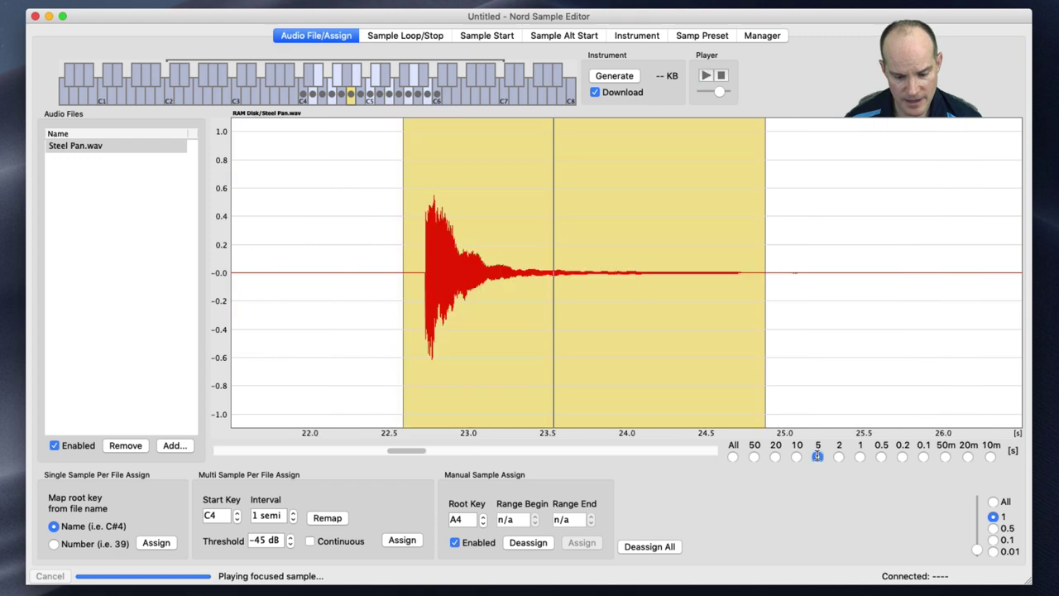
{"action": "left_click", "coordinate": [776, 457]}
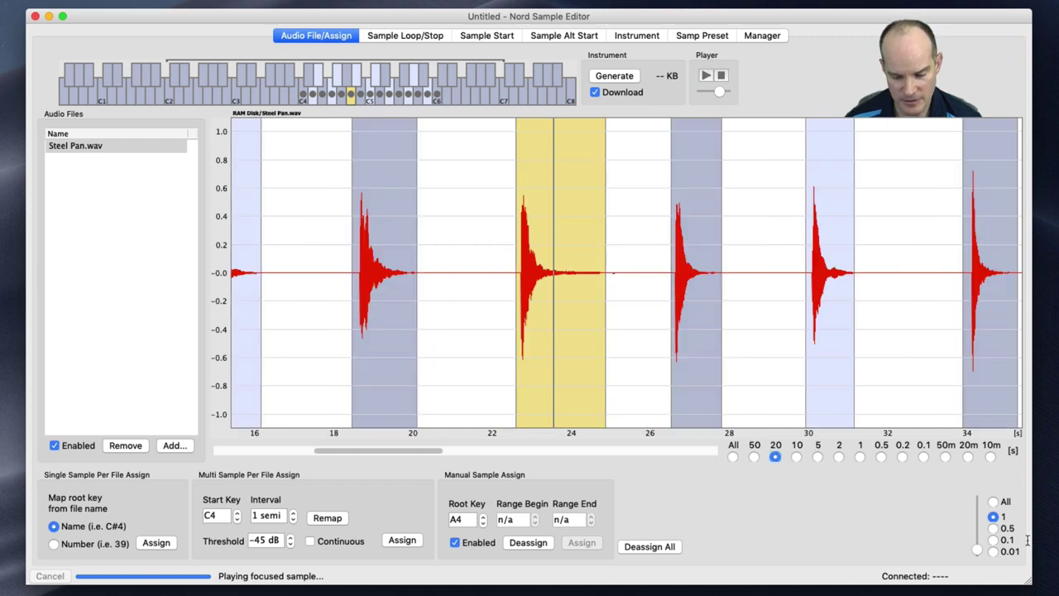
{"action": "left_click", "coordinate": [993, 528]}
{"action": "left_click", "coordinate": [993, 516]}
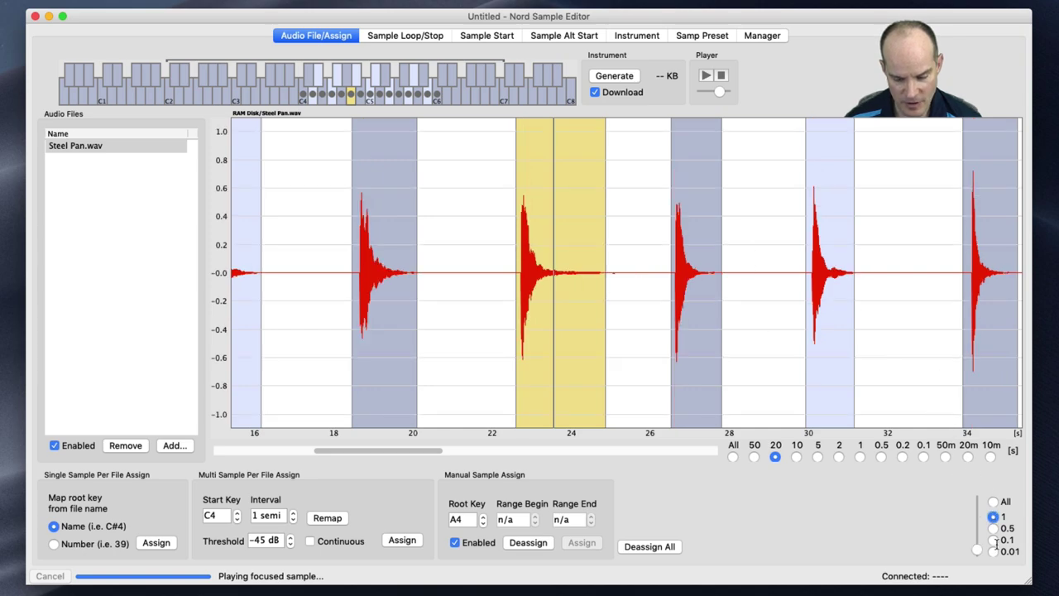
{"action": "left_click", "coordinate": [795, 456]}
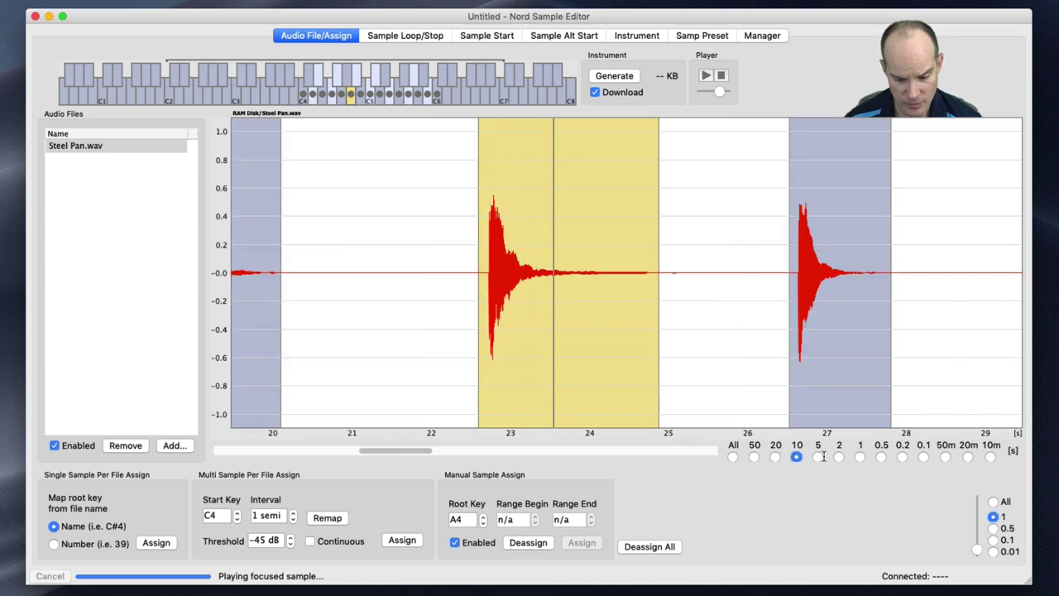
{"action": "left_click", "coordinate": [817, 456]}
{"action": "left_click_drag", "start_coordinate": [411, 450], "coordinate": [556, 453]}
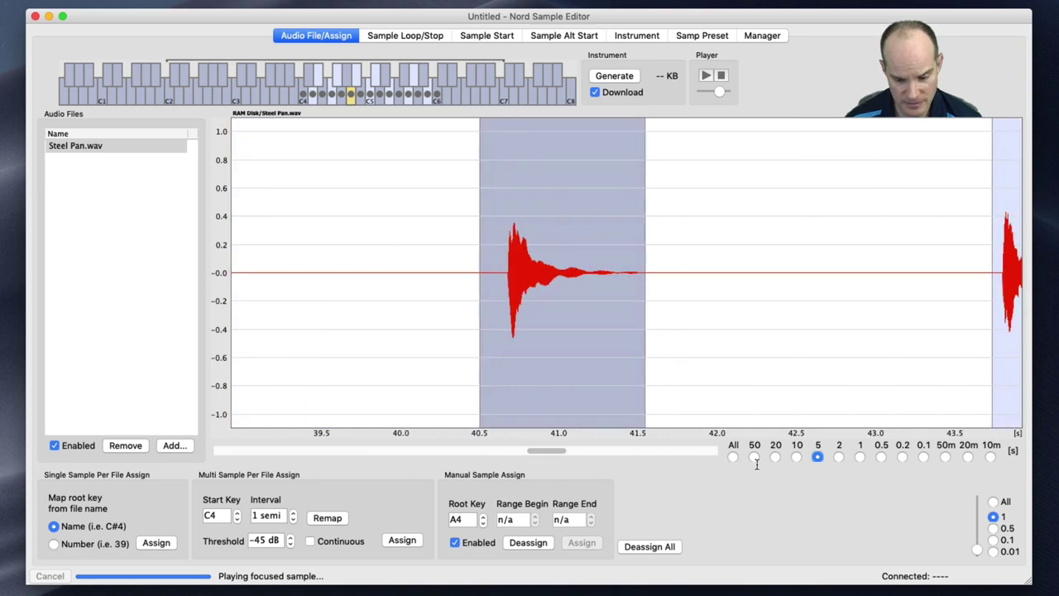
{"action": "left_click", "coordinate": [902, 456]}
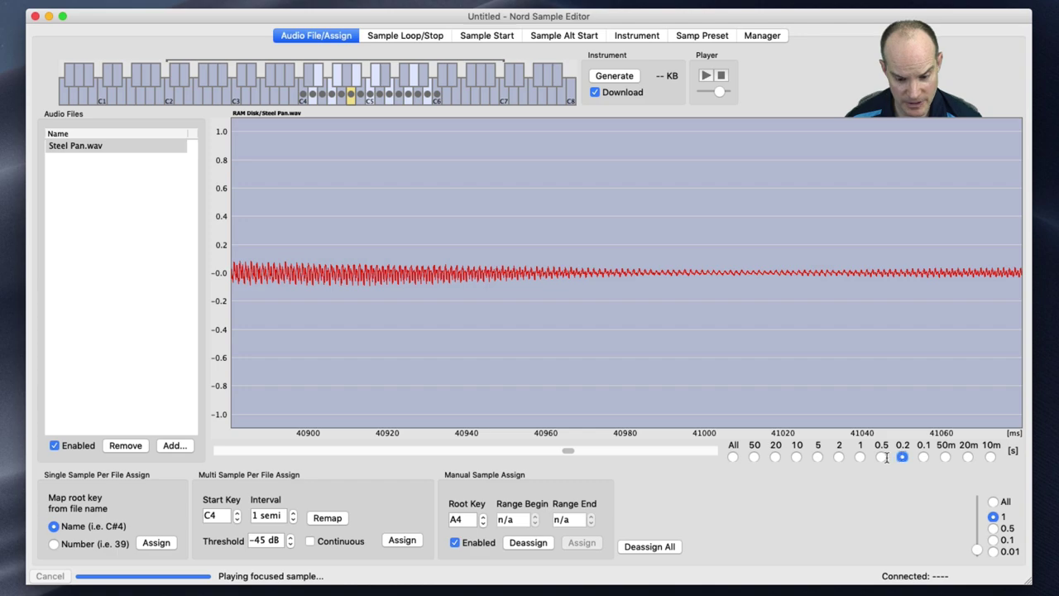
{"action": "left_click", "coordinate": [881, 456]}
{"action": "left_click", "coordinate": [860, 456]}
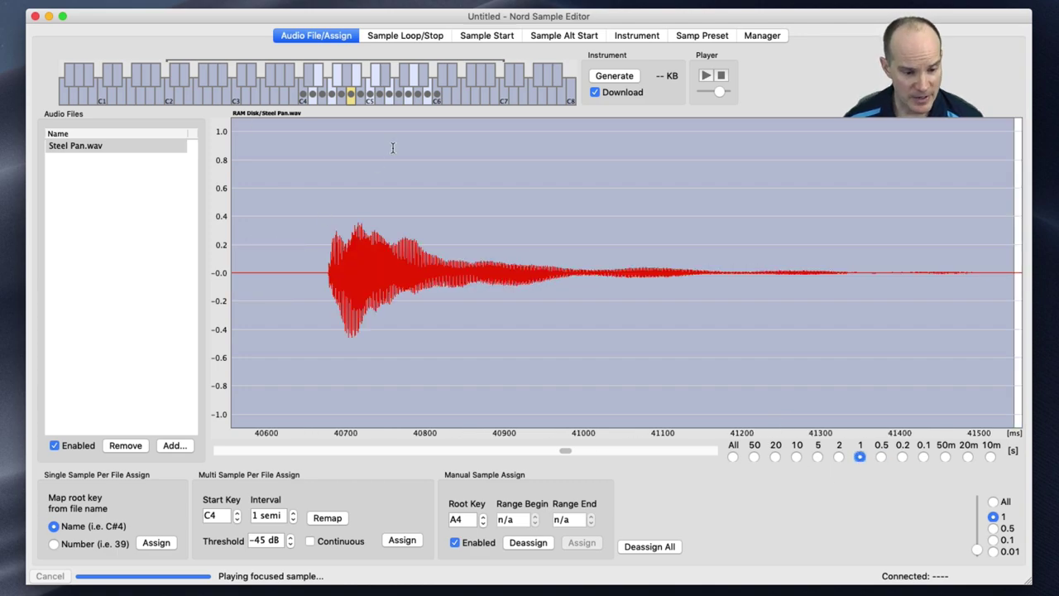
- Turn off looping for the A4, C4, D4 and E4 samples by setting each one to No Loop
{"action": "left_click", "coordinate": [404, 34]}
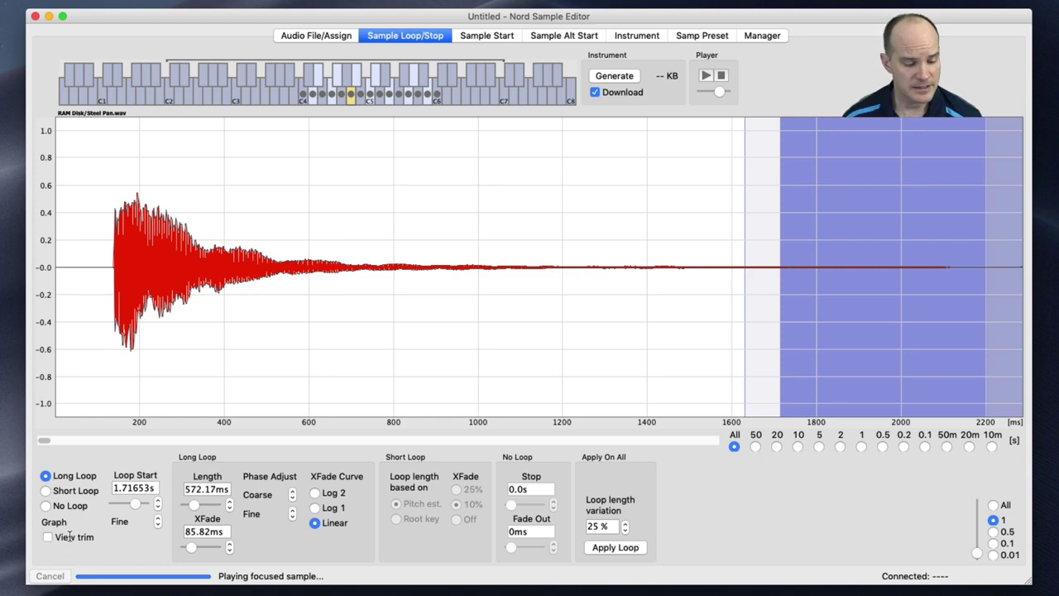
{"action": "left_click", "coordinate": [46, 506]}
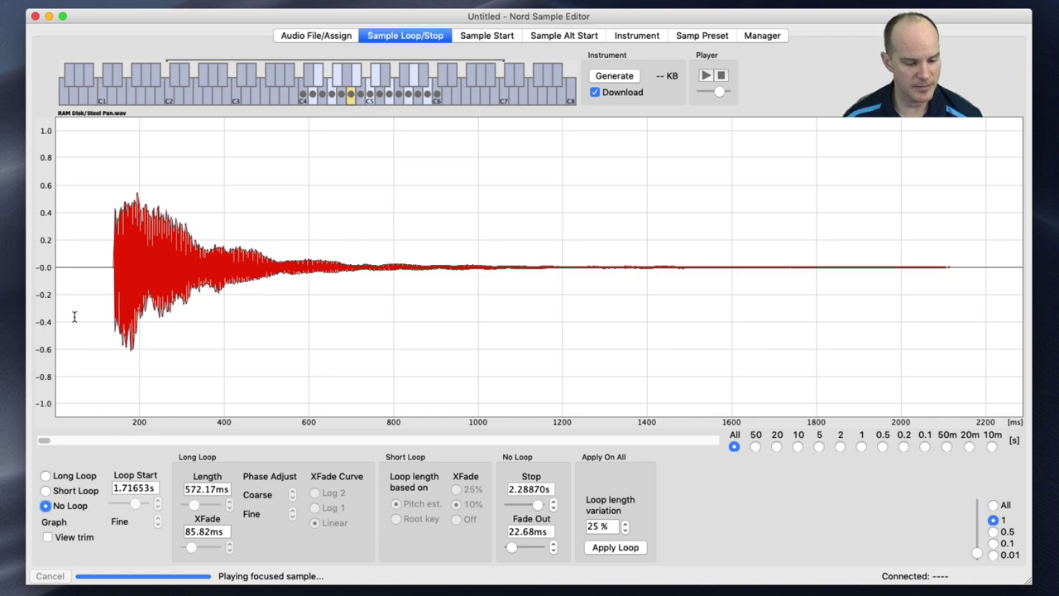
{"action": "left_click", "coordinate": [303, 93]}
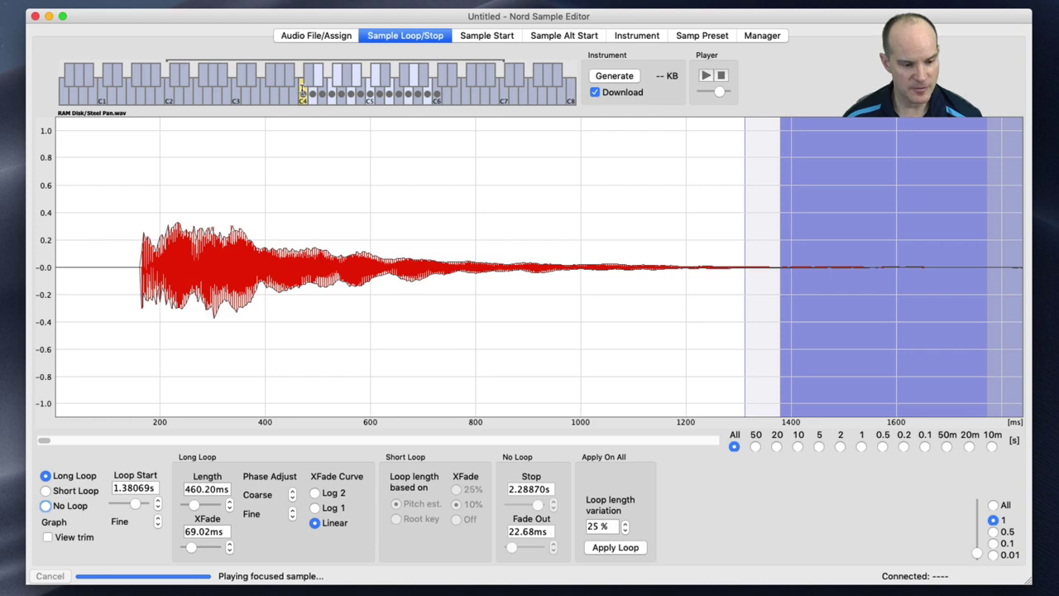
{"action": "left_click", "coordinate": [43, 505]}
{"action": "left_click", "coordinate": [313, 94]}
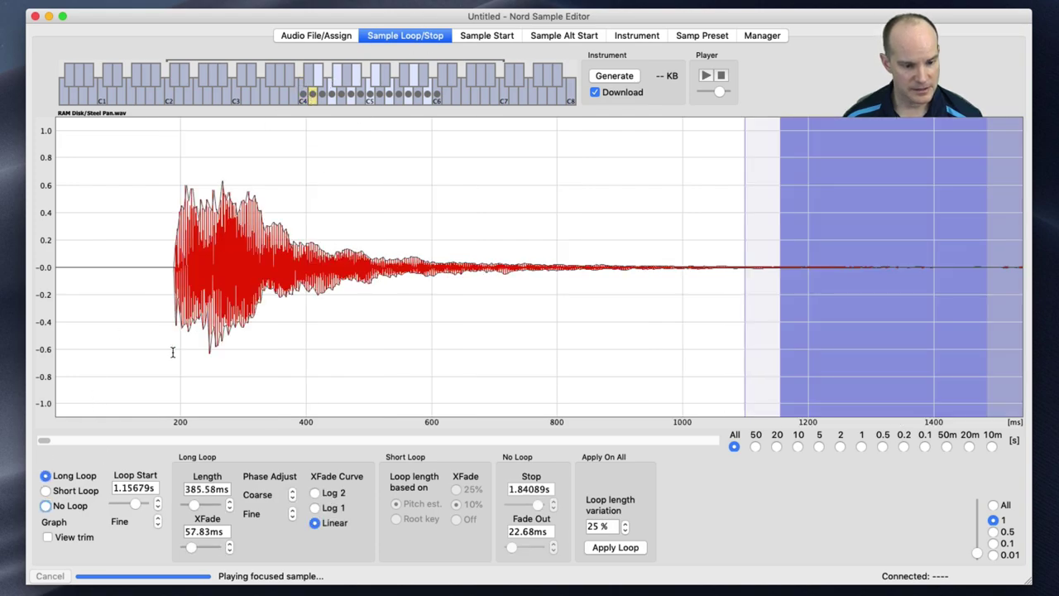
{"action": "left_click", "coordinate": [45, 506]}
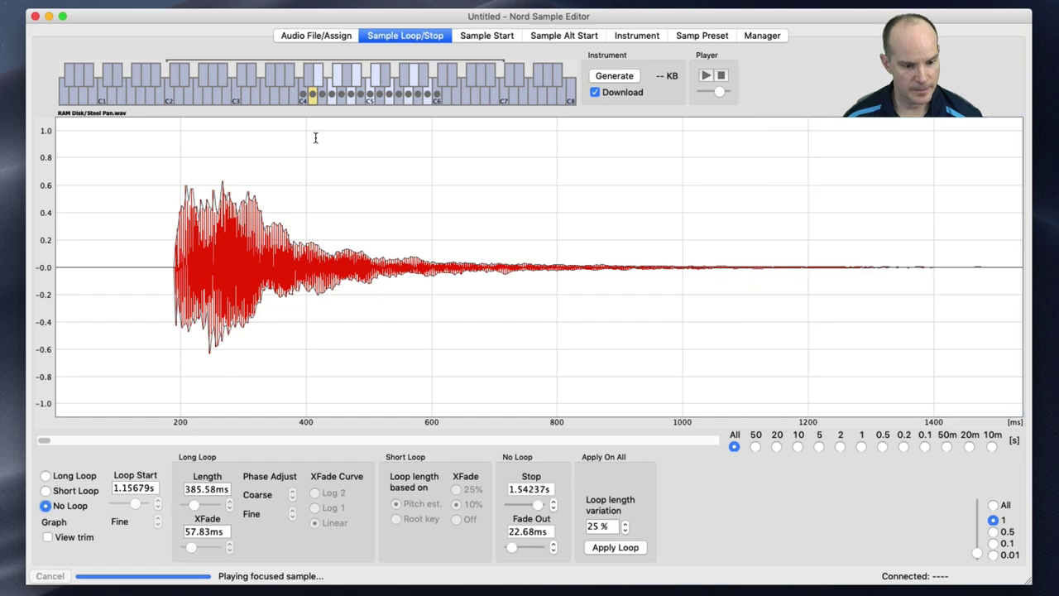
{"action": "left_click", "coordinate": [322, 94]}
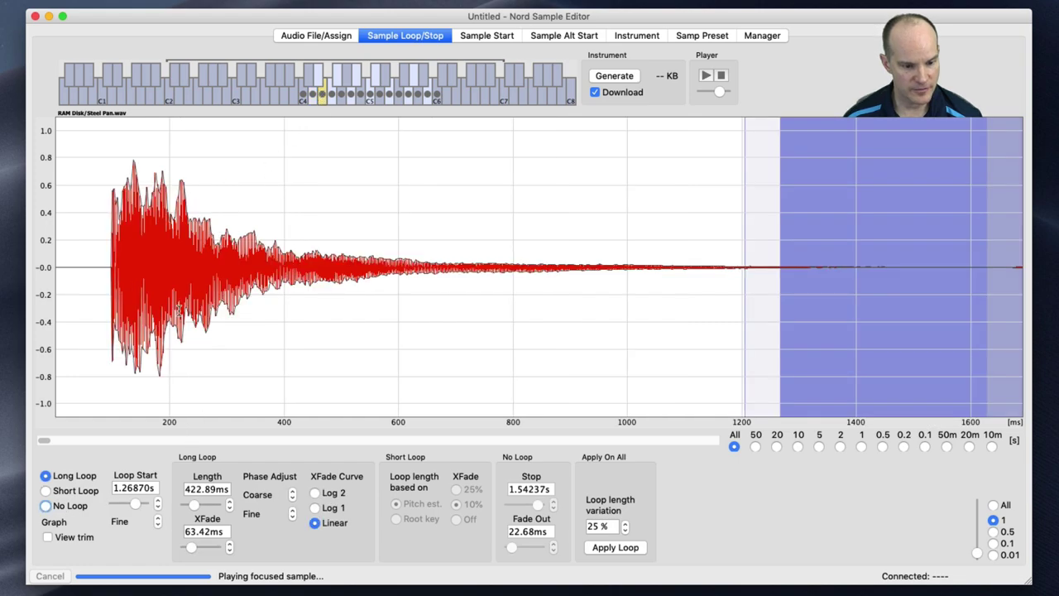
{"action": "left_click", "coordinate": [46, 506]}
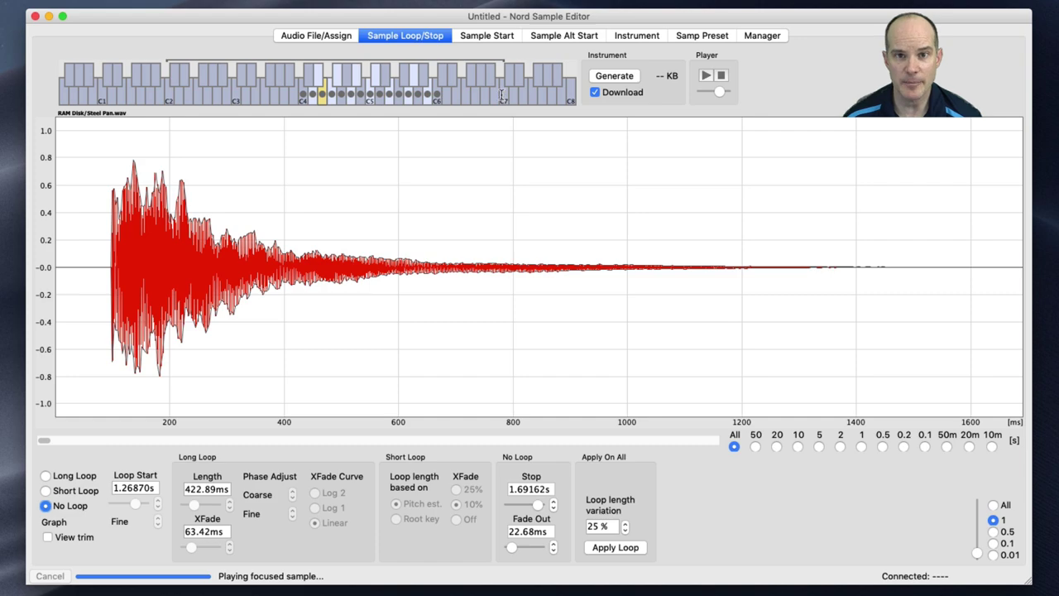
- Check the No Loop setting and stop point of the C6, E5, A4, E4, C4, G4 and D5 samples
{"action": "left_click", "coordinate": [436, 94]}
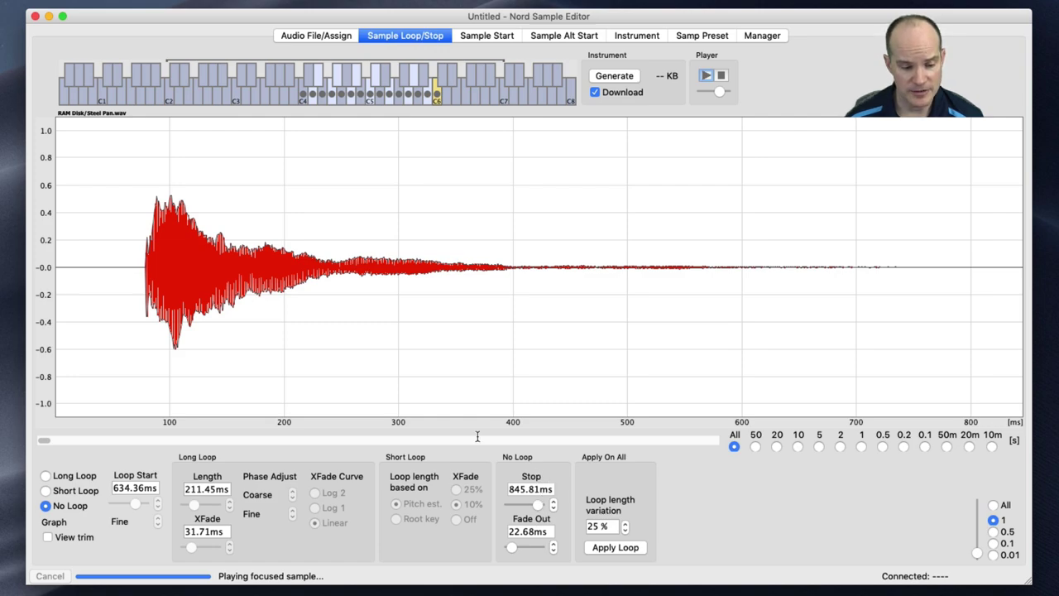
{"action": "left_click", "coordinate": [389, 93]}
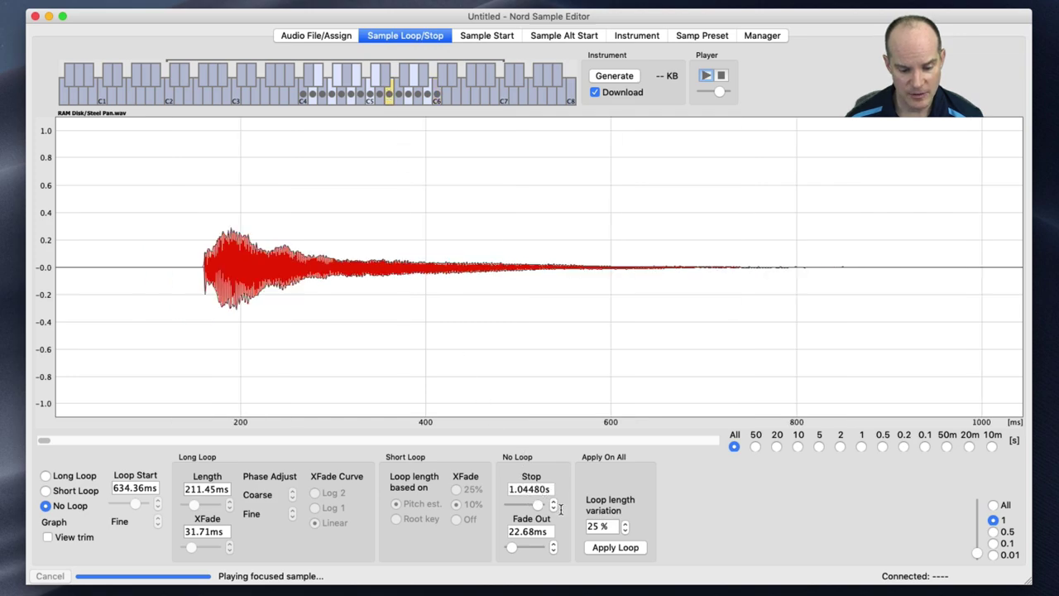
{"action": "left_click", "coordinate": [351, 93]}
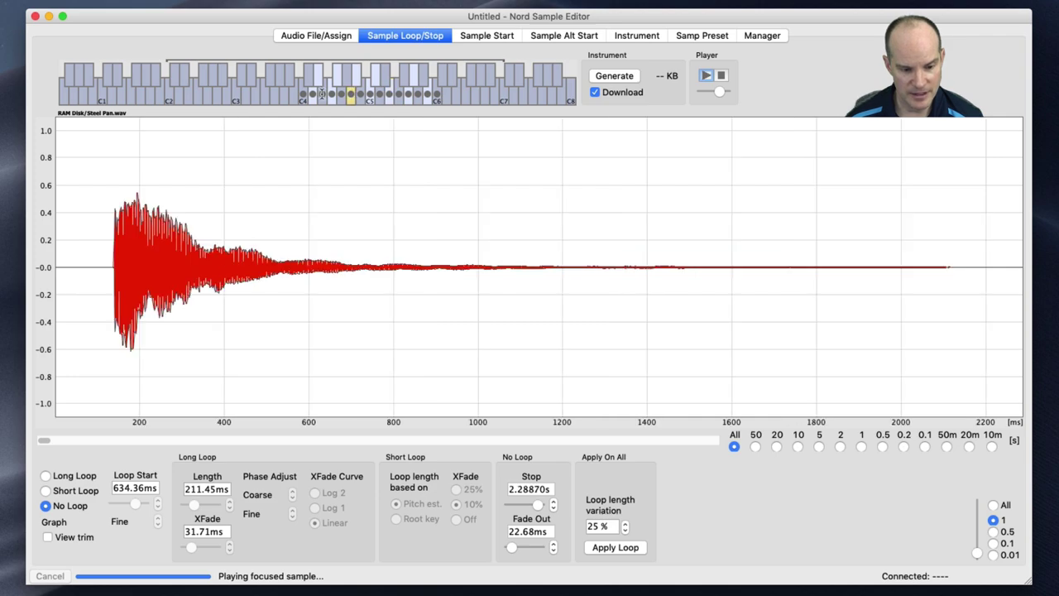
{"action": "left_click", "coordinate": [322, 92]}
{"action": "left_click", "coordinate": [305, 93]}
{"action": "left_click", "coordinate": [341, 93]}
{"action": "left_click", "coordinate": [380, 93]}
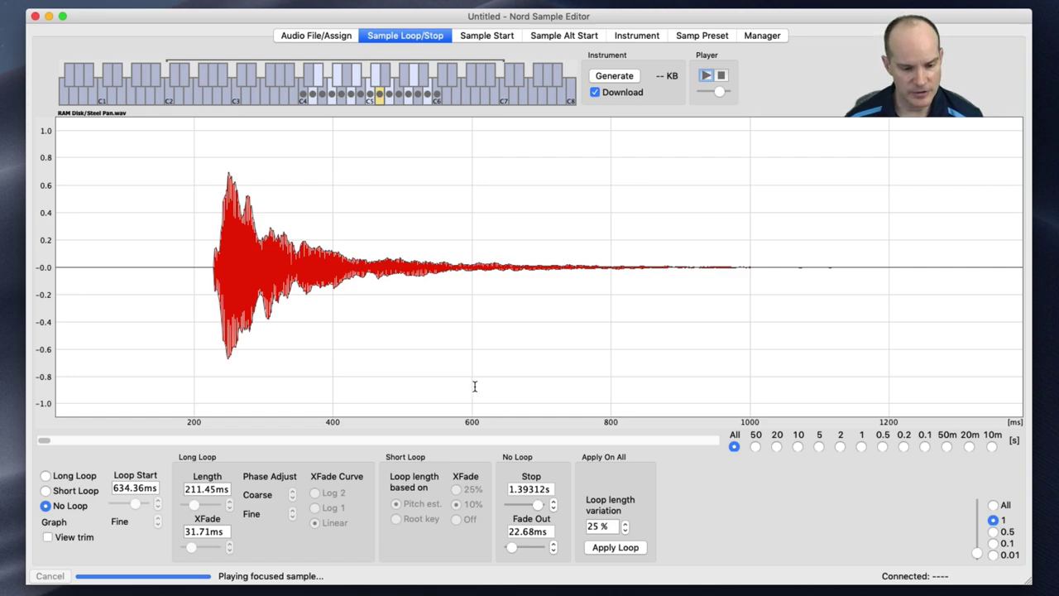
- Set the sample start just before the attack, at about 144 ms for the C4 sample and about 165 ms for D4
{"action": "left_click", "coordinate": [466, 33]}
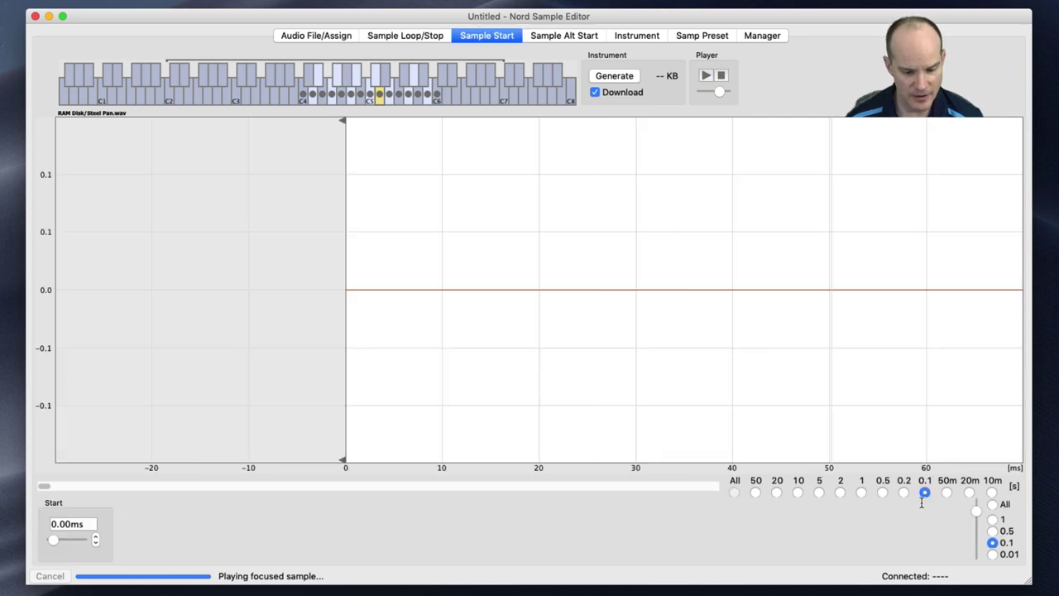
{"action": "left_click", "coordinate": [820, 492]}
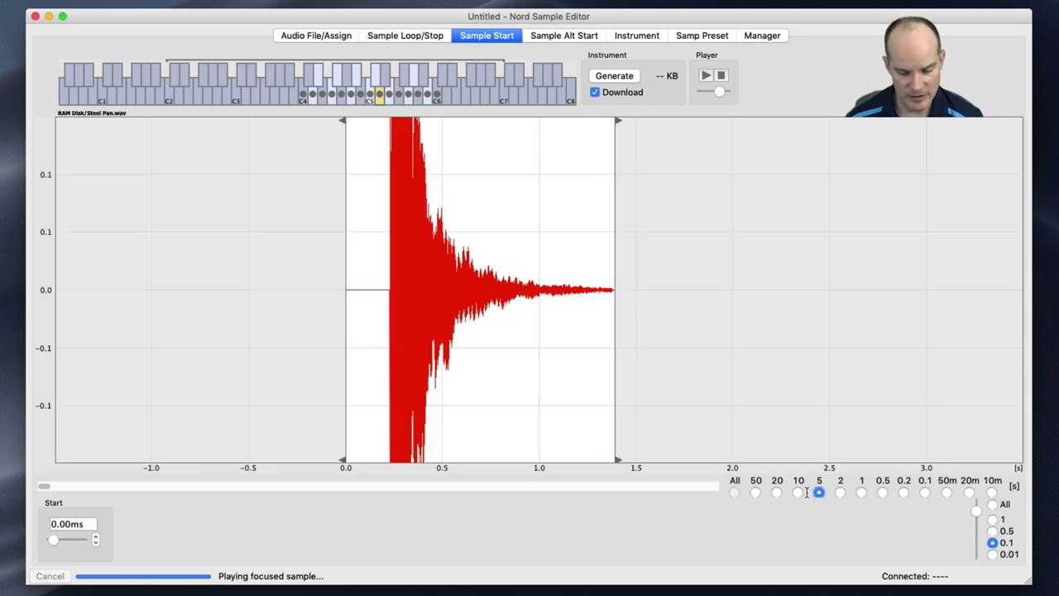
{"action": "left_click", "coordinate": [755, 491]}
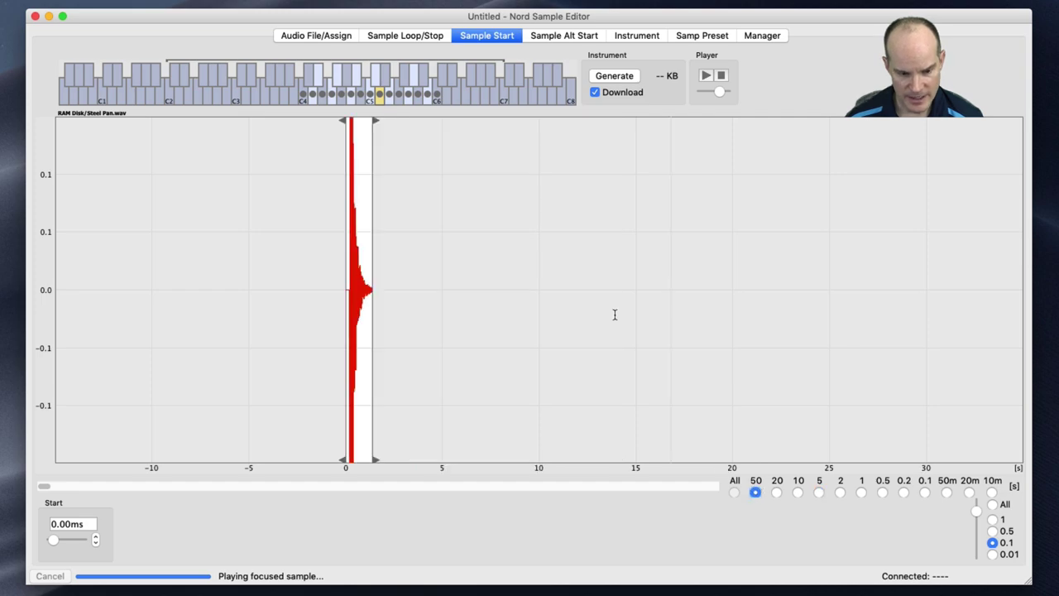
{"action": "left_click", "coordinate": [308, 95]}
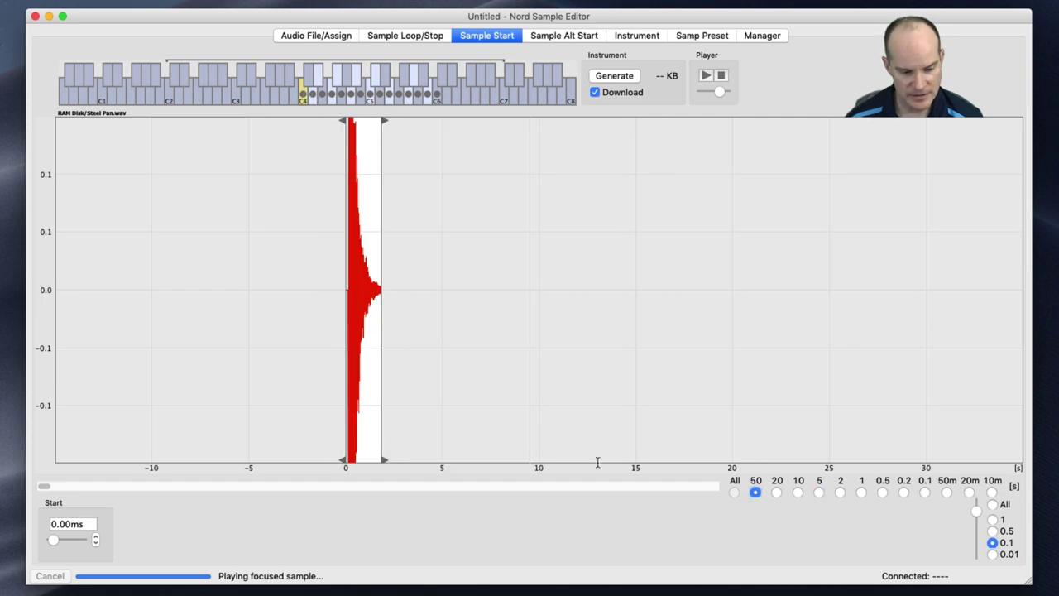
{"action": "left_click", "coordinate": [820, 492]}
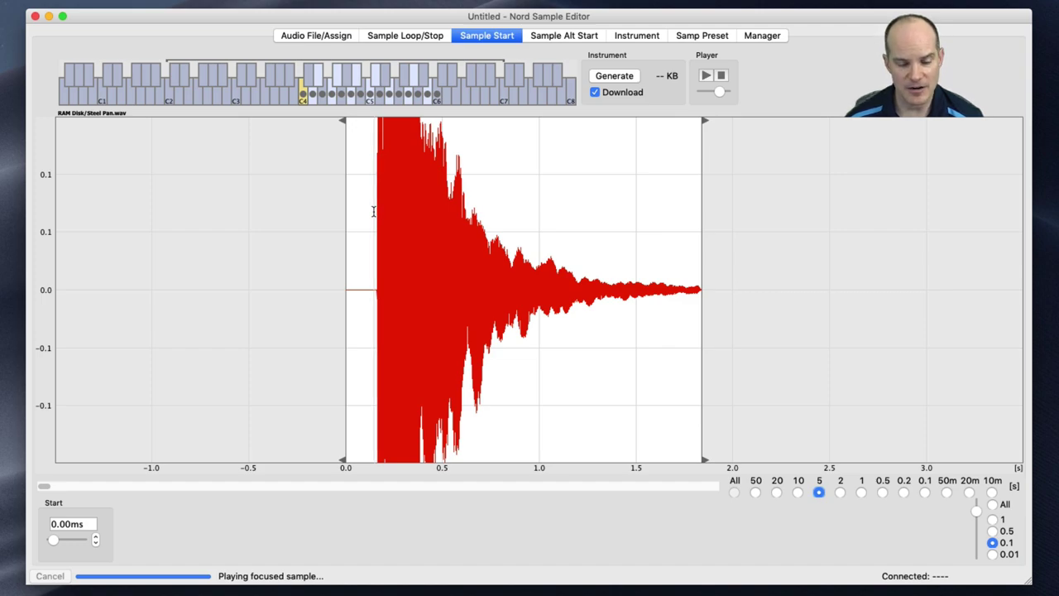
{"action": "left_click", "coordinate": [373, 163]}
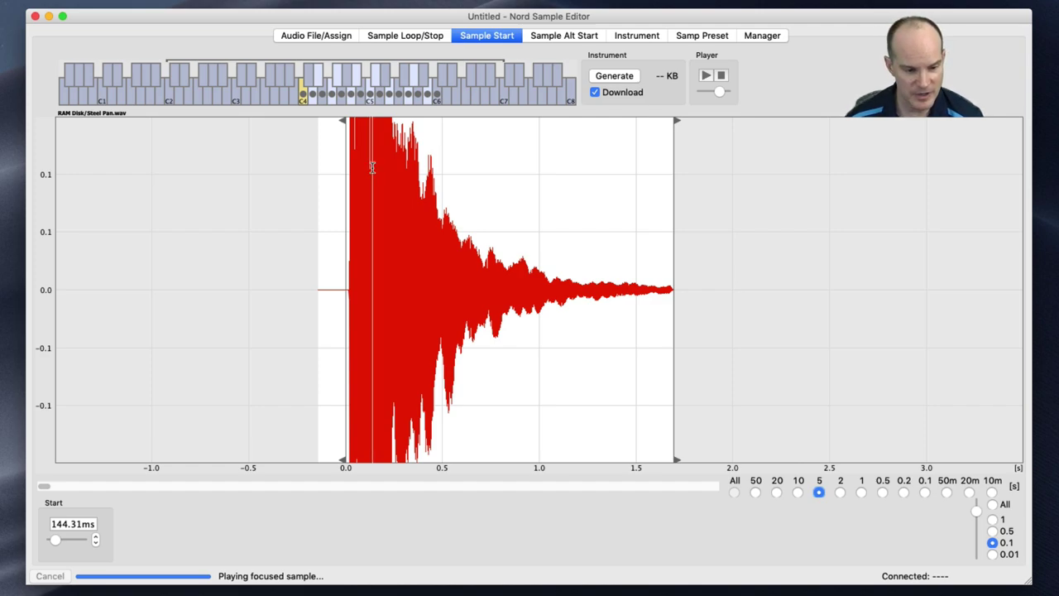
{"action": "key", "text": "Right"}
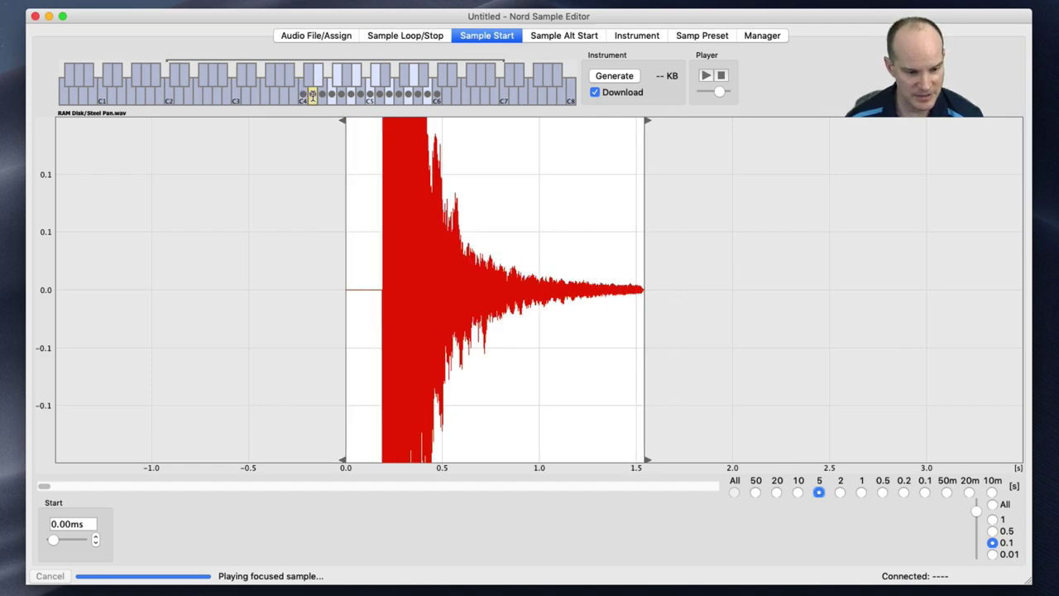
{"action": "left_click", "coordinate": [378, 188]}
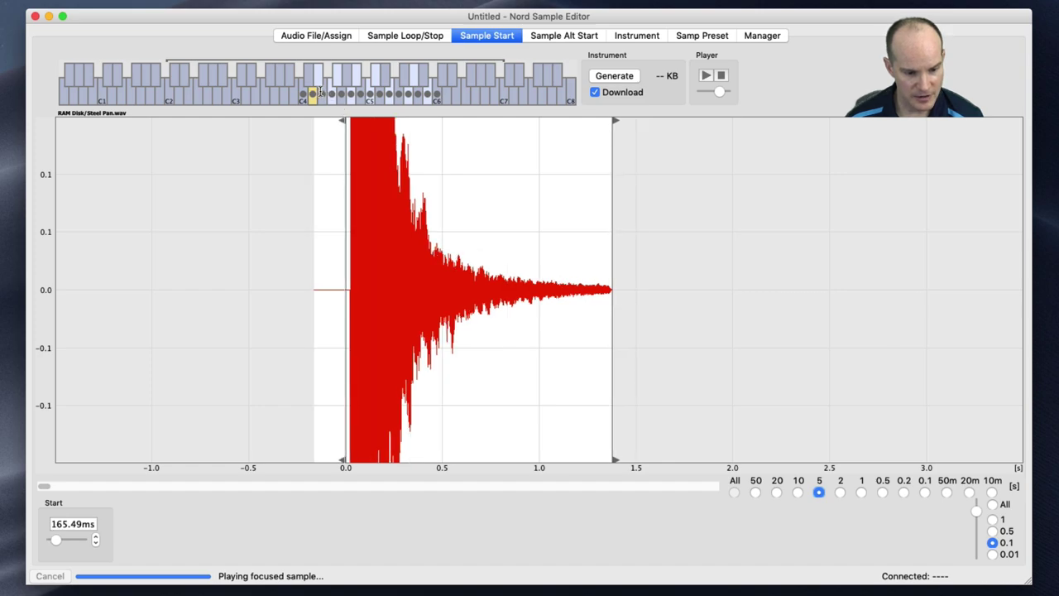
- Set the sample start just before the attack, at about 94 ms for the E4 sample and about 186 ms for F4
{"action": "left_click", "coordinate": [321, 92]}
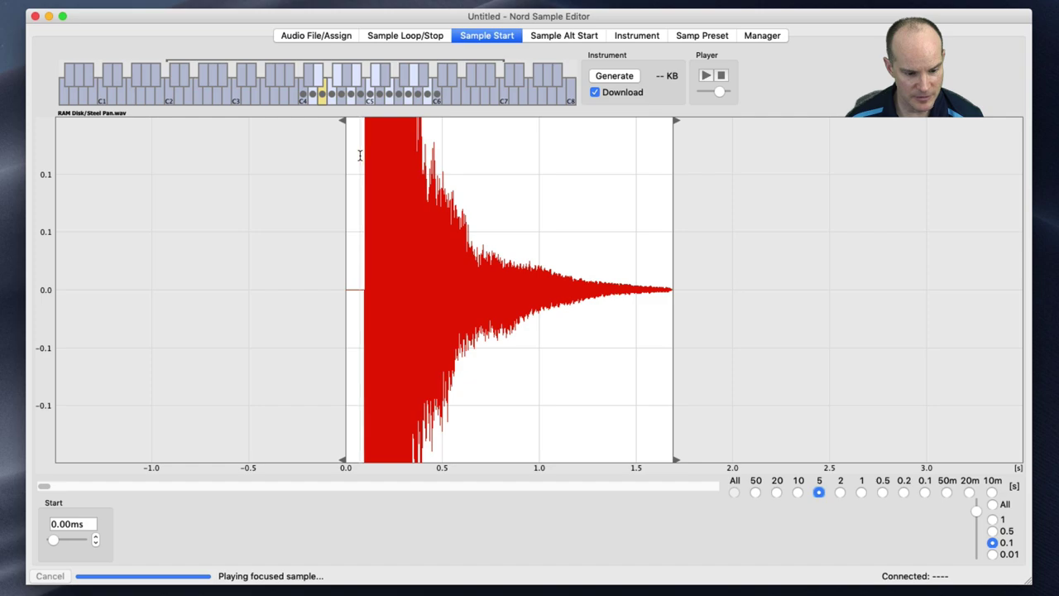
{"action": "left_click", "coordinate": [361, 156]}
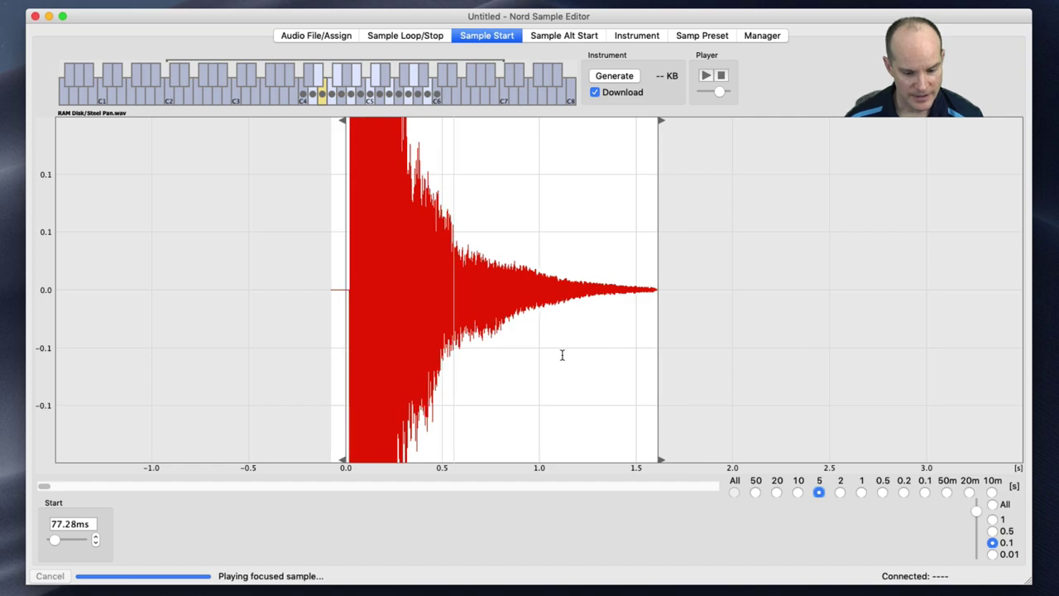
{"action": "left_click", "coordinate": [840, 492]}
{"action": "left_click", "coordinate": [862, 492]}
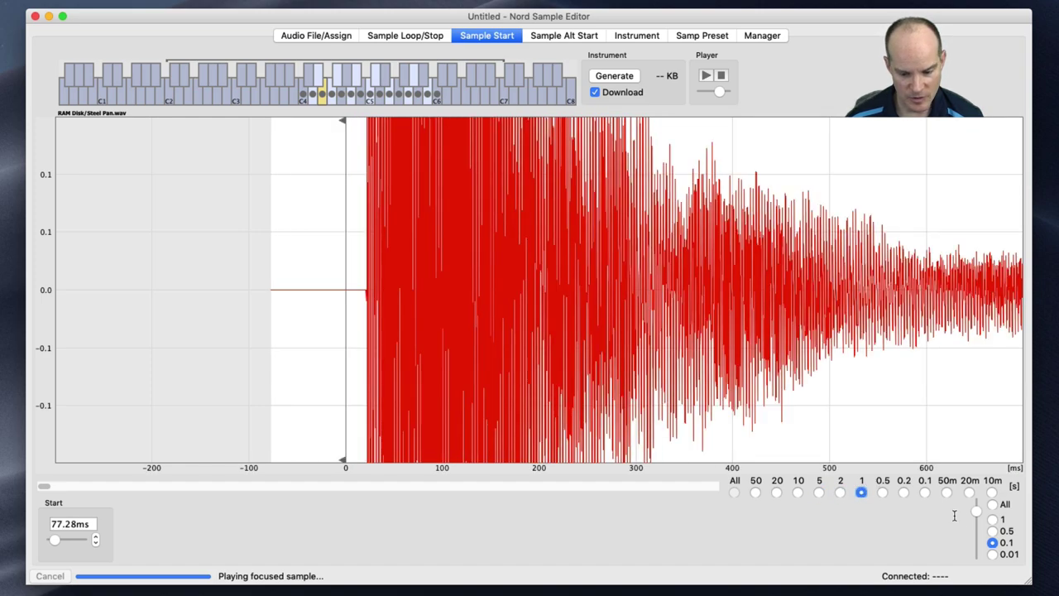
{"action": "left_click", "coordinate": [993, 518]}
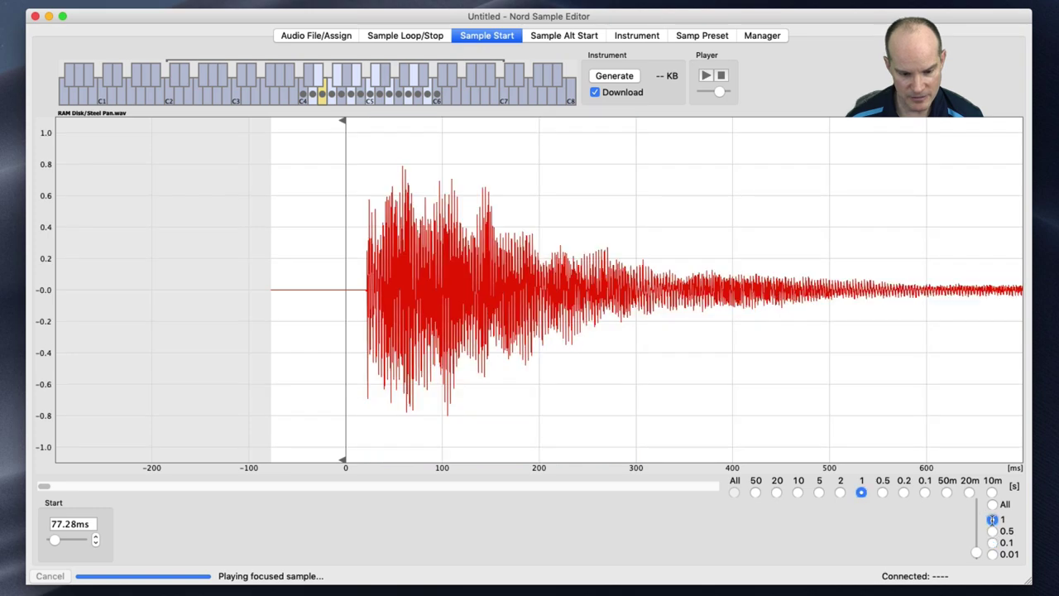
{"action": "left_click", "coordinate": [362, 317]}
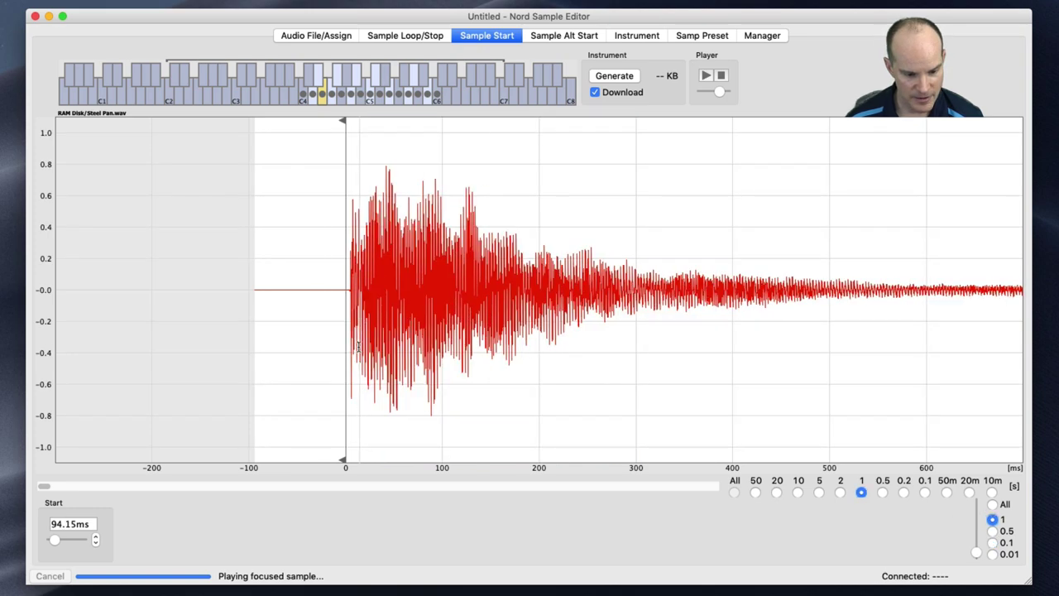
{"action": "left_click", "coordinate": [330, 93]}
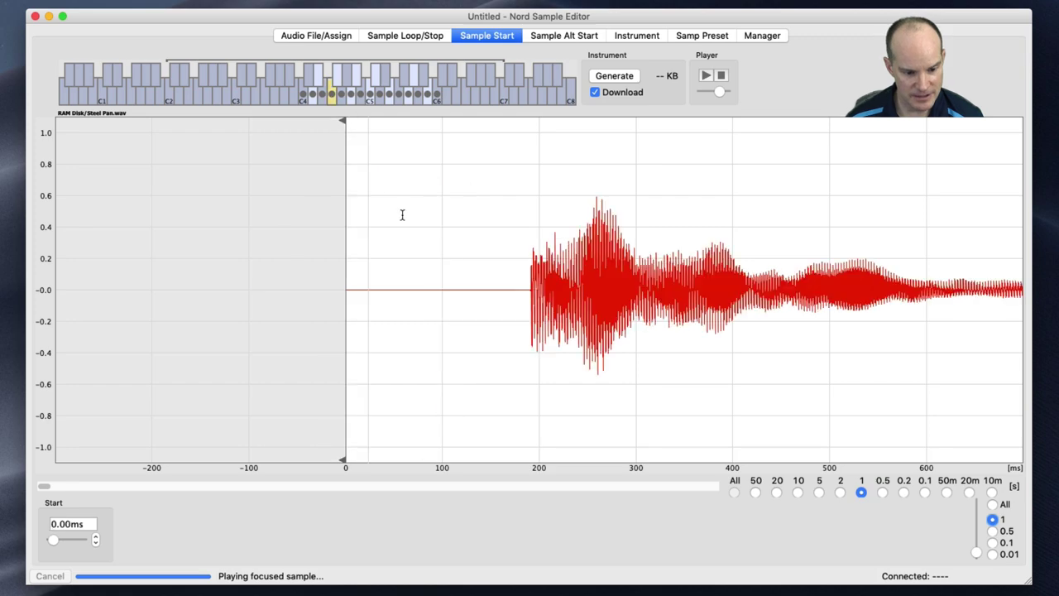
{"action": "left_click", "coordinate": [527, 260]}
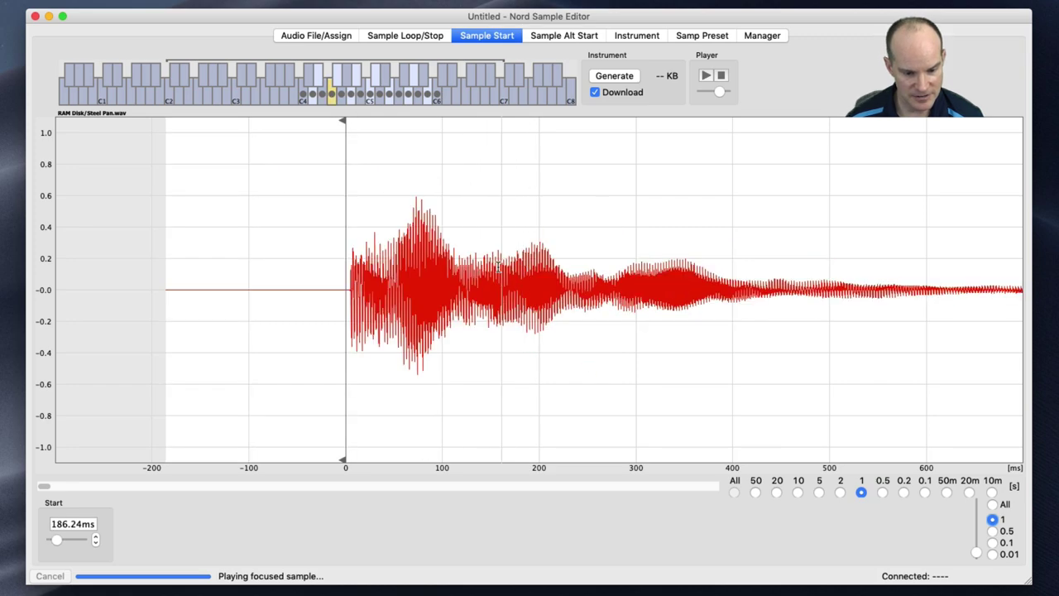
- Set the sample start just before the attack, at about 193 ms for the G4 sample and about 138 ms for A4
{"action": "left_click", "coordinate": [341, 93]}
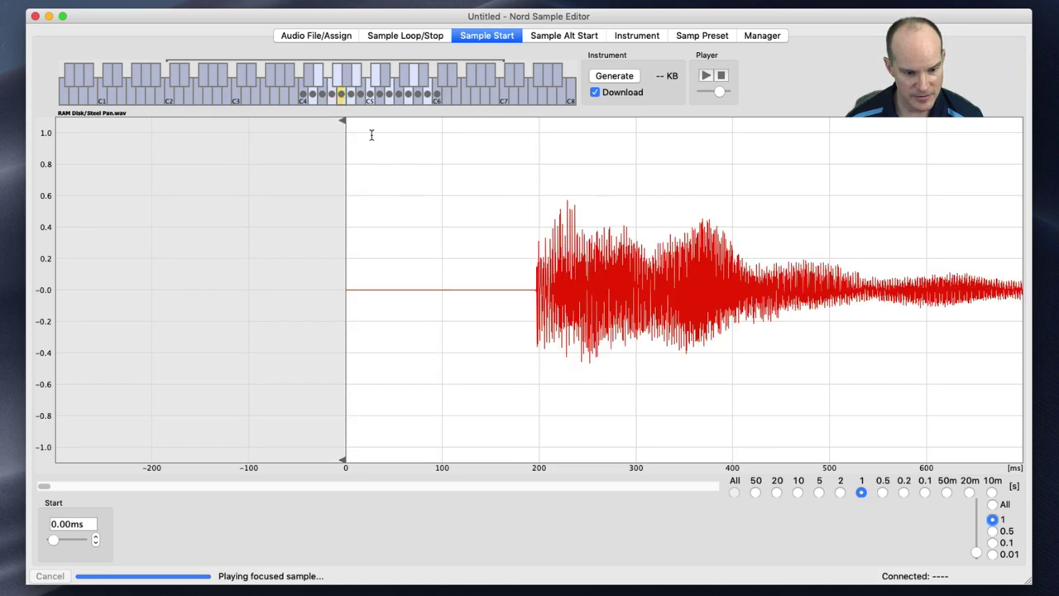
{"action": "left_click", "coordinate": [533, 235]}
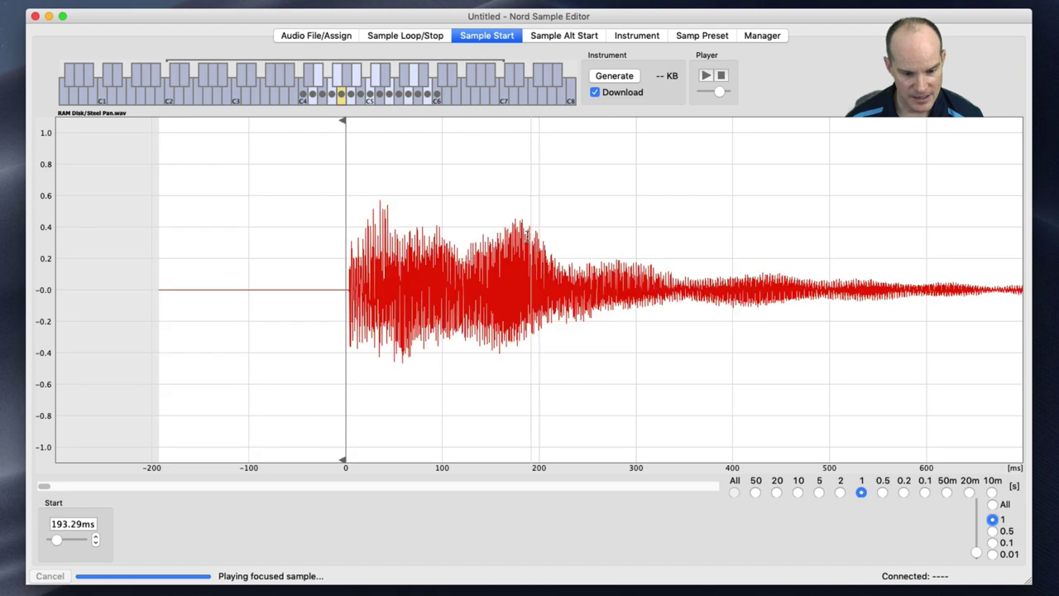
{"action": "left_click", "coordinate": [351, 94]}
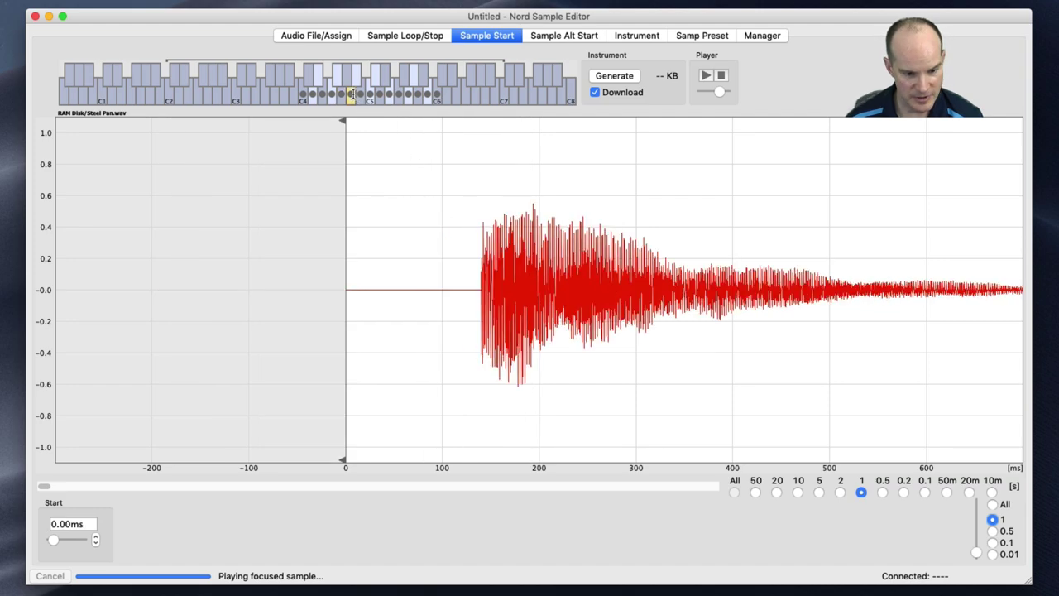
{"action": "left_click", "coordinate": [478, 238]}
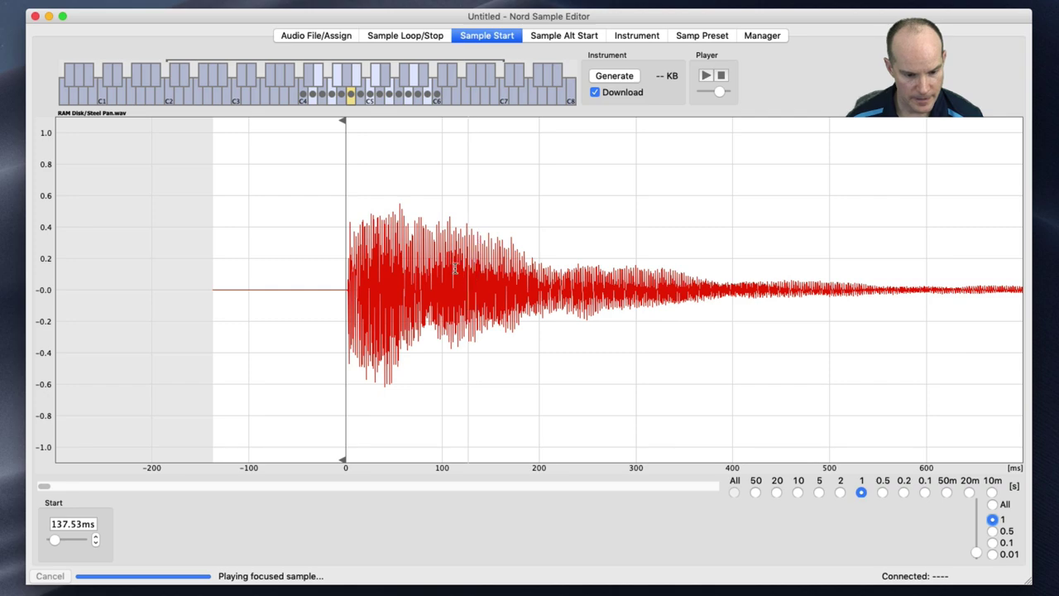
- Set the sample start just before the attack, at about 110 ms for the B4 sample and about 180 ms for C5
{"action": "left_click", "coordinate": [361, 94]}
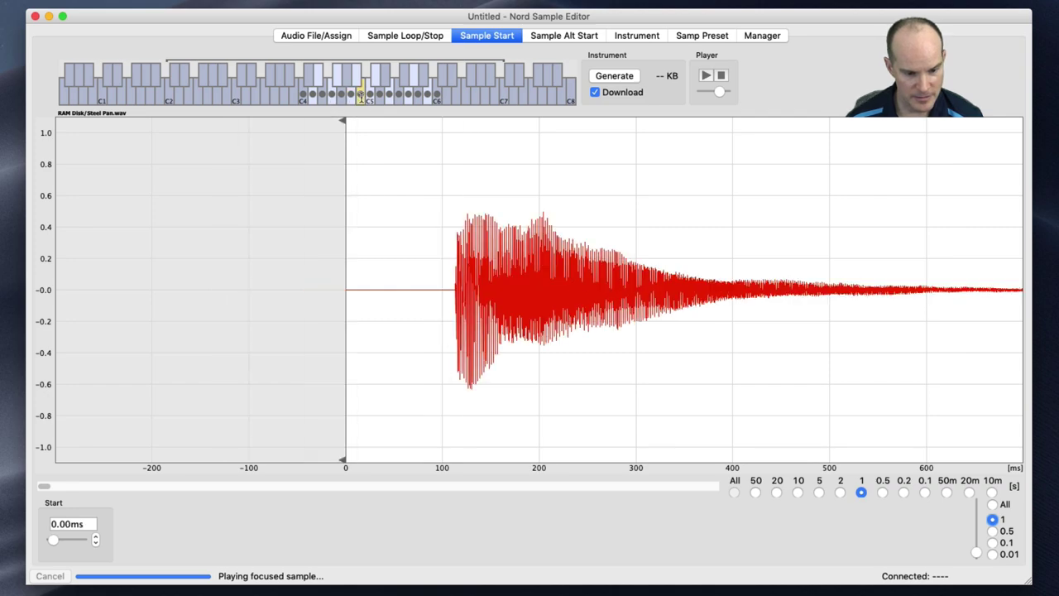
{"action": "left_click", "coordinate": [452, 199]}
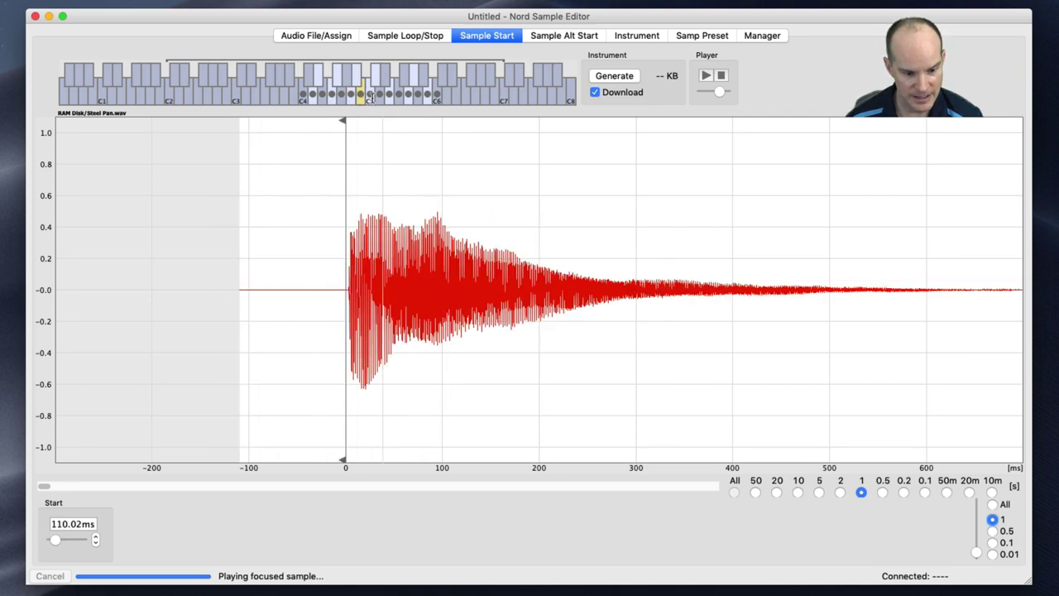
{"action": "left_click", "coordinate": [370, 93]}
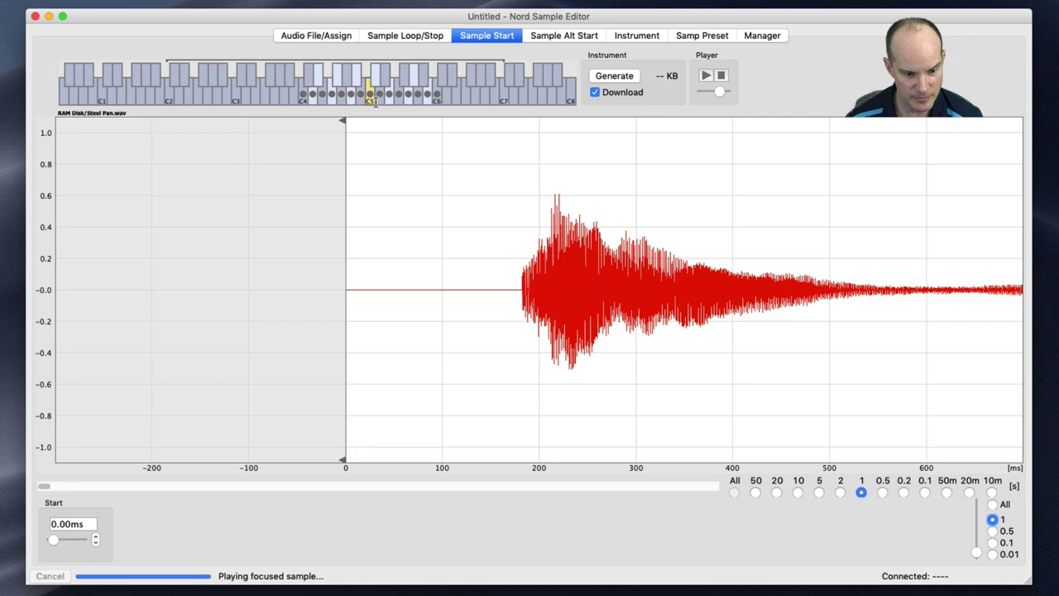
{"action": "left_click", "coordinate": [520, 210]}
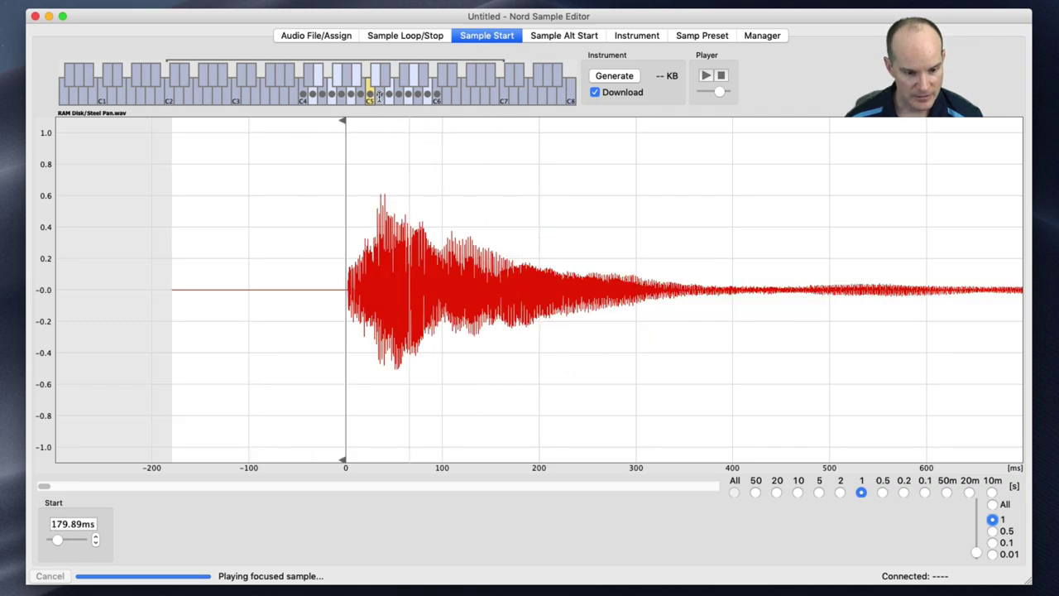
- Set the sample start just before the attack for the D5 sample, and at about 157 ms for E5
{"action": "left_click", "coordinate": [379, 93]}
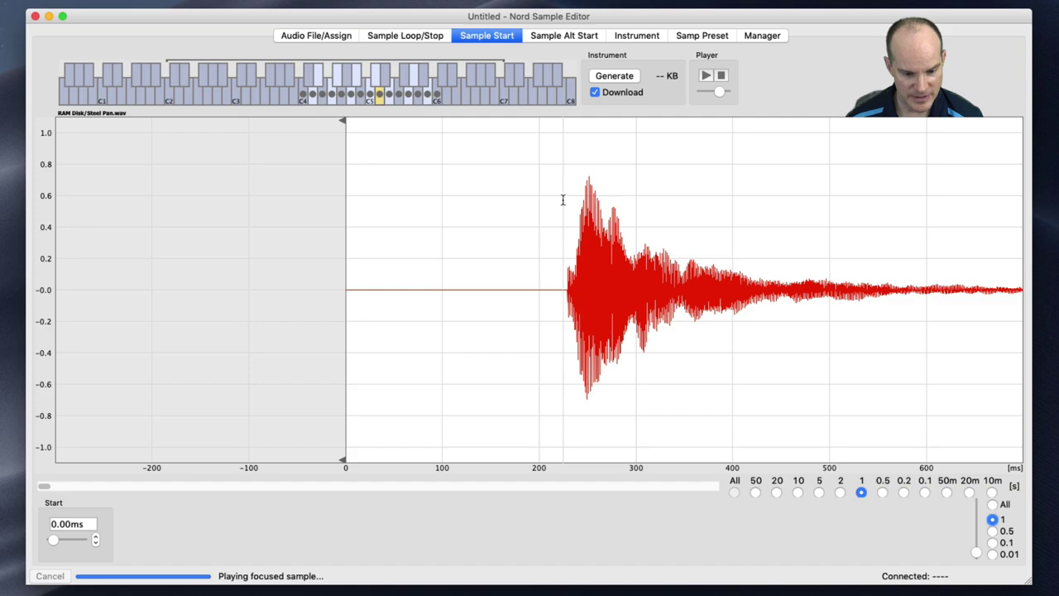
{"action": "left_click", "coordinate": [563, 200]}
{"action": "left_click", "coordinate": [390, 96]}
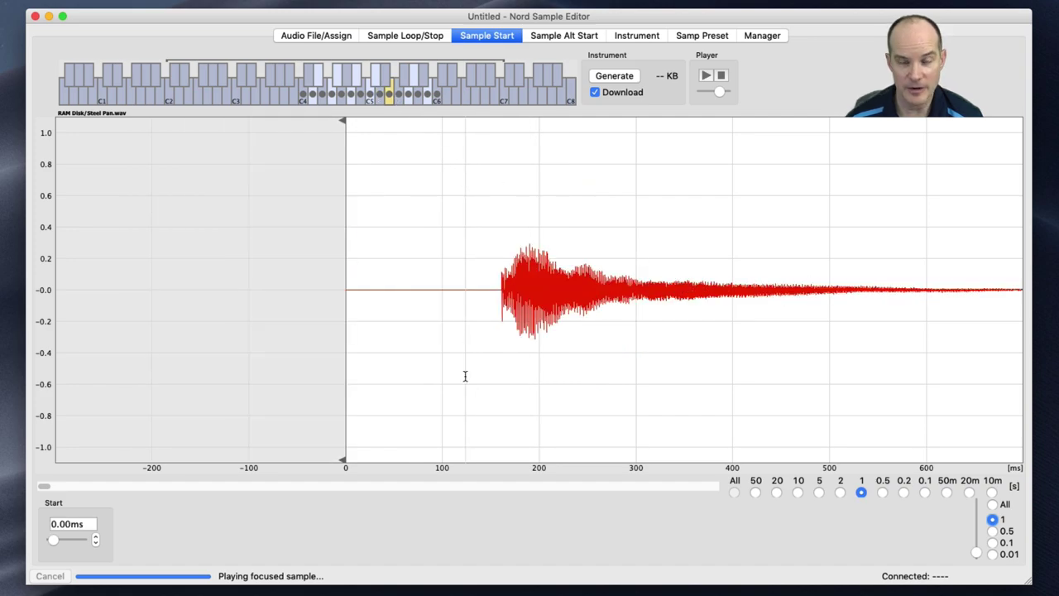
{"action": "left_click", "coordinate": [498, 358]}
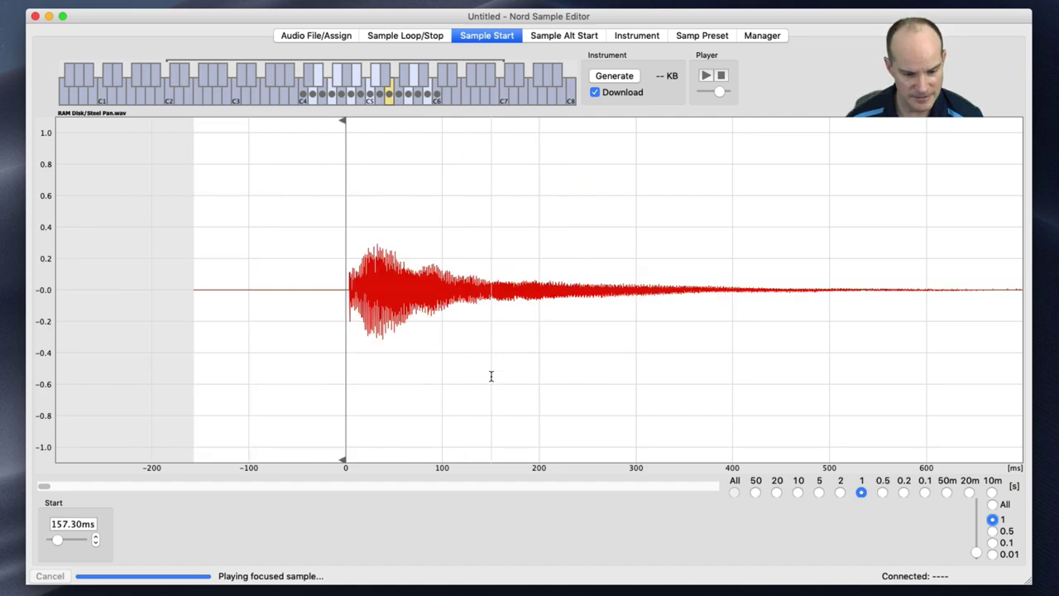
- Set the sample start just before the attack, at about 174 ms for the F5 sample, and likewise for G5
{"action": "left_click", "coordinate": [398, 94]}
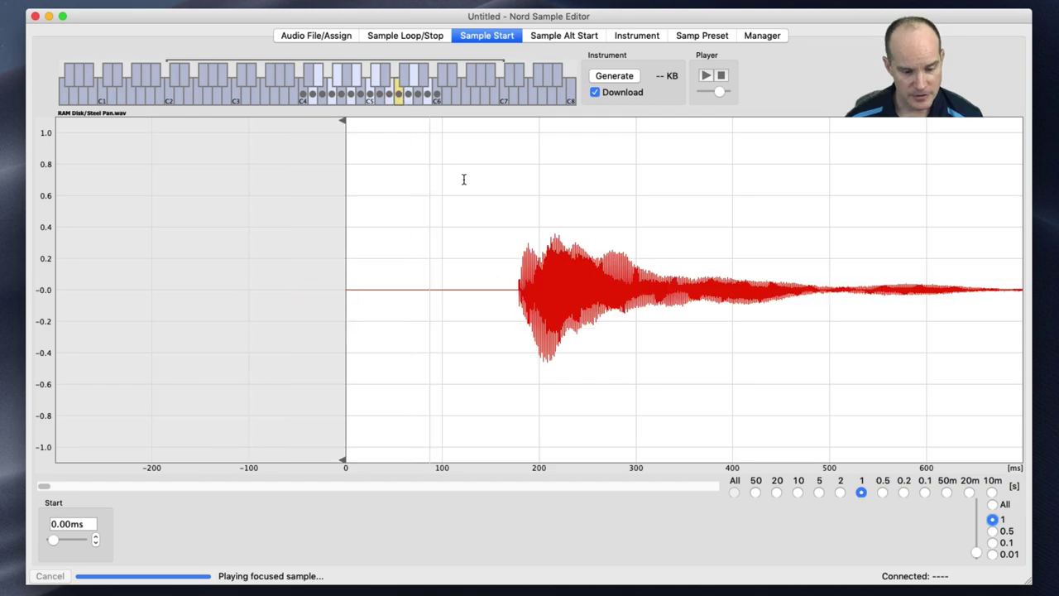
{"action": "left_click", "coordinate": [513, 242]}
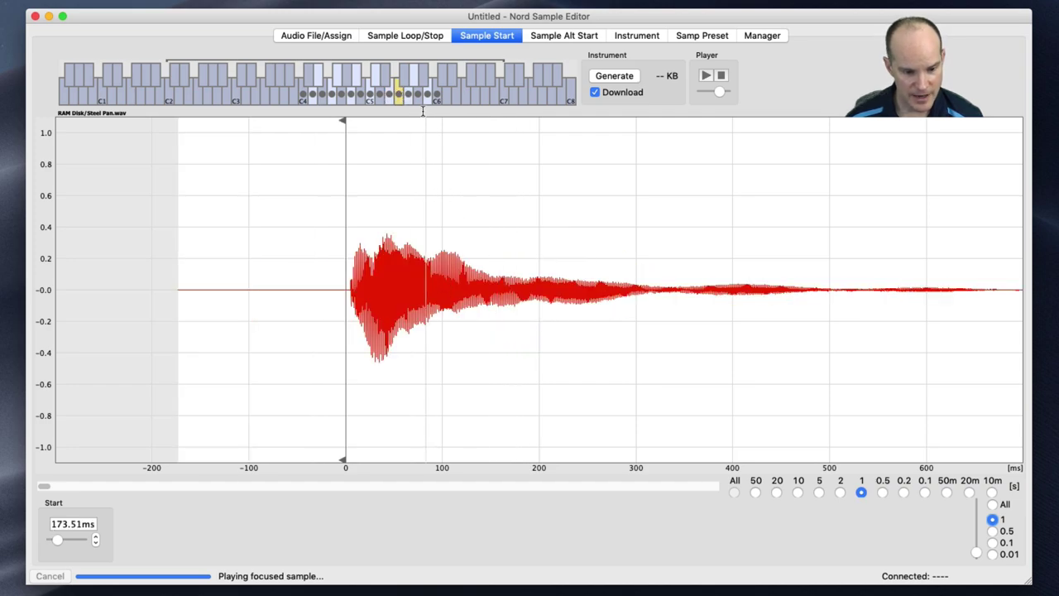
{"action": "left_click", "coordinate": [408, 93]}
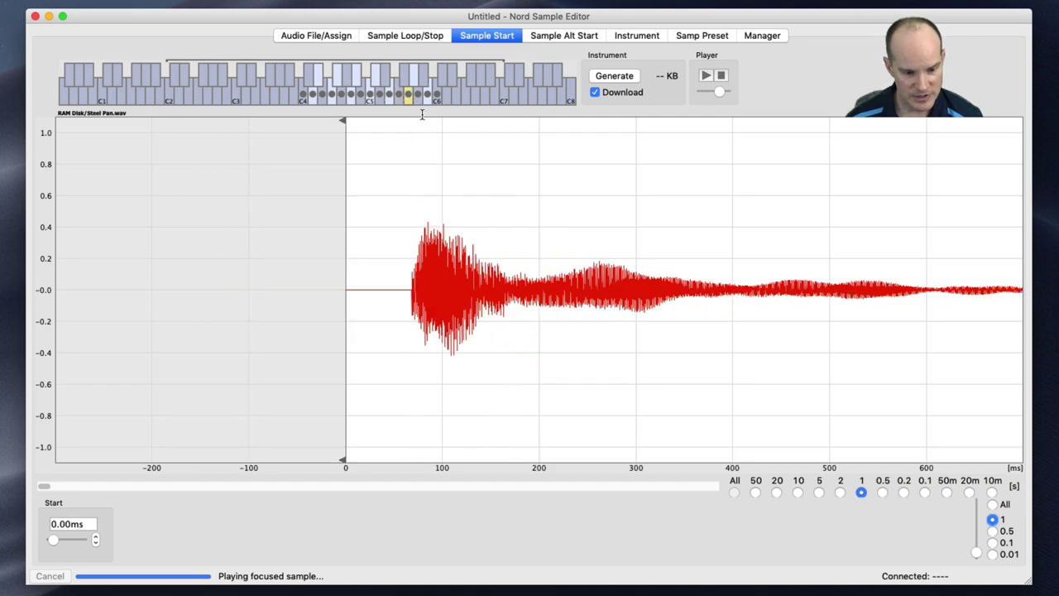
{"action": "left_click", "coordinate": [408, 224]}
- Set the sample start just before the attack for A5 at about 200 ms, B5, and C6 at about 75 ms
{"action": "left_click", "coordinate": [418, 95]}
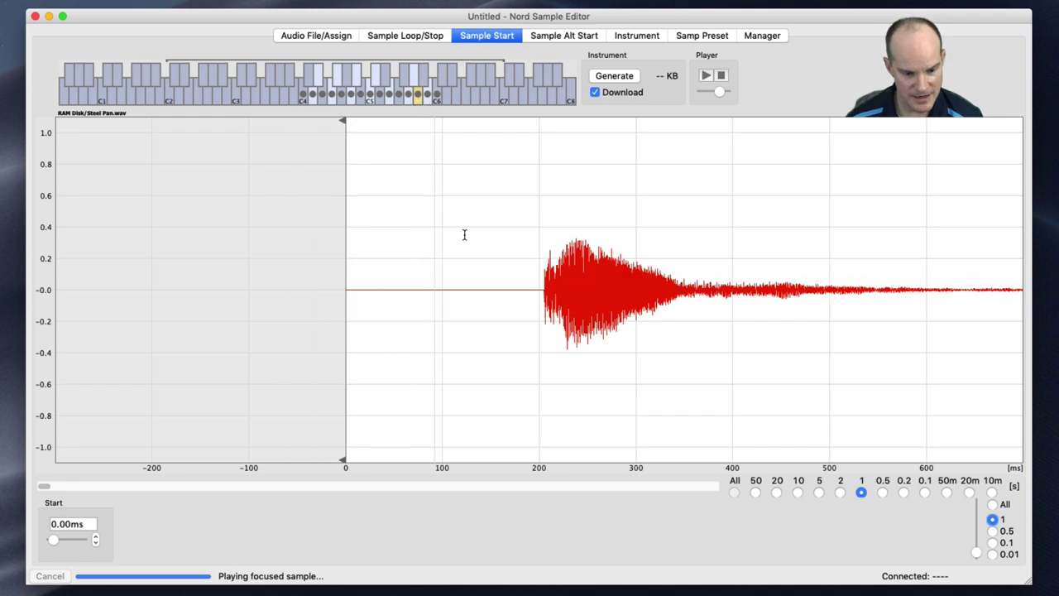
{"action": "left_click", "coordinate": [539, 246]}
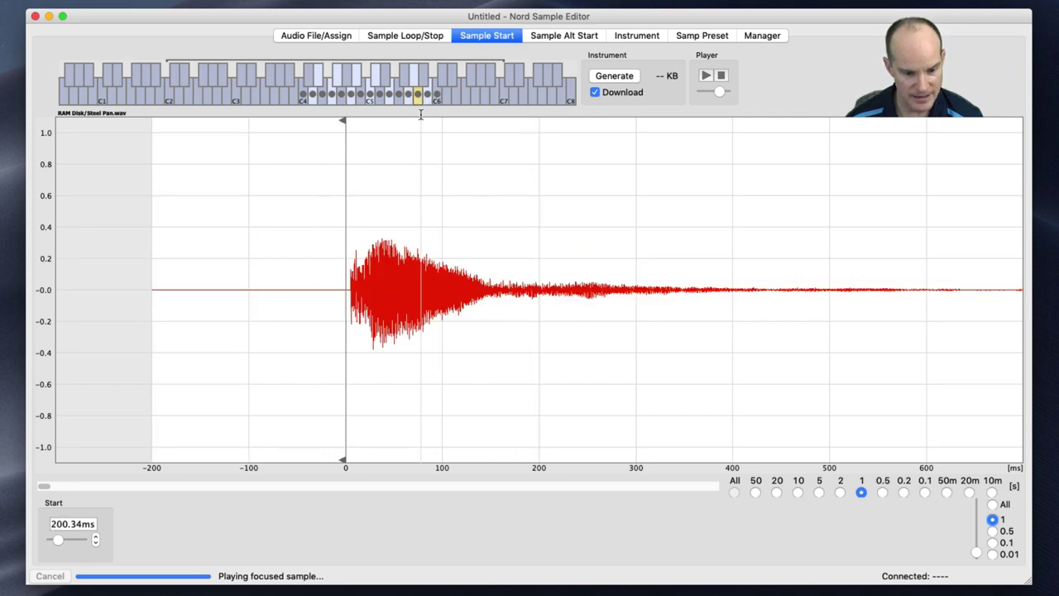
{"action": "left_click", "coordinate": [426, 95]}
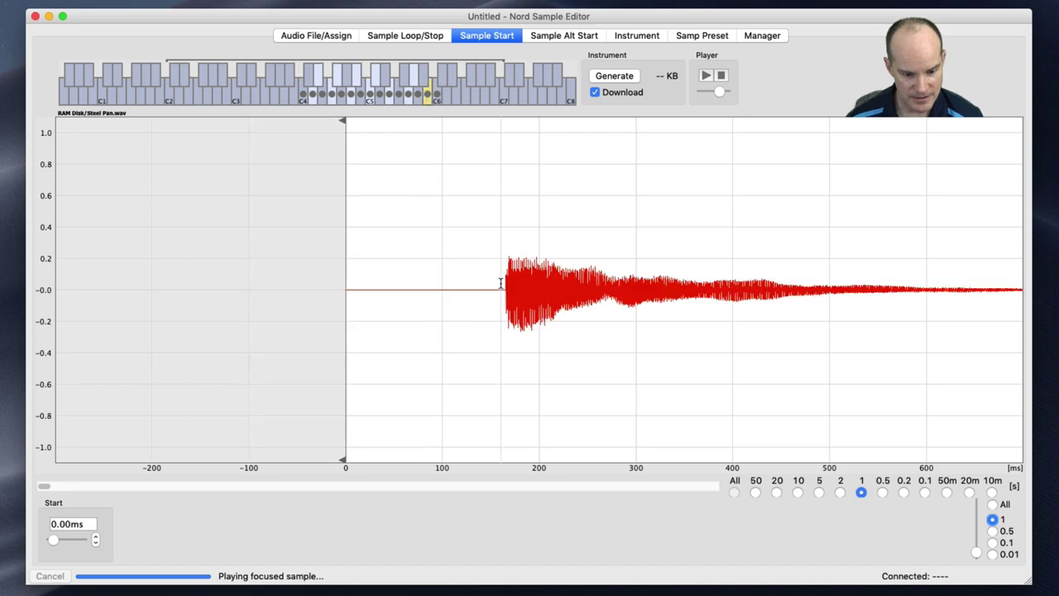
{"action": "left_click", "coordinate": [500, 294]}
{"action": "left_click", "coordinate": [437, 95]}
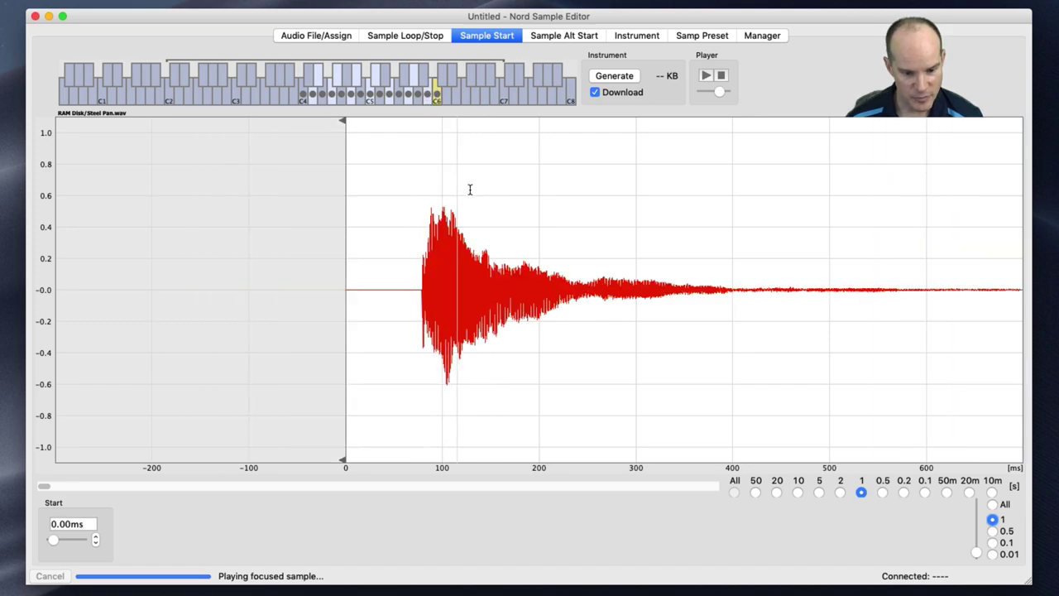
{"action": "left_click", "coordinate": [420, 218]}
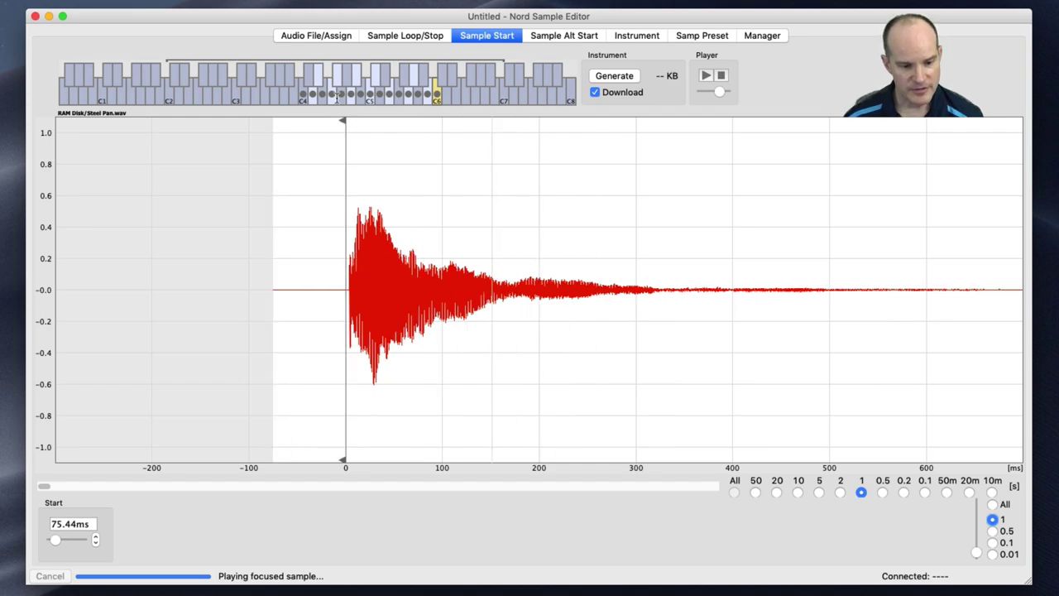
- Check the C6 sample's alternate start and compare the sample gain levels of D4, E5 and B5
{"action": "left_click", "coordinate": [561, 37]}
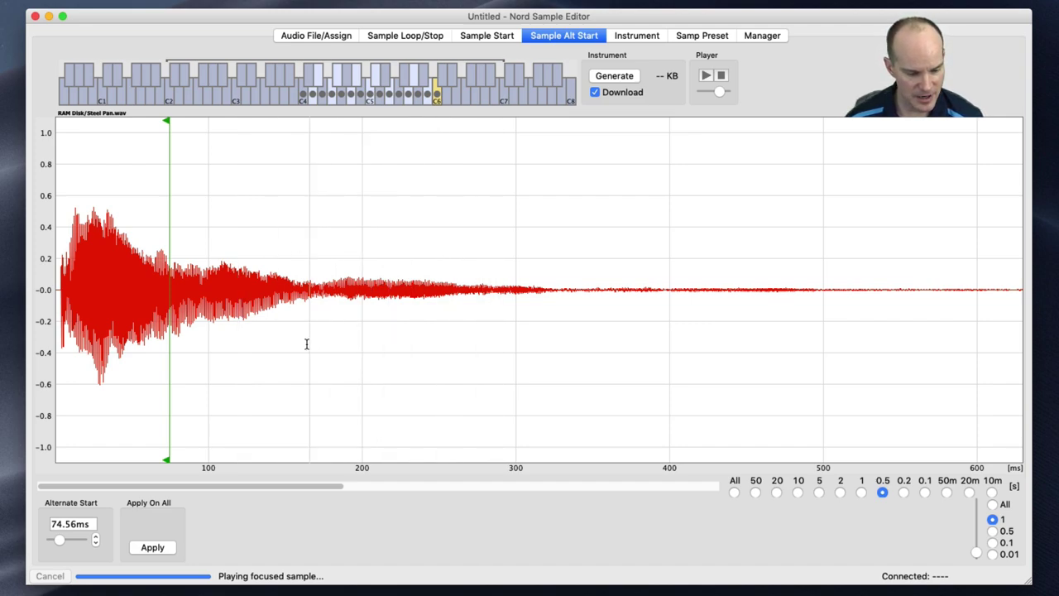
{"action": "left_click", "coordinate": [645, 35]}
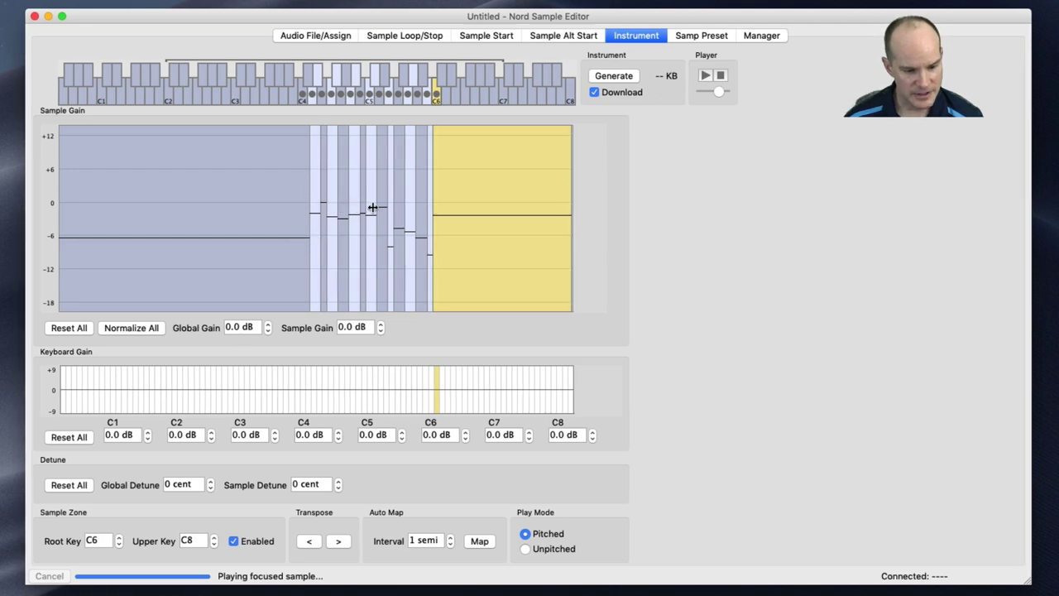
{"action": "left_click", "coordinate": [312, 94]}
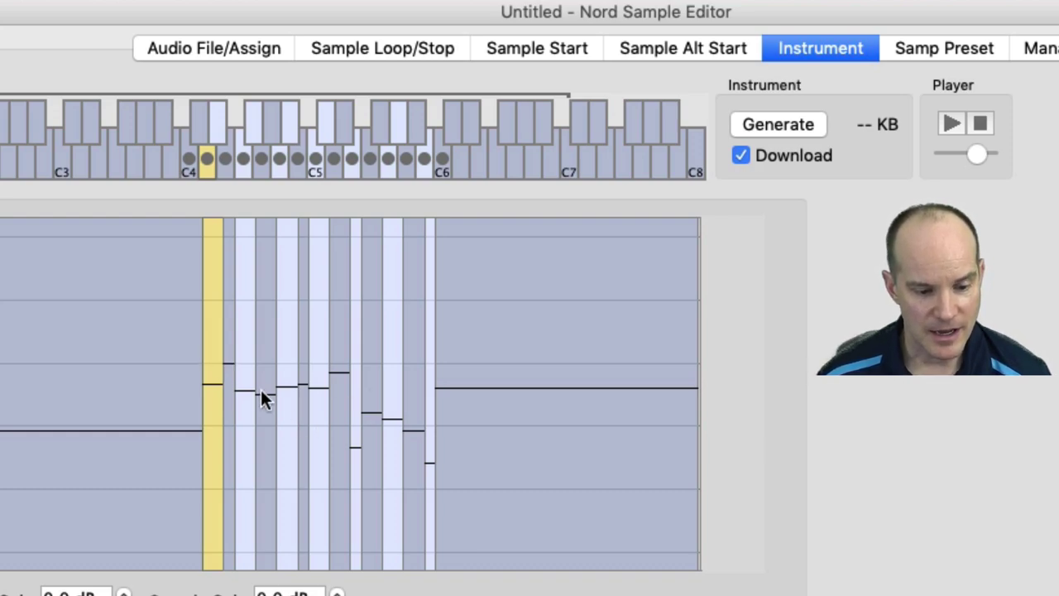
{"action": "left_click", "coordinate": [356, 464]}
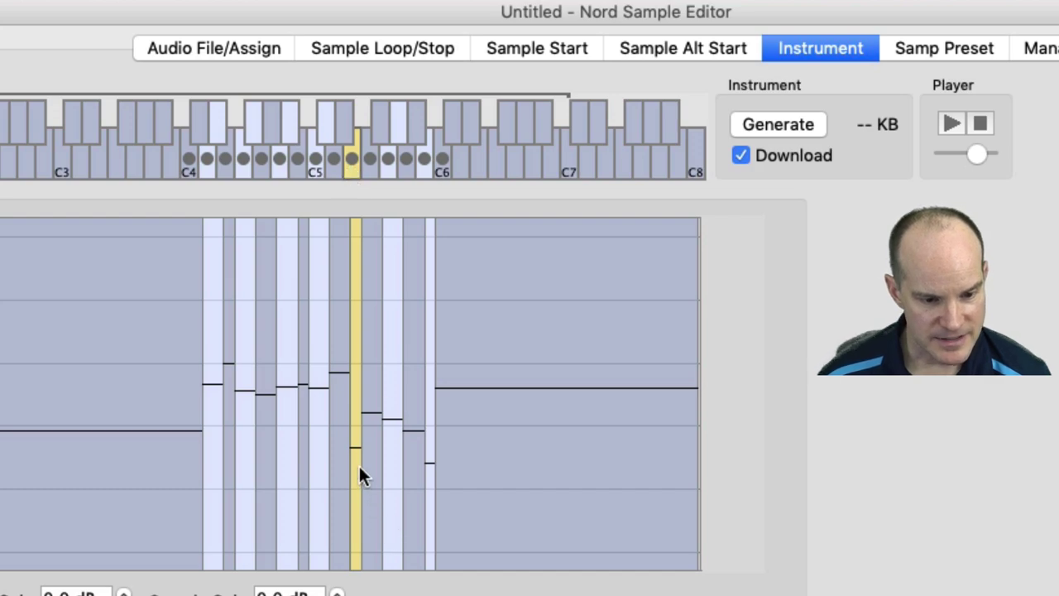
{"action": "left_click", "coordinate": [429, 472]}
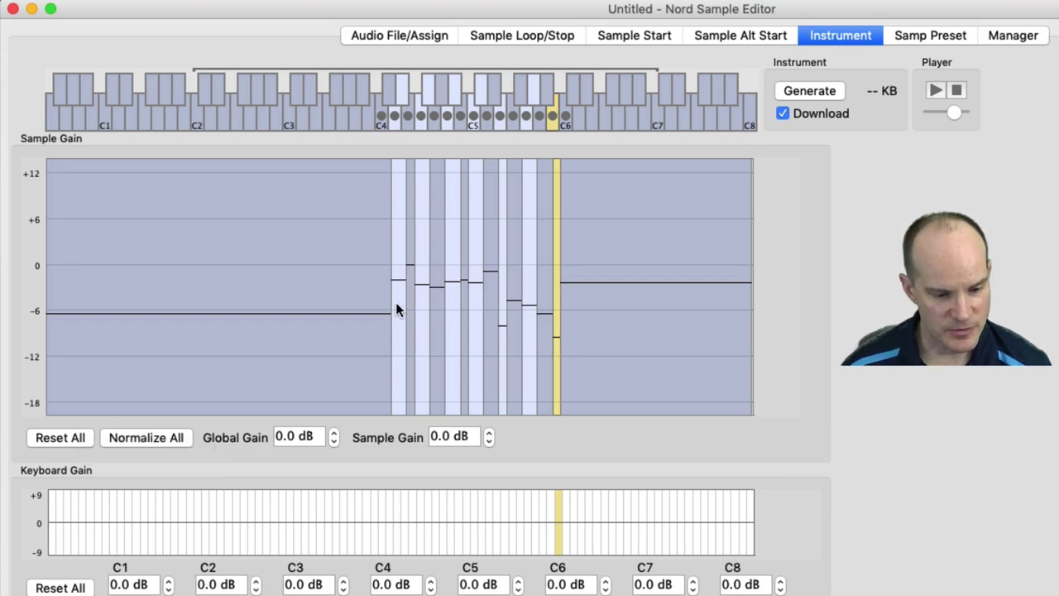
- Normalize the gain of all samples and check the resulting levels of the C5 and D4 samples
{"action": "left_click", "coordinate": [155, 439]}
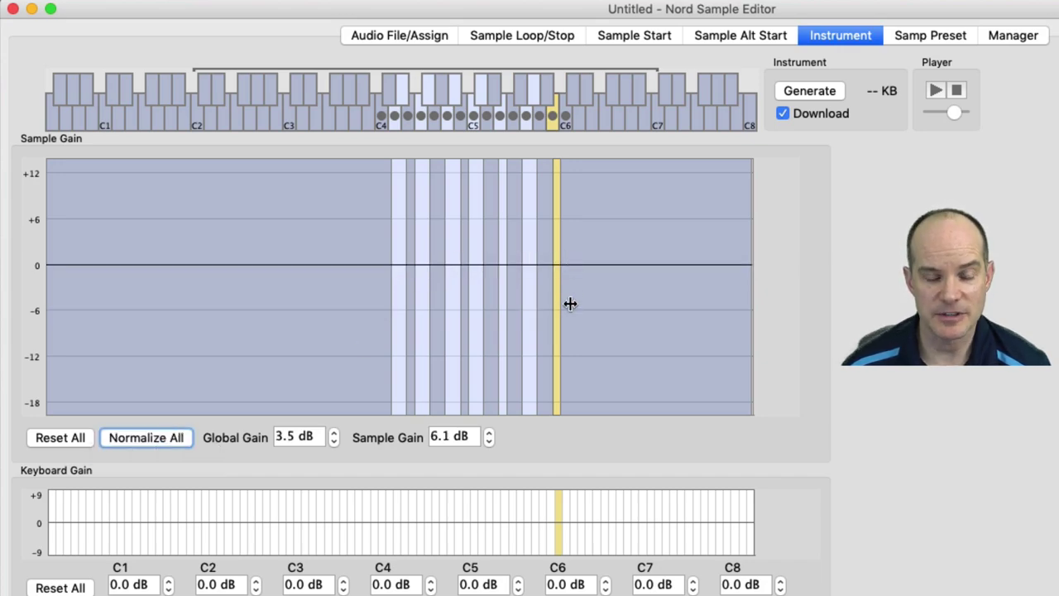
{"action": "left_click", "coordinate": [476, 304]}
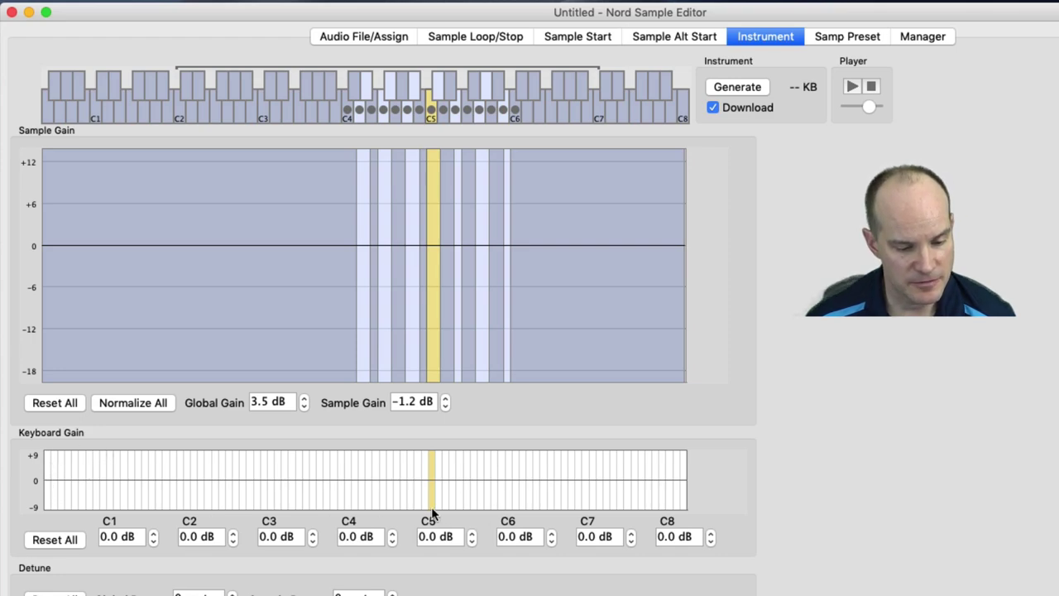
{"action": "left_click", "coordinate": [361, 244]}
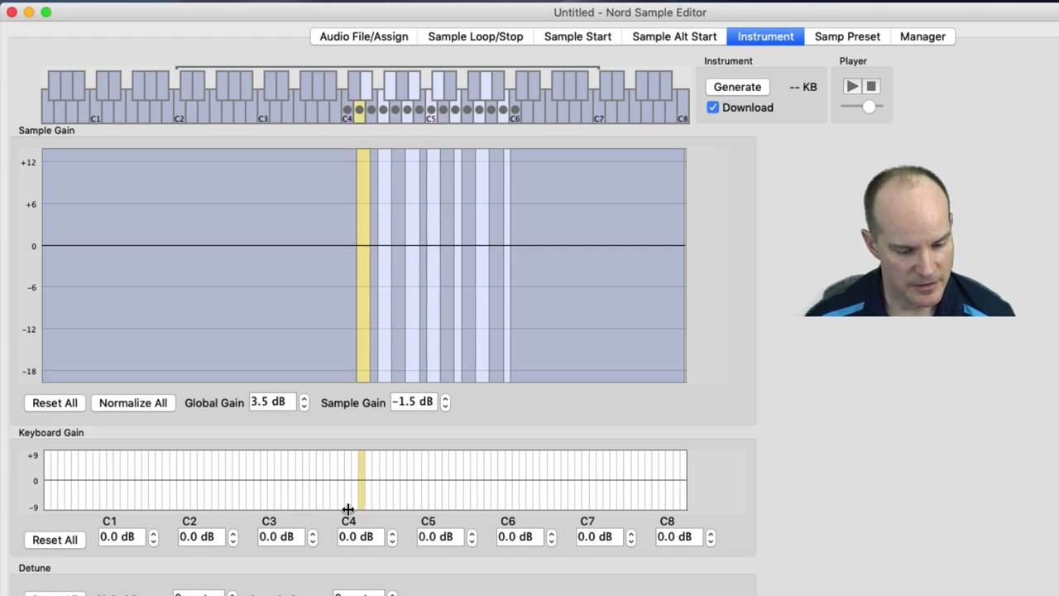
- Lower the keyboard gain at C3 to -2.0 dB
{"action": "left_click", "coordinate": [312, 541]}
{"action": "left_click", "coordinate": [312, 541]}
{"action": "left_click", "coordinate": [312, 541]}
{"action": "left_click", "coordinate": [312, 540]}
{"action": "left_click", "coordinate": [312, 541]}
{"action": "left_click", "coordinate": [312, 540]}
{"action": "left_click", "coordinate": [312, 541]}
{"action": "left_click", "coordinate": [312, 541]}
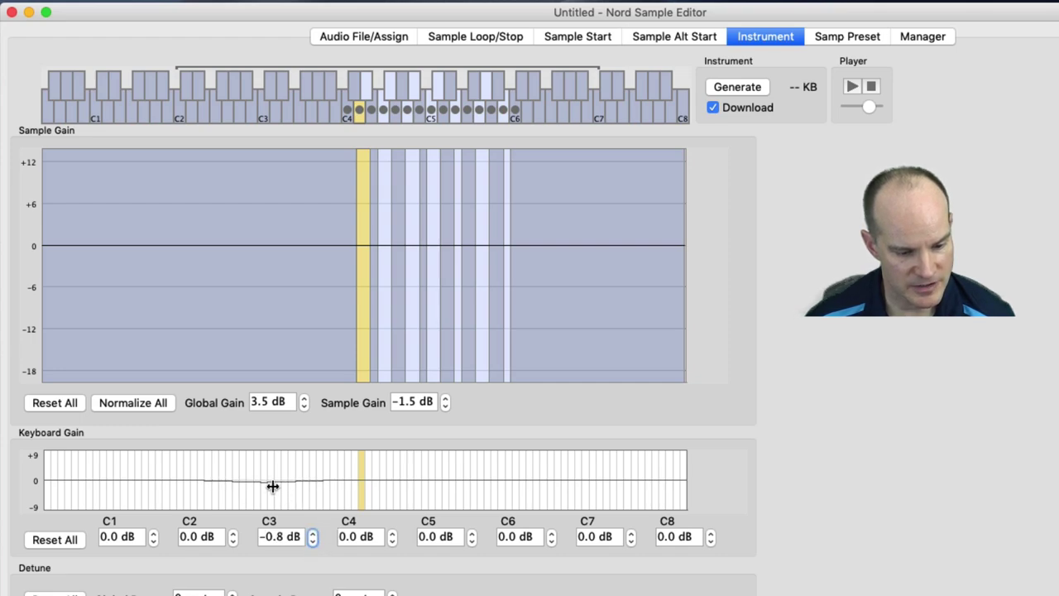
{"action": "left_click", "coordinate": [313, 541]}
{"action": "left_click", "coordinate": [313, 541]}
{"action": "left_click", "coordinate": [314, 542]}
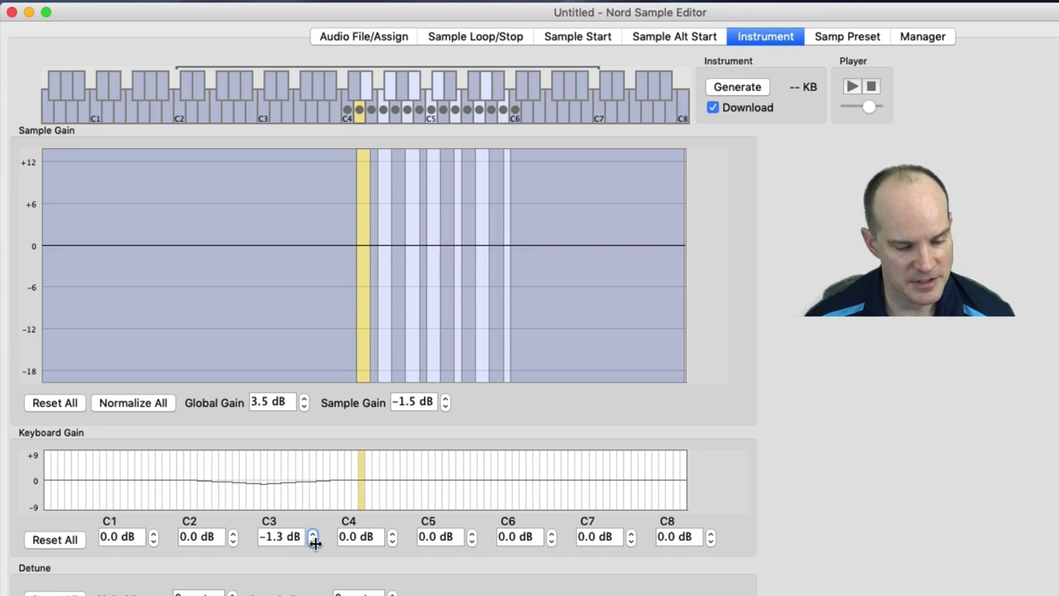
{"action": "left_click", "coordinate": [313, 541]}
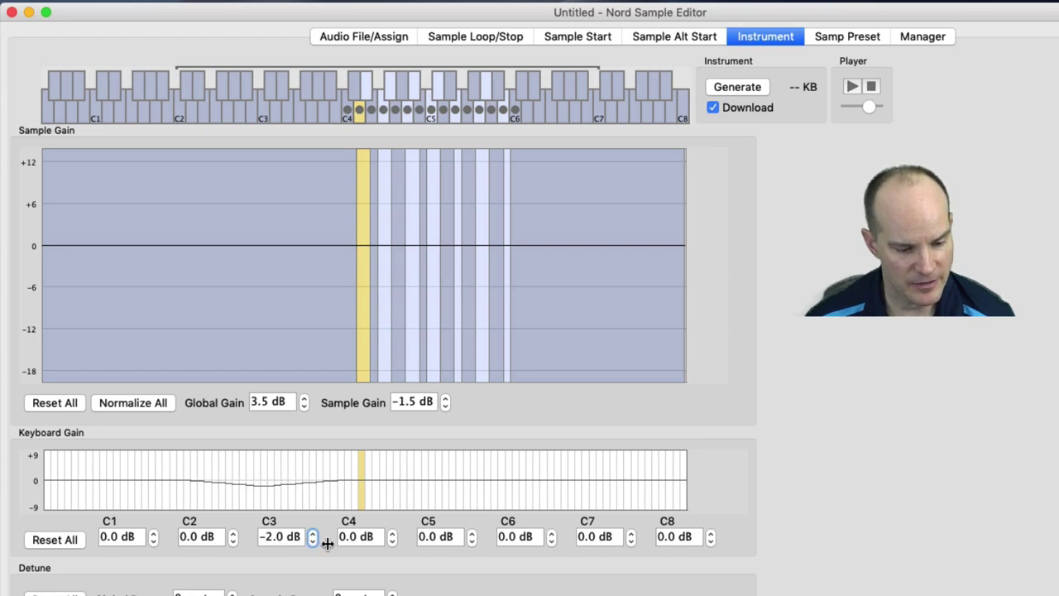
- Lower the keyboard gain at C4 to -0.9 dB
{"action": "left_click", "coordinate": [394, 541]}
{"action": "left_click", "coordinate": [393, 542]}
{"action": "left_click", "coordinate": [393, 541]}
{"action": "left_click", "coordinate": [393, 542]}
{"action": "left_click", "coordinate": [393, 541]}
{"action": "left_click", "coordinate": [393, 541]}
{"action": "left_click", "coordinate": [394, 541]}
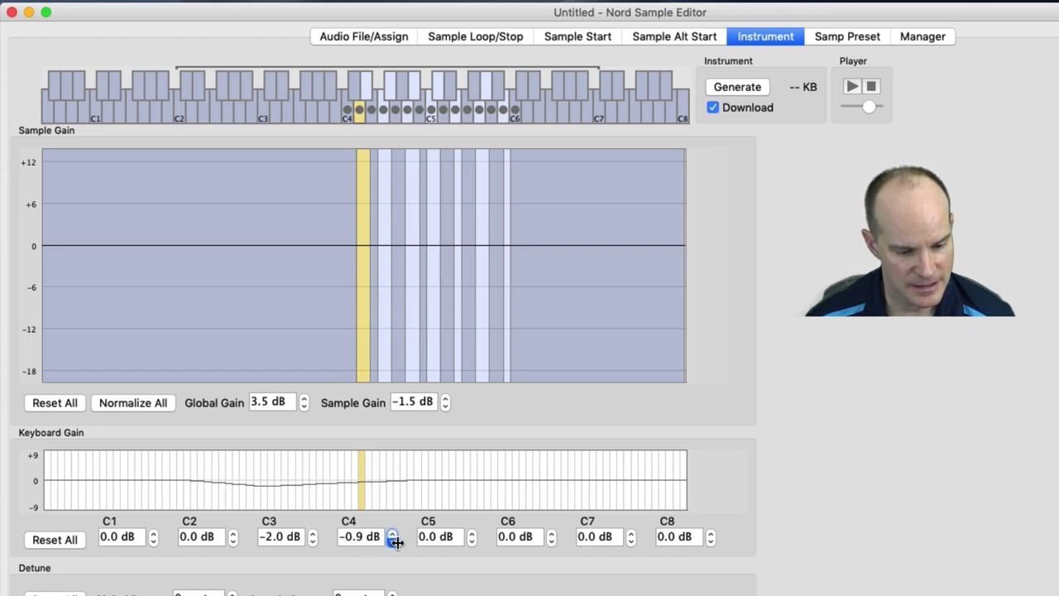
- Raise the keyboard gain at C6 to 1.1 dB
{"action": "left_click", "coordinate": [551, 533]}
{"action": "left_click", "coordinate": [550, 533]}
{"action": "double_click", "coordinate": [551, 534]}
{"action": "left_click", "coordinate": [551, 533]}
{"action": "double_click", "coordinate": [551, 533]}
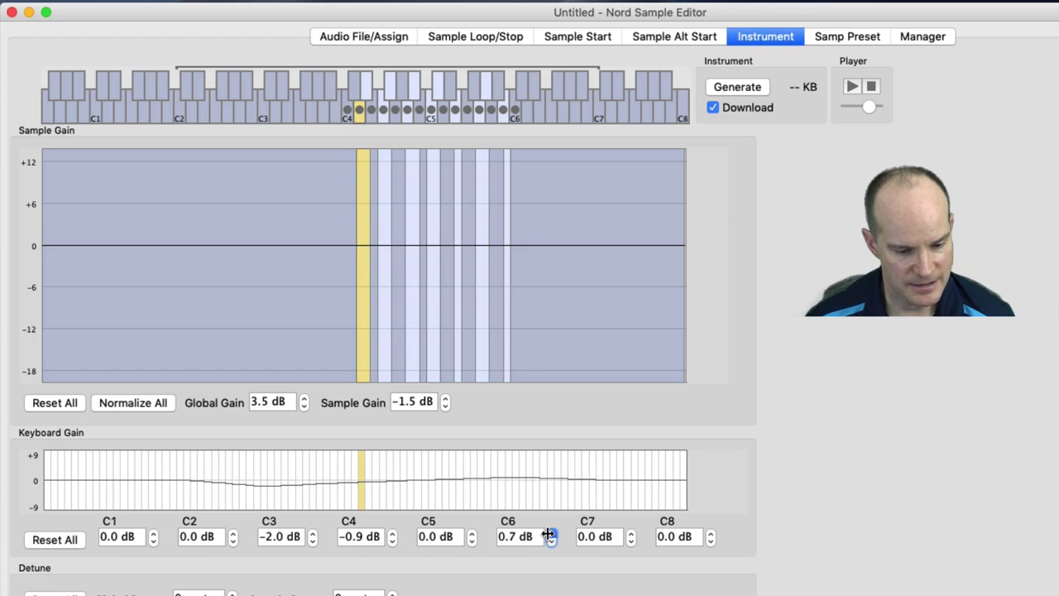
{"action": "left_click", "coordinate": [550, 533]}
{"action": "double_click", "coordinate": [550, 533]}
{"action": "left_click", "coordinate": [550, 533]}
- Raise the keyboard gain at C7 to 1.3 dB and reset all keyboard gain values
{"action": "double_click", "coordinate": [631, 533]}
{"action": "left_click", "coordinate": [631, 533]}
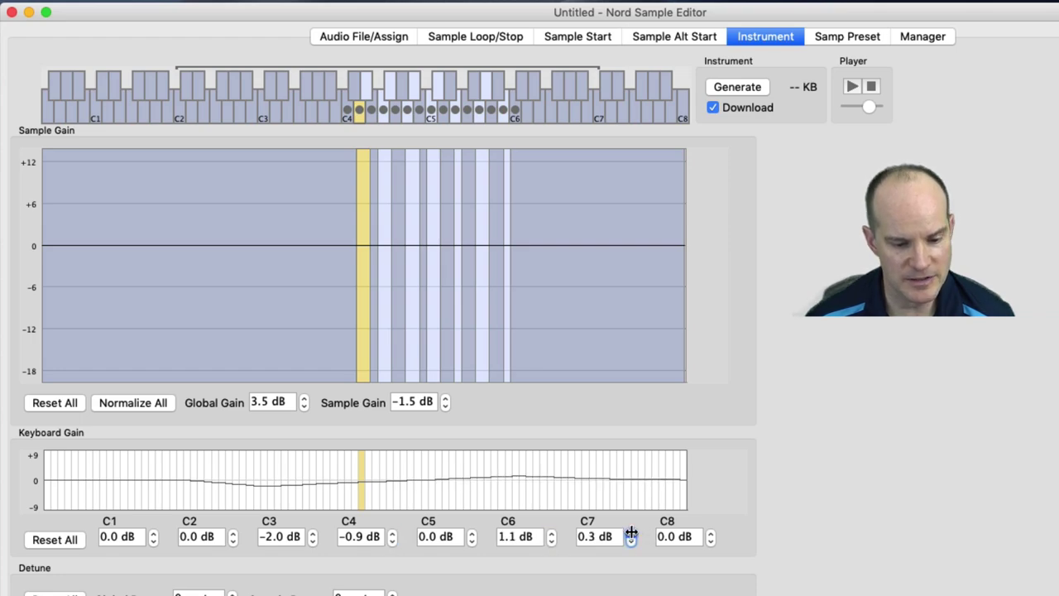
{"action": "double_click", "coordinate": [631, 533]}
{"action": "double_click", "coordinate": [630, 533]}
{"action": "left_click", "coordinate": [630, 533]}
{"action": "double_click", "coordinate": [631, 533]}
{"action": "double_click", "coordinate": [631, 533]}
{"action": "left_click", "coordinate": [630, 533]}
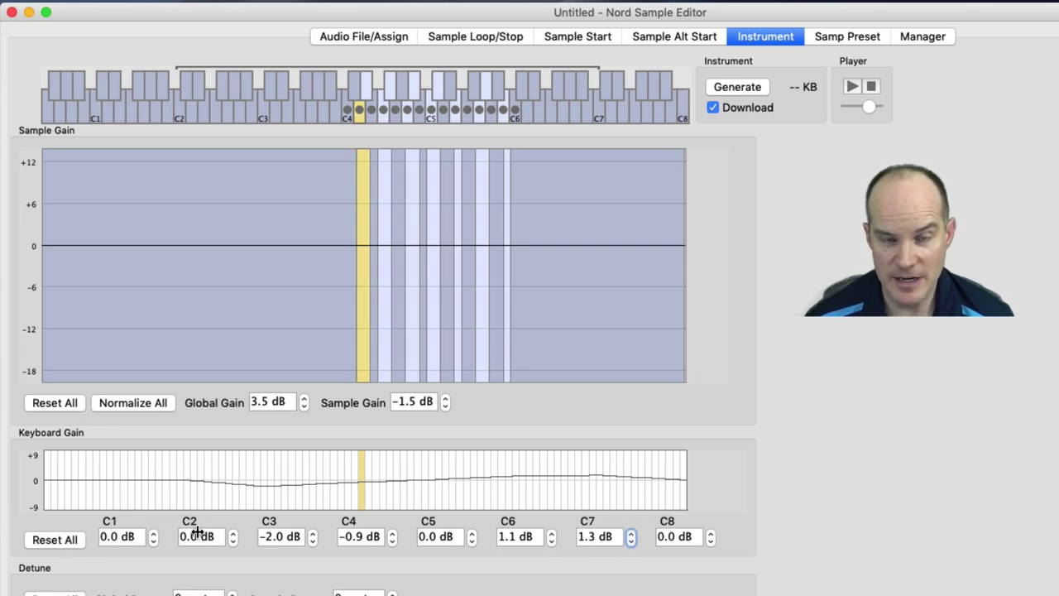
{"action": "left_click", "coordinate": [60, 539]}
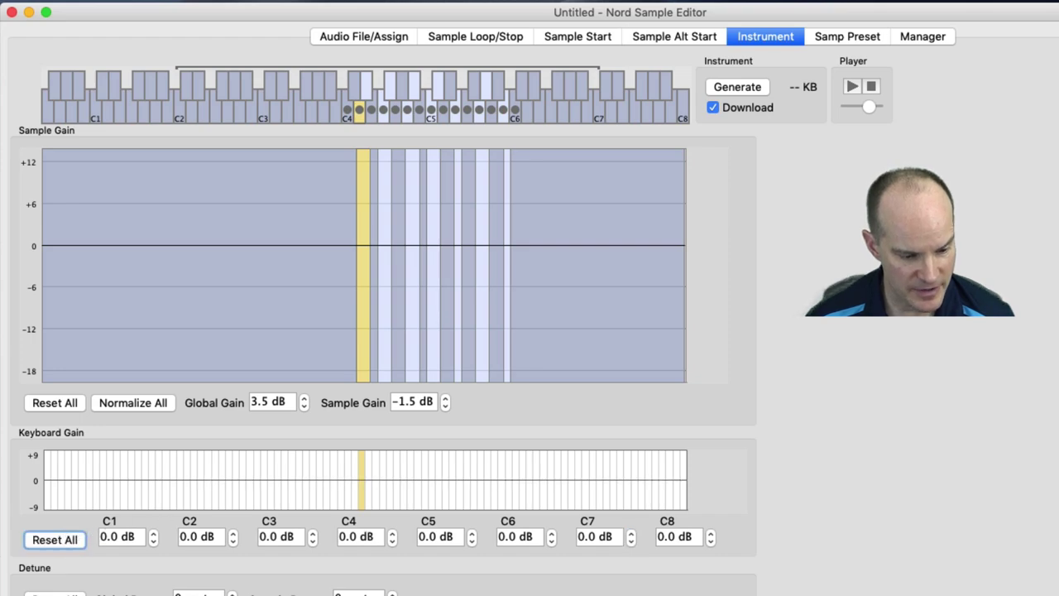
- Raise the global detune to 15 cents
{"action": "scroll", "coordinate": [128, 591], "scroll_direction": "down", "scroll_amount": 3}
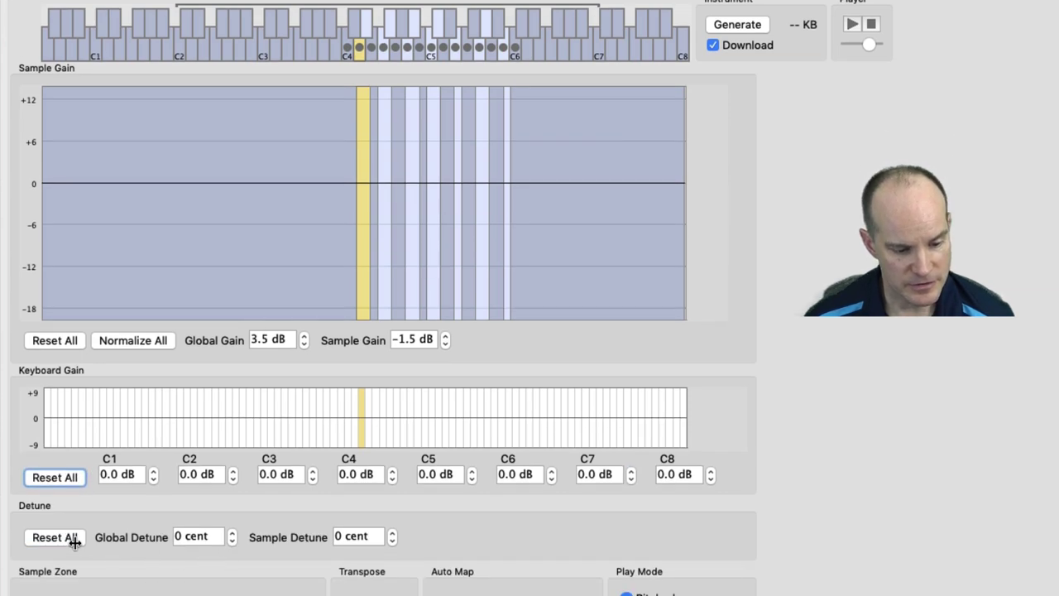
{"action": "left_click", "coordinate": [231, 533]}
{"action": "left_click", "coordinate": [231, 533]}
{"action": "left_click", "coordinate": [231, 533]}
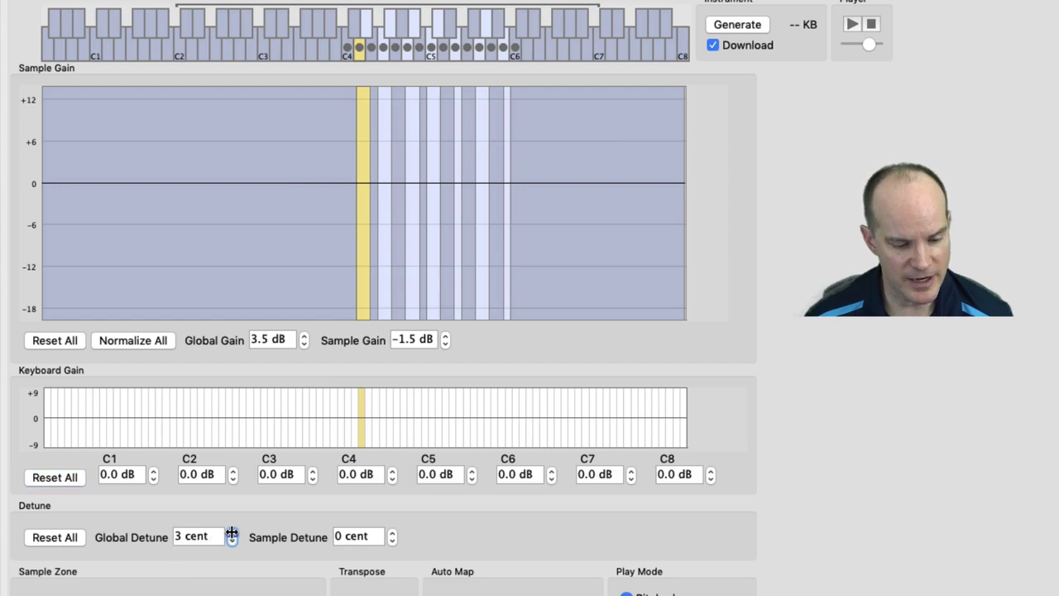
{"action": "triple_click", "coordinate": [232, 533]}
{"action": "double_click", "coordinate": [232, 533]}
{"action": "triple_click", "coordinate": [231, 533]}
{"action": "triple_click", "coordinate": [232, 533]}
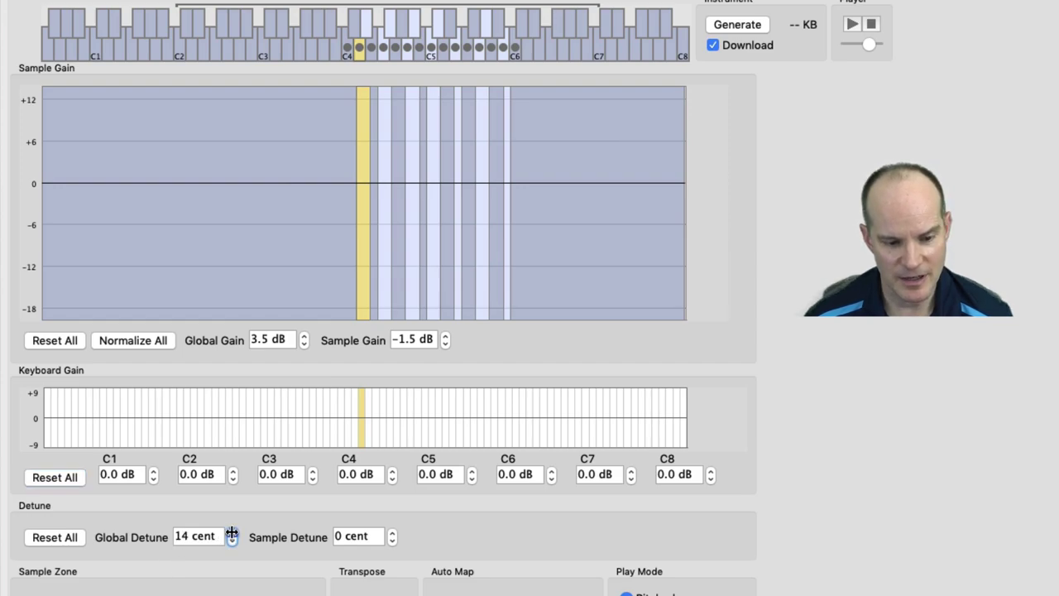
{"action": "left_click", "coordinate": [232, 533]}
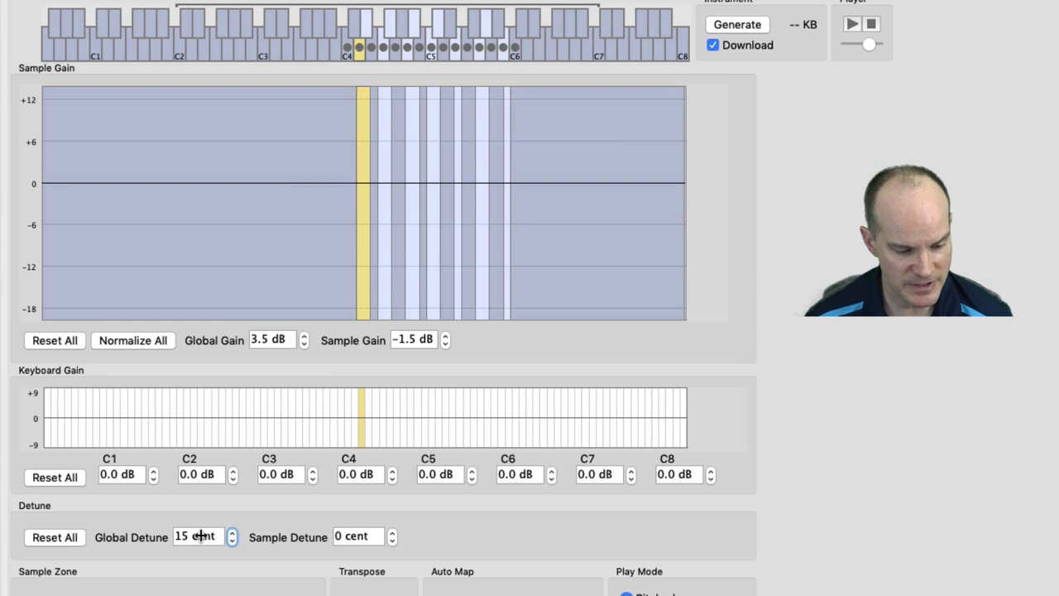
- Try to set the global detune back to 0 cents
{"action": "double_click", "coordinate": [207, 536]}
{"action": "double_click", "coordinate": [182, 536]}
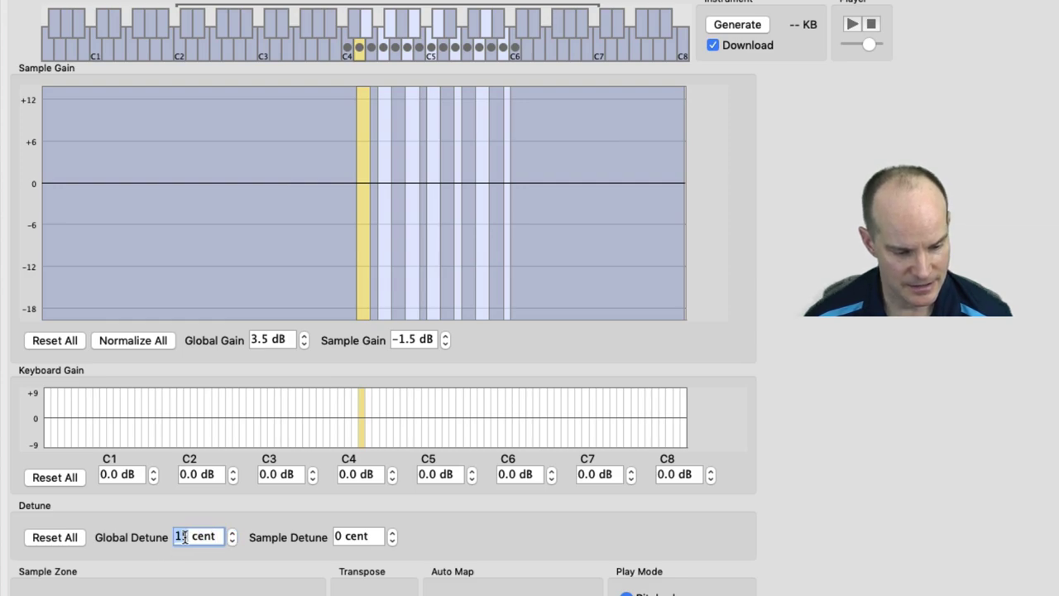
{"action": "triple_click", "coordinate": [184, 536]}
{"action": "type", "text": "0"}
{"action": "key", "text": "Tab"}
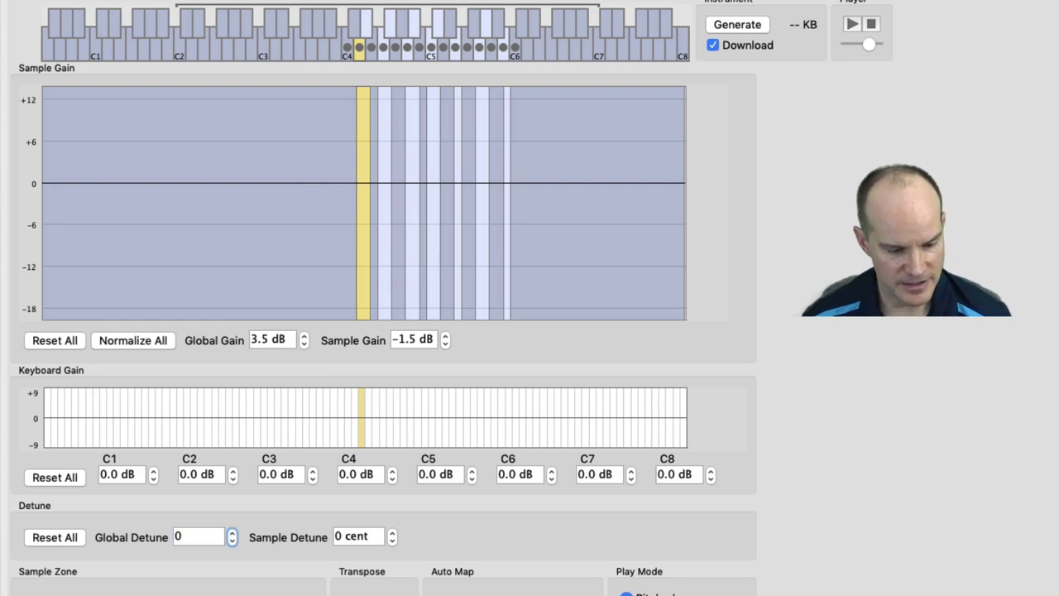
- Raise the sample detune of the F4 sample by a few cents
{"action": "left_click", "coordinate": [383, 292]}
{"action": "left_click", "coordinate": [393, 532]}
{"action": "left_click", "coordinate": [393, 532]}
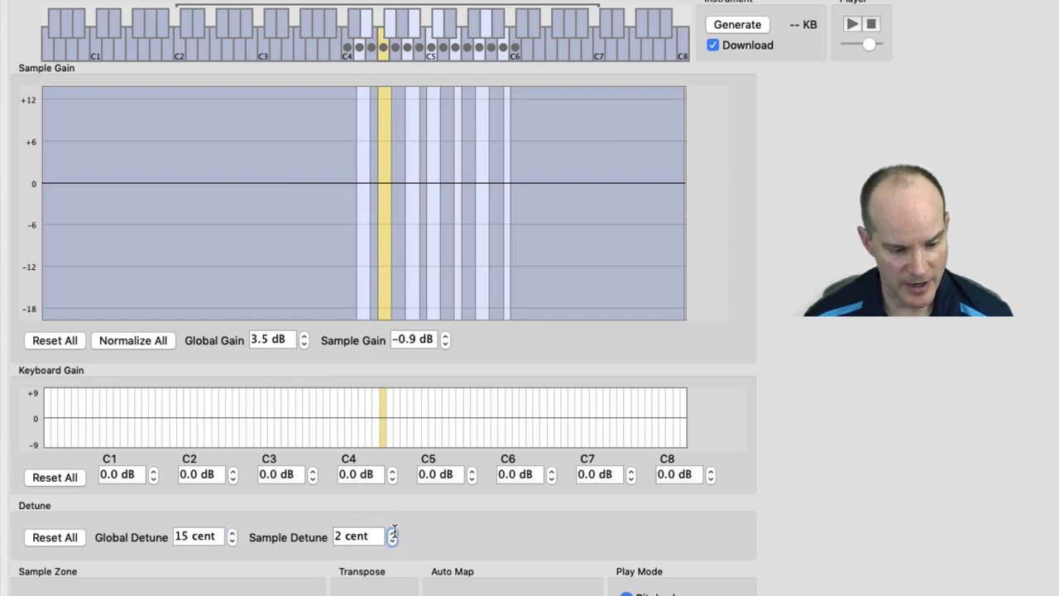
{"action": "left_click", "coordinate": [392, 532]}
{"action": "left_click", "coordinate": [392, 532]}
{"action": "left_click", "coordinate": [392, 532]}
- Lower the sample detune of the A4 sample to -4 cents and reset all detune values
{"action": "left_click", "coordinate": [409, 268]}
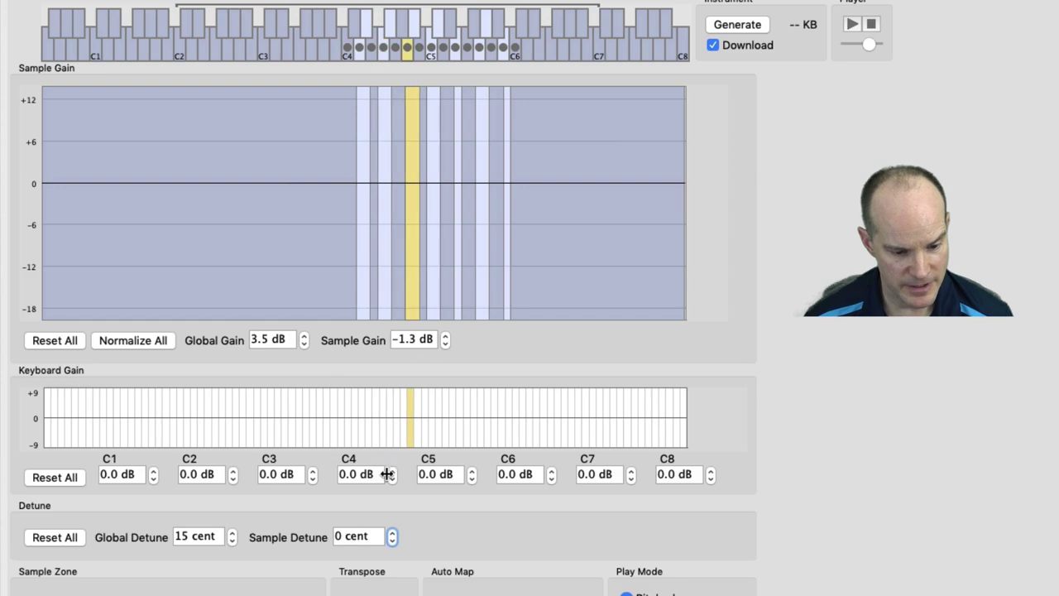
{"action": "left_click", "coordinate": [393, 540]}
{"action": "left_click", "coordinate": [392, 540]}
{"action": "left_click", "coordinate": [392, 541]}
{"action": "left_click", "coordinate": [392, 541]}
{"action": "left_click", "coordinate": [393, 541]}
{"action": "left_click", "coordinate": [393, 540]}
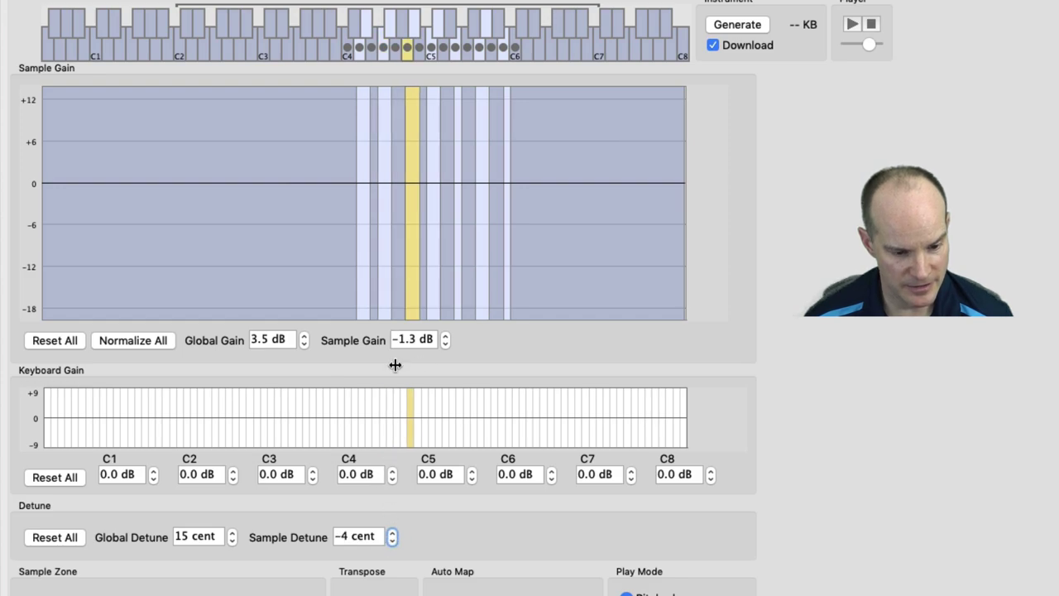
{"action": "left_click", "coordinate": [381, 282]}
{"action": "left_click", "coordinate": [35, 538]}
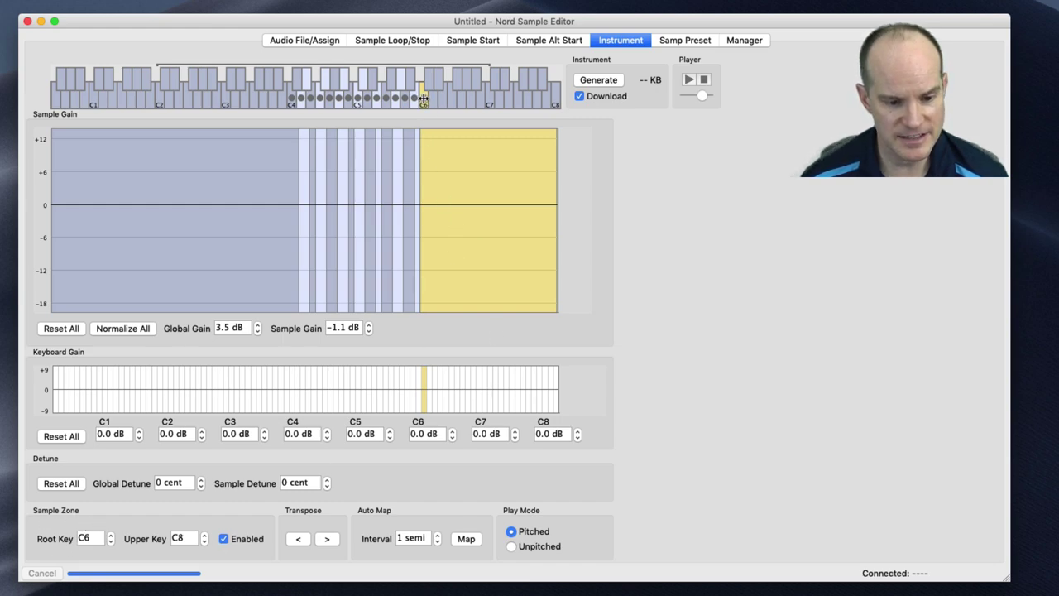
- Set the upper key of the C6 sample zone to C7
{"action": "double_click", "coordinate": [189, 540]}
{"action": "type", "text": "C7"}
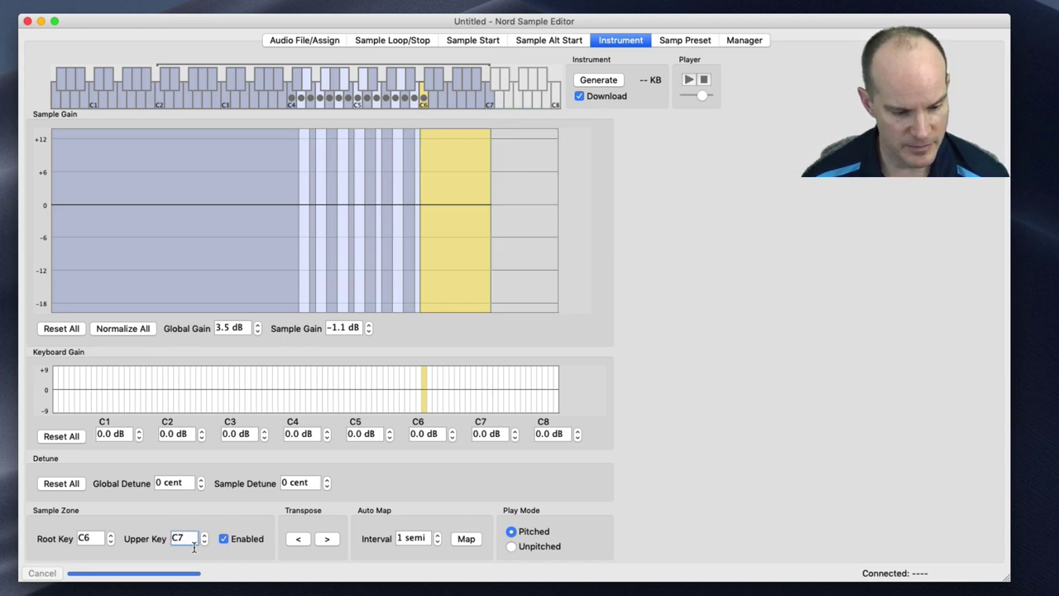
{"action": "key", "text": "Tab"}
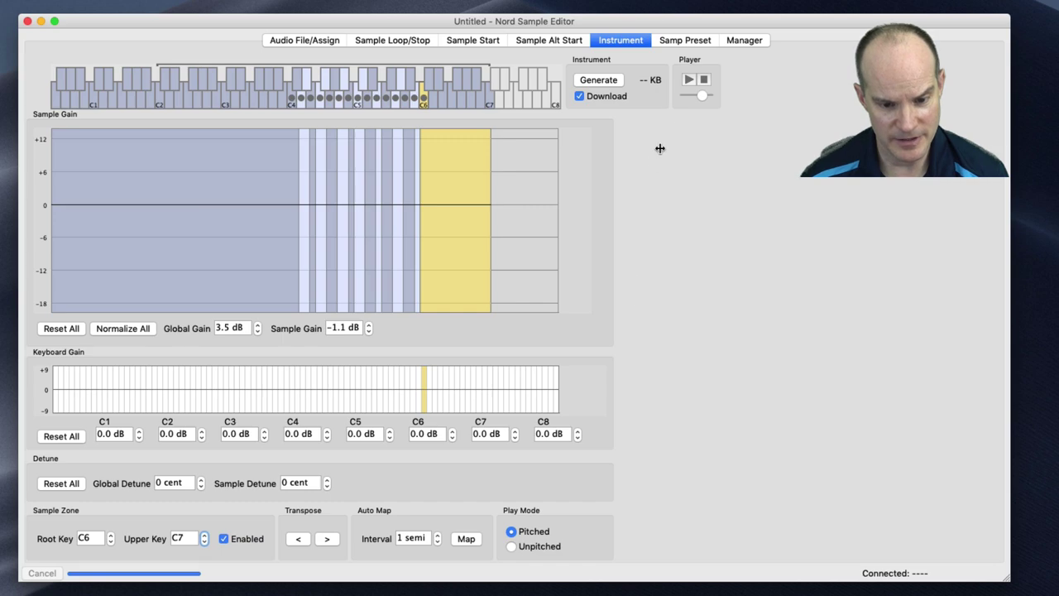
- Set the preset's keyboard controlled envelope to a Long decay time and a Medium 2 release time
{"action": "left_click", "coordinate": [679, 43]}
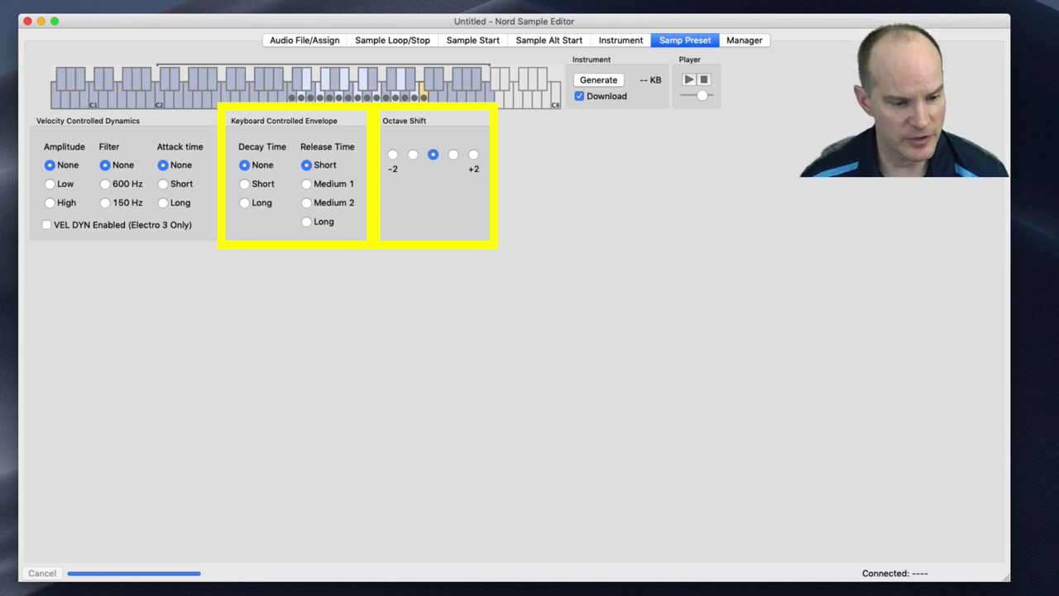
{"action": "left_click", "coordinate": [242, 186]}
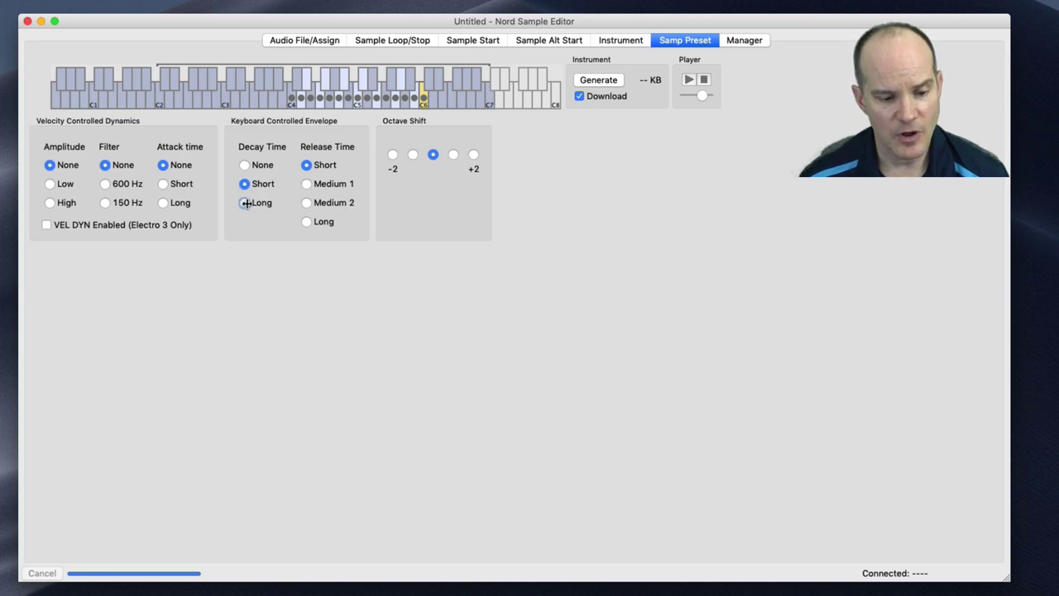
{"action": "left_click", "coordinate": [244, 203]}
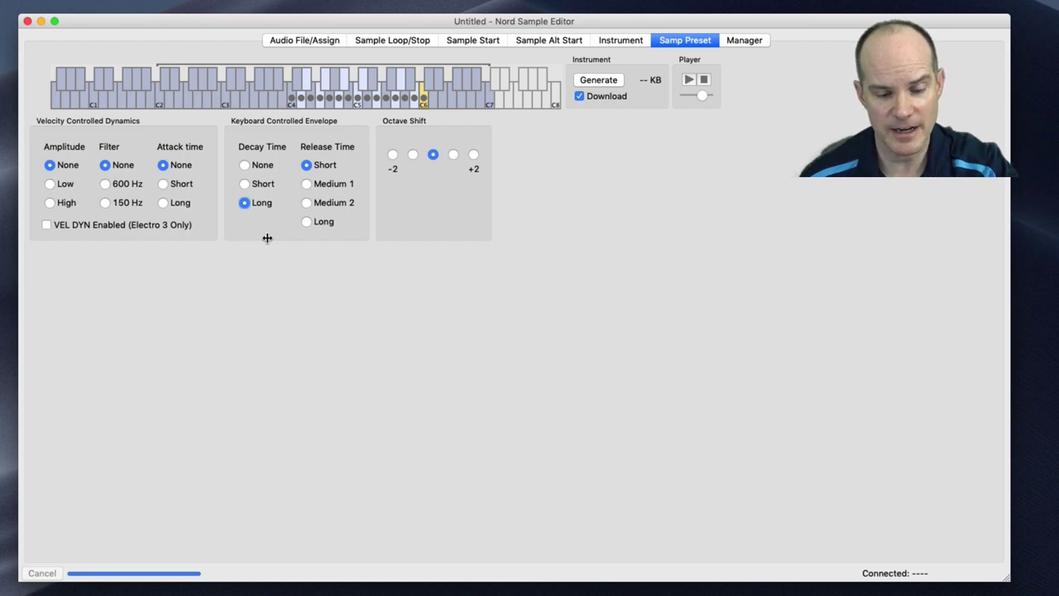
{"action": "left_click", "coordinate": [245, 166]}
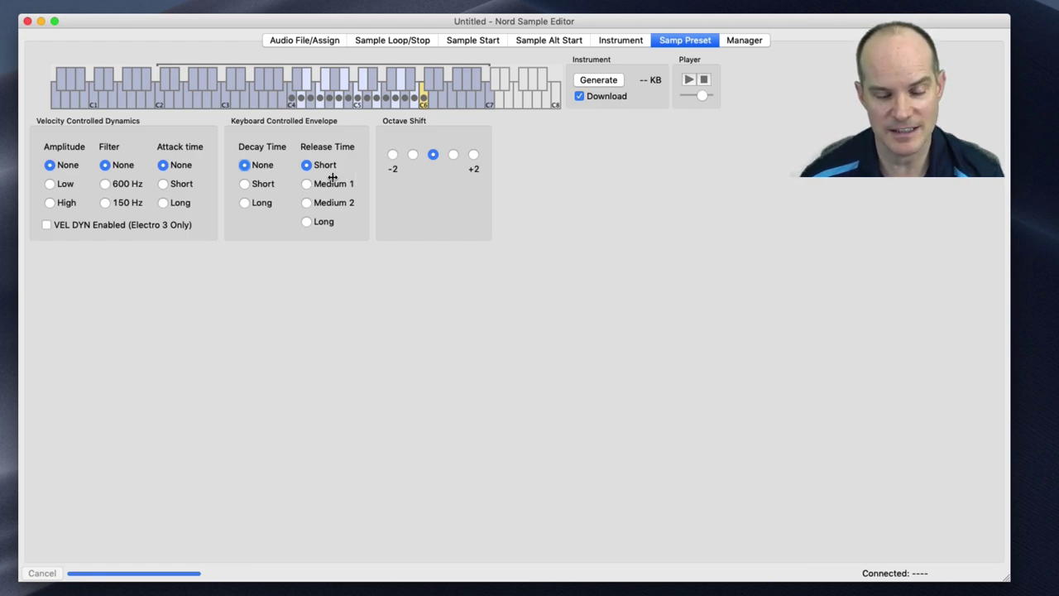
{"action": "left_click", "coordinate": [244, 202]}
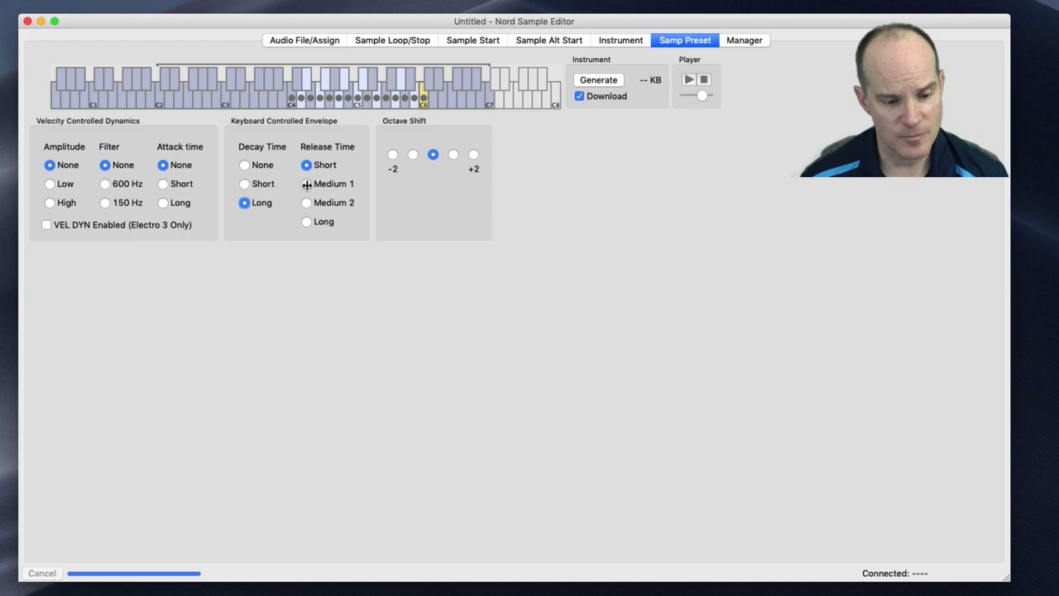
{"action": "left_click", "coordinate": [306, 184]}
{"action": "left_click", "coordinate": [306, 202]}
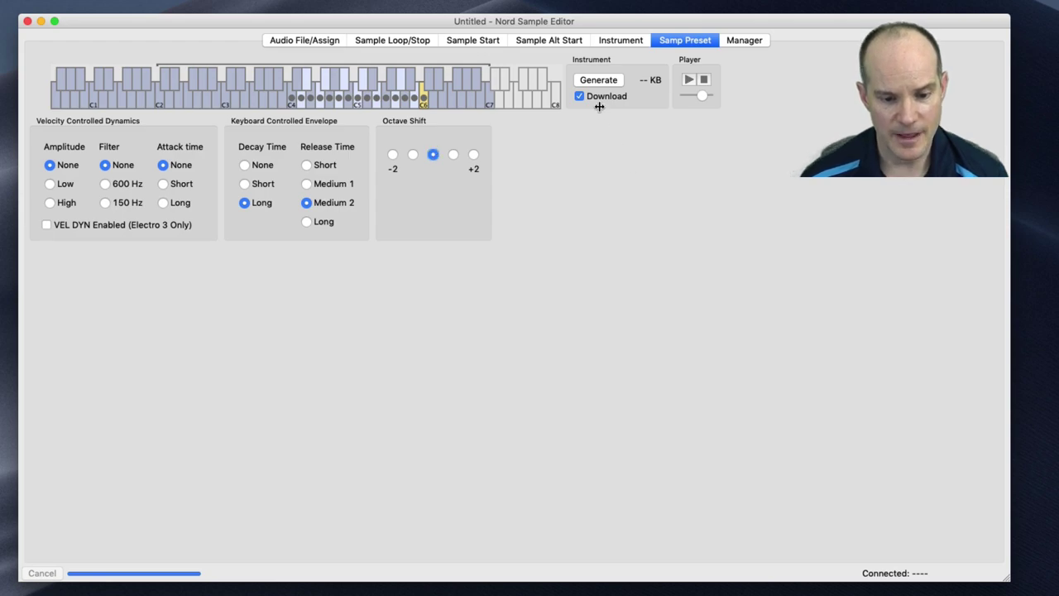
- Look through the editor's pages to check where the instrument generation controls are offered
{"action": "left_click", "coordinate": [637, 42]}
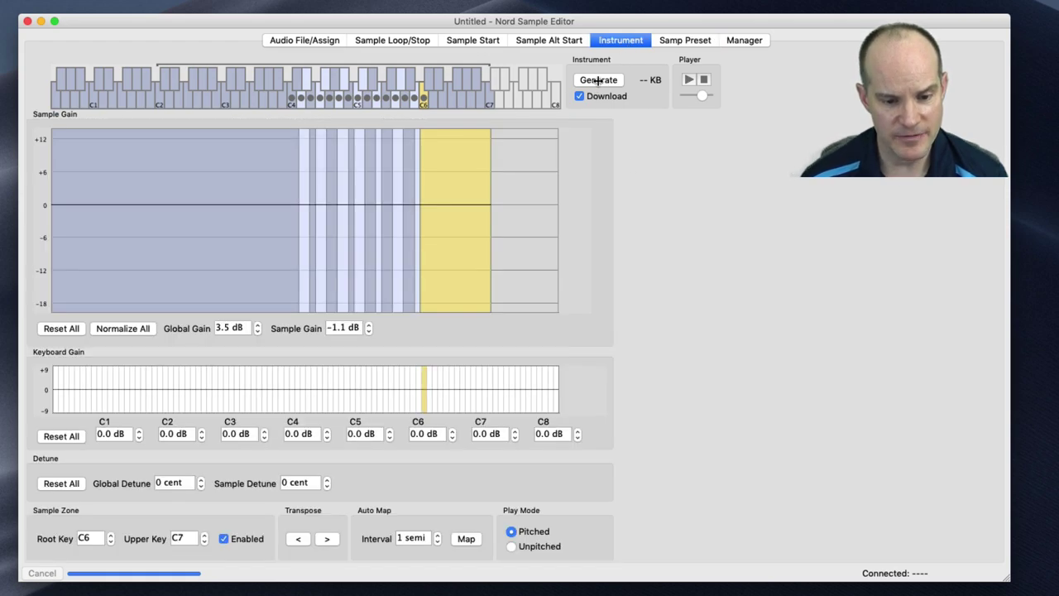
{"action": "left_click", "coordinate": [525, 44]}
{"action": "left_click", "coordinate": [489, 41]}
{"action": "left_click", "coordinate": [410, 45]}
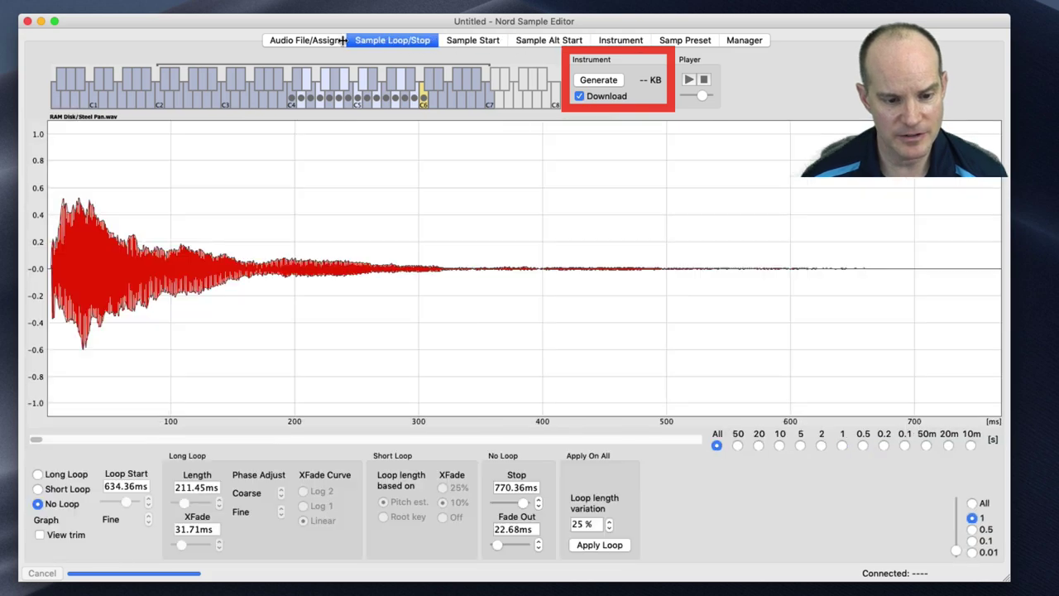
{"action": "left_click", "coordinate": [307, 40]}
{"action": "left_click", "coordinate": [571, 40]}
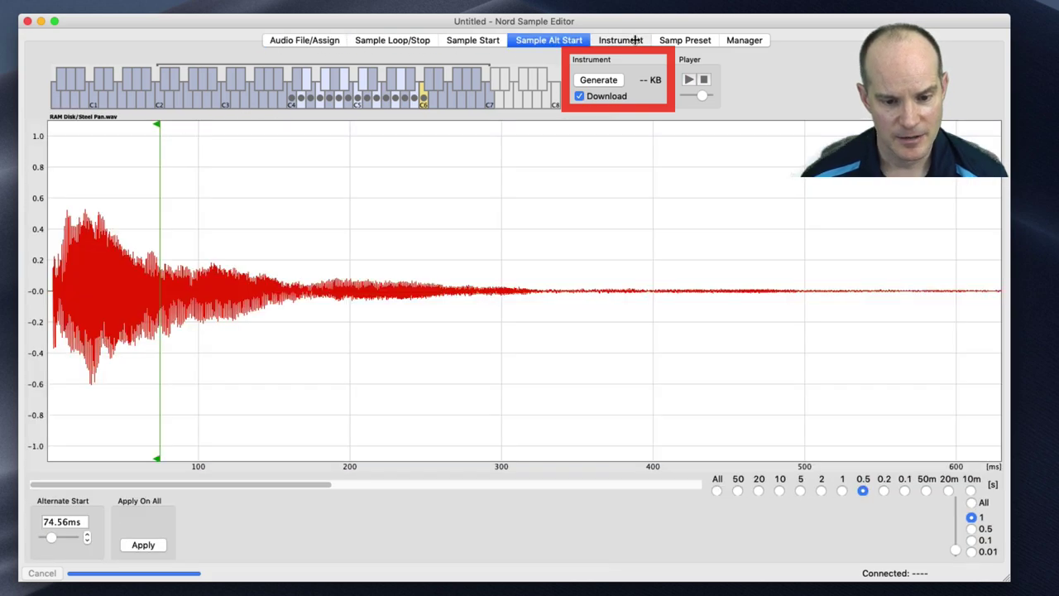
{"action": "left_click", "coordinate": [622, 40]}
{"action": "left_click", "coordinate": [683, 43]}
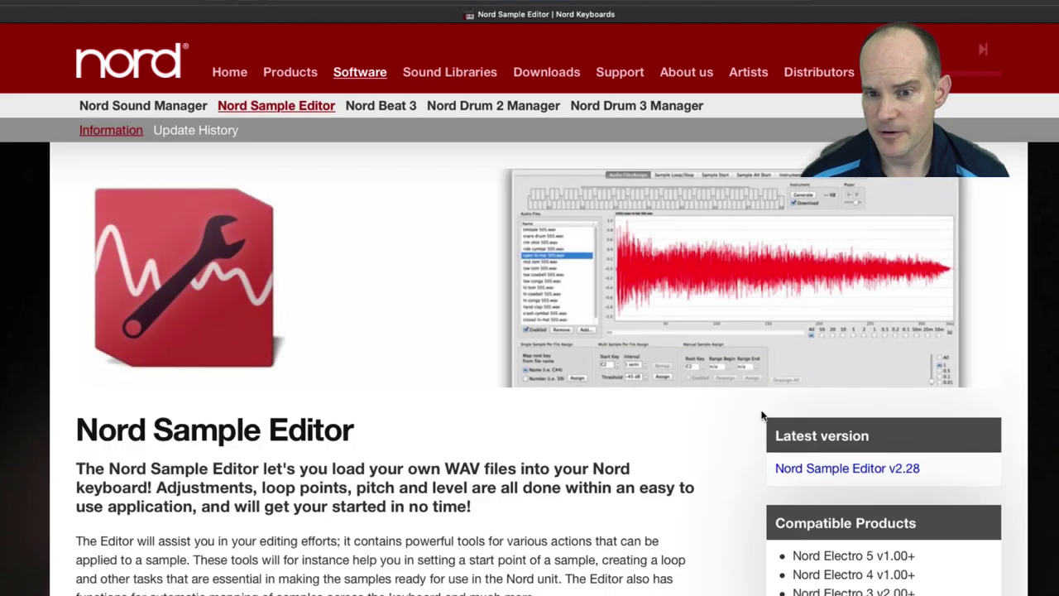
- Switch to the Nord website and download Nord Sample Editor v2.28
{"action": "left_click", "coordinate": [857, 470]}
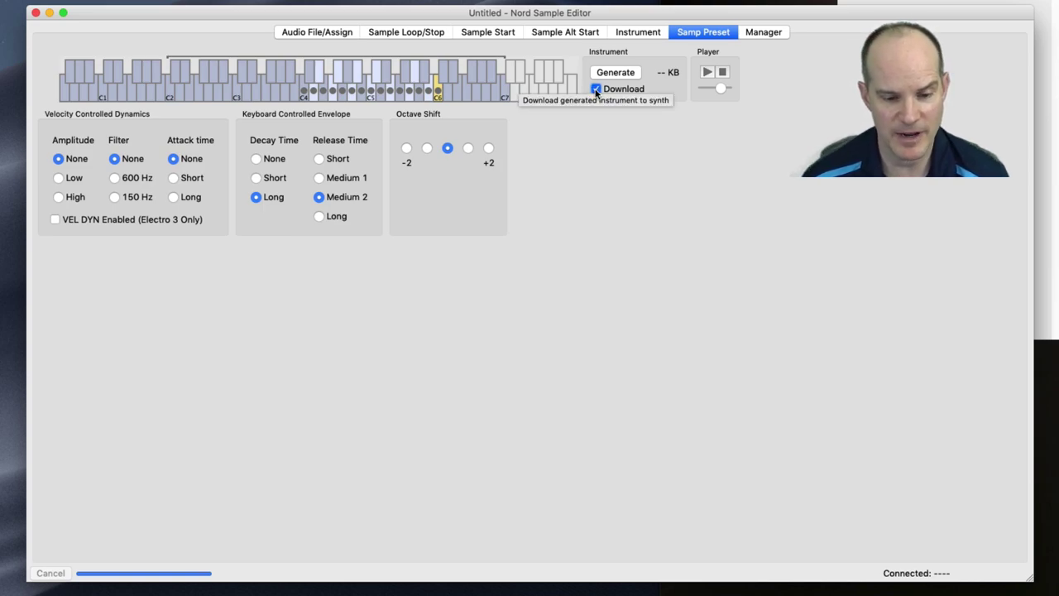
- Generate the instrument with downloading to the synth enabled
{"action": "left_click", "coordinate": [596, 89]}
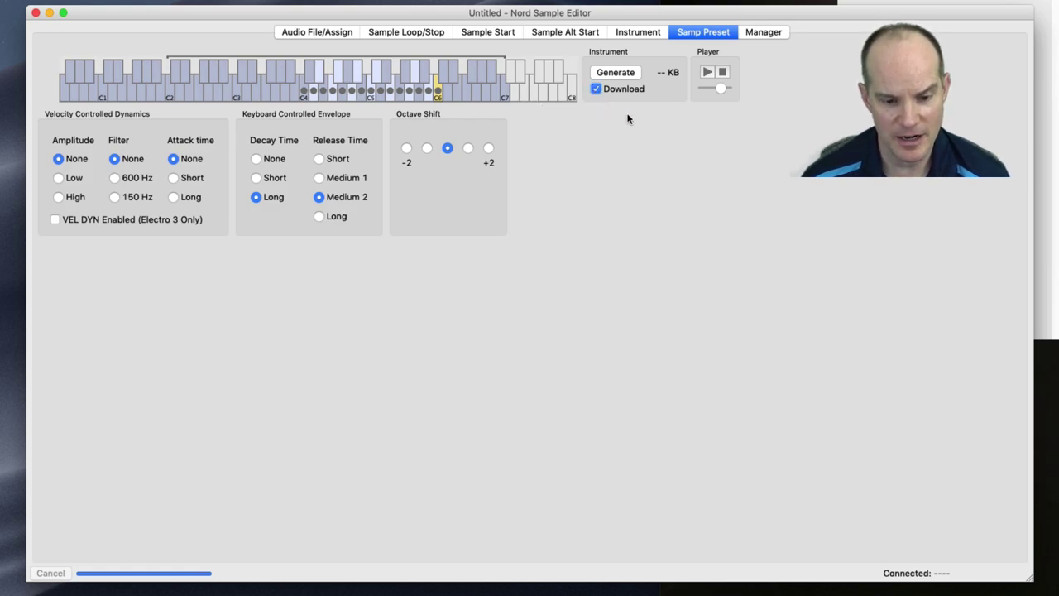
{"action": "left_click", "coordinate": [626, 77]}
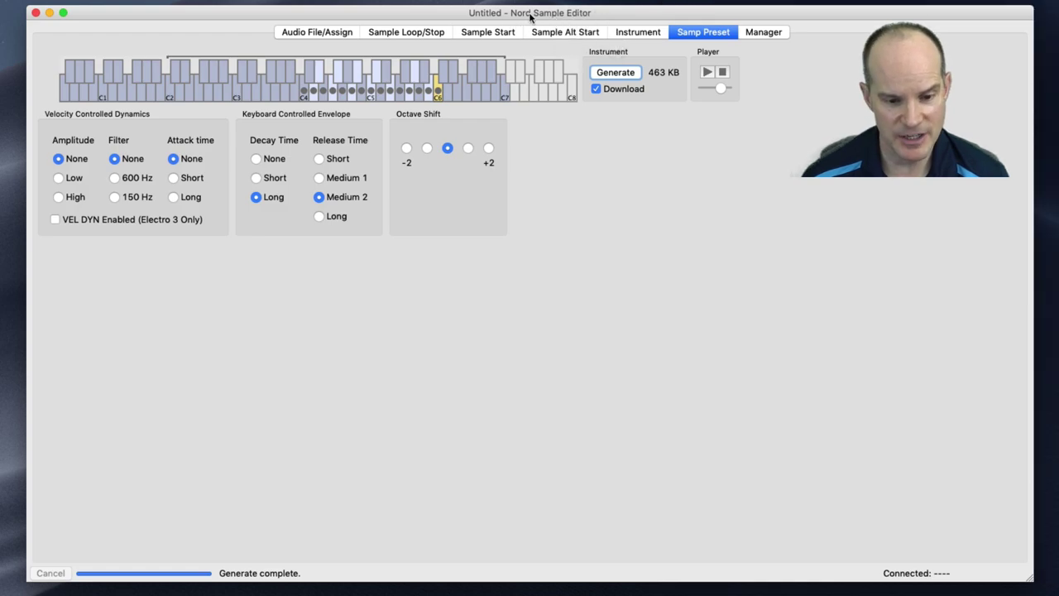
{"action": "left_click", "coordinate": [642, 173]}
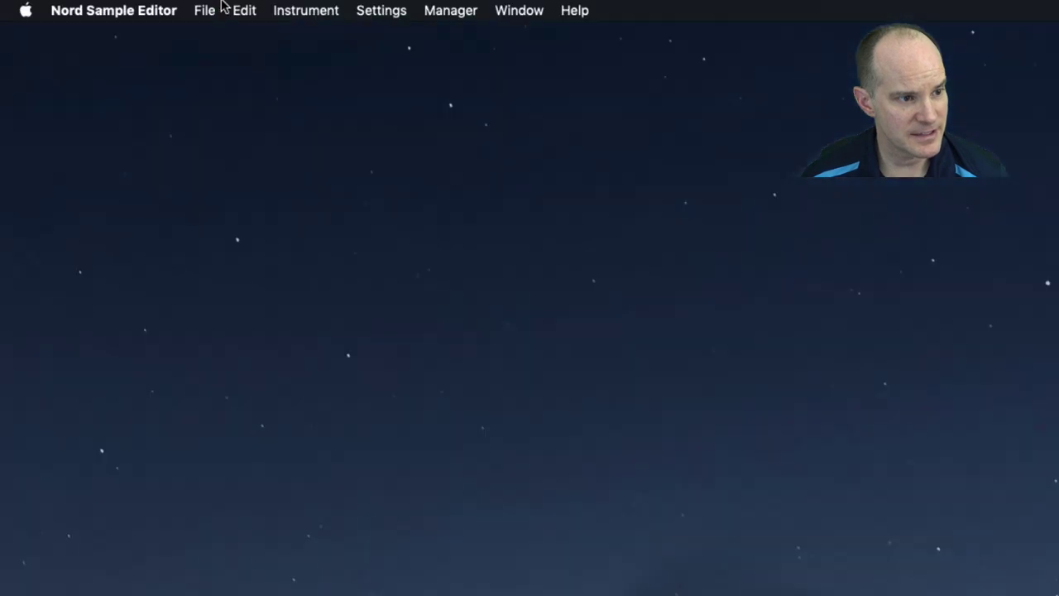
- Save the project to the Desktop as a Nord Sample Project file named Nord Steel Drum
{"action": "left_click", "coordinate": [207, 9]}
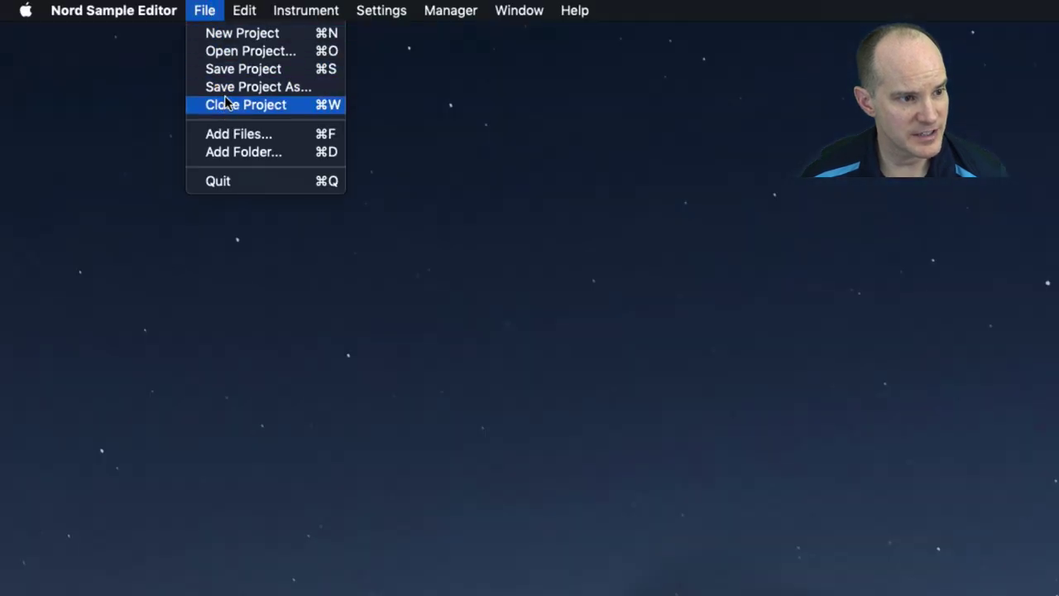
{"action": "left_click", "coordinate": [236, 69]}
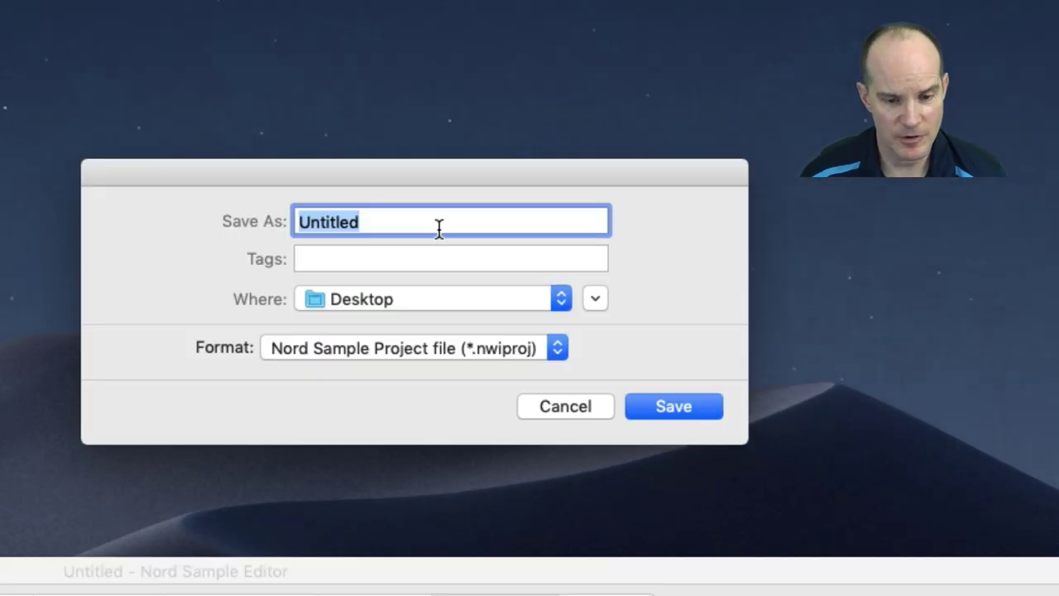
{"action": "type", "text": "Nord "}
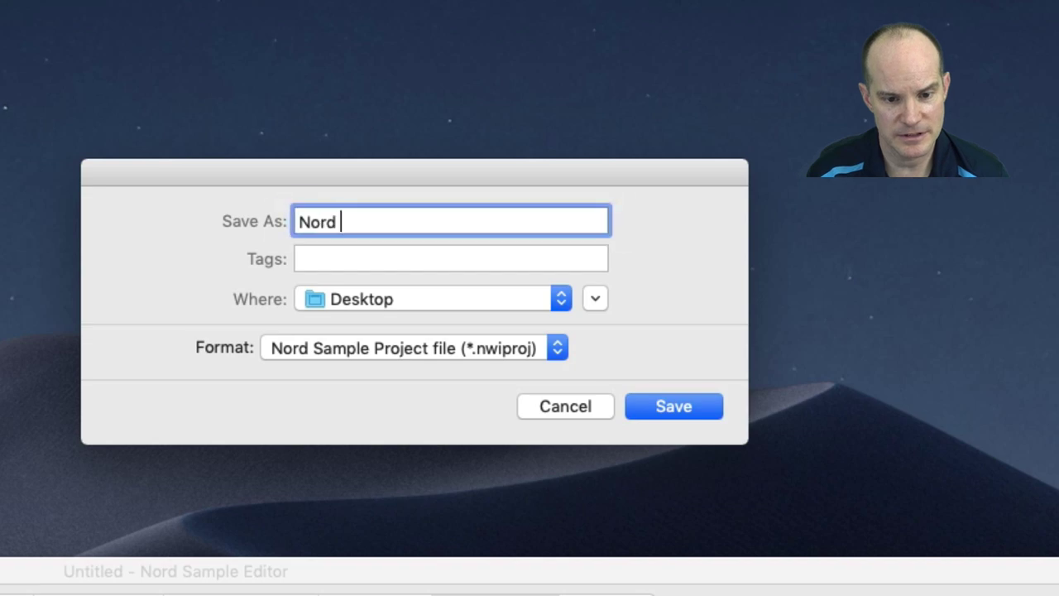
{"action": "type", "text": "Steel Drum"}
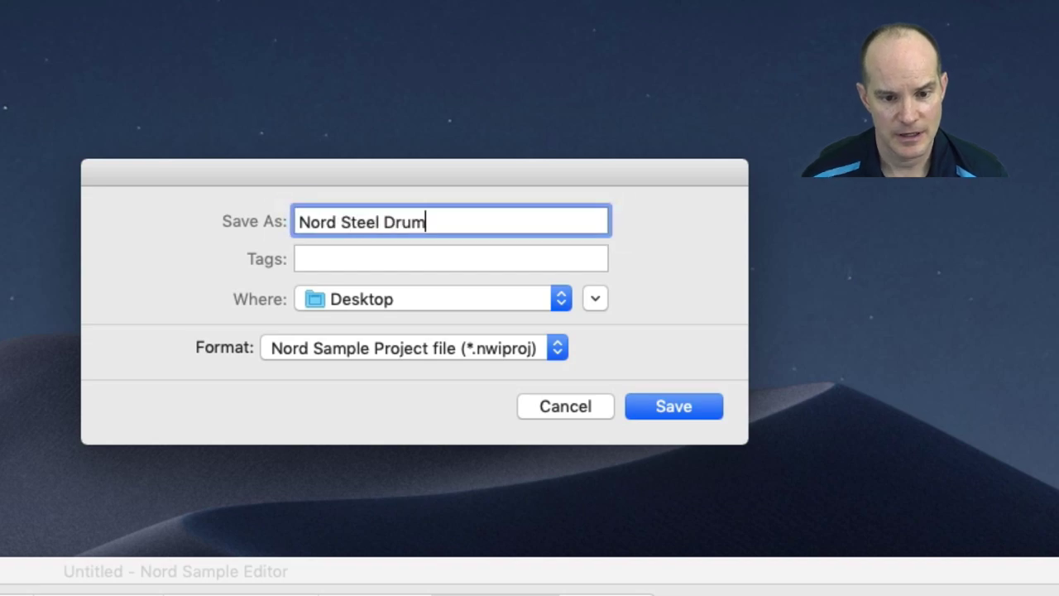
{"action": "left_click", "coordinate": [683, 399]}
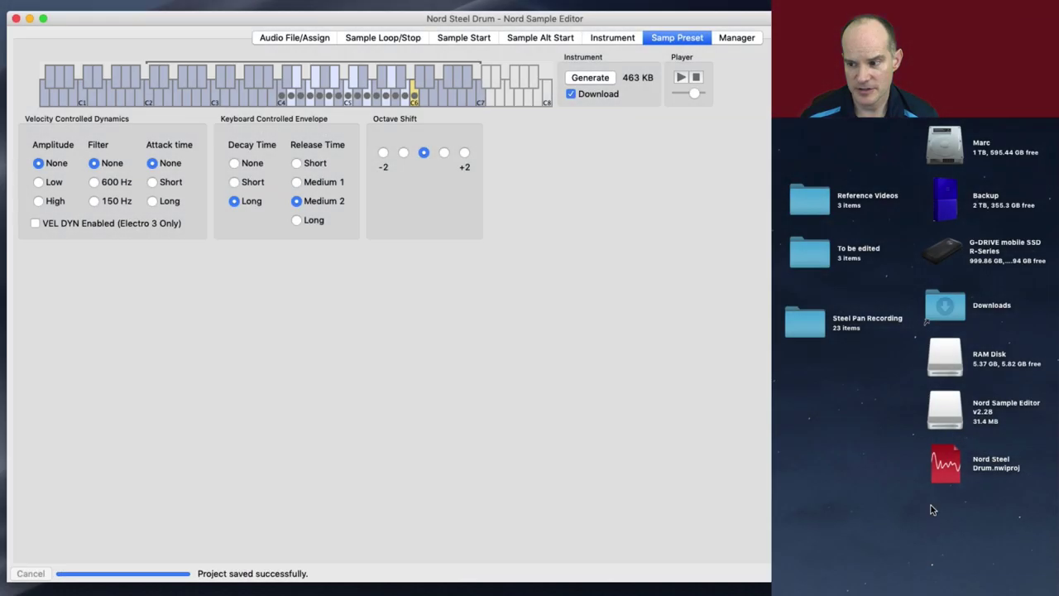
- Generate the Nord Steel Drum sample instrument file from the saved project
{"action": "left_click", "coordinate": [682, 191]}
{"action": "left_click", "coordinate": [587, 78]}
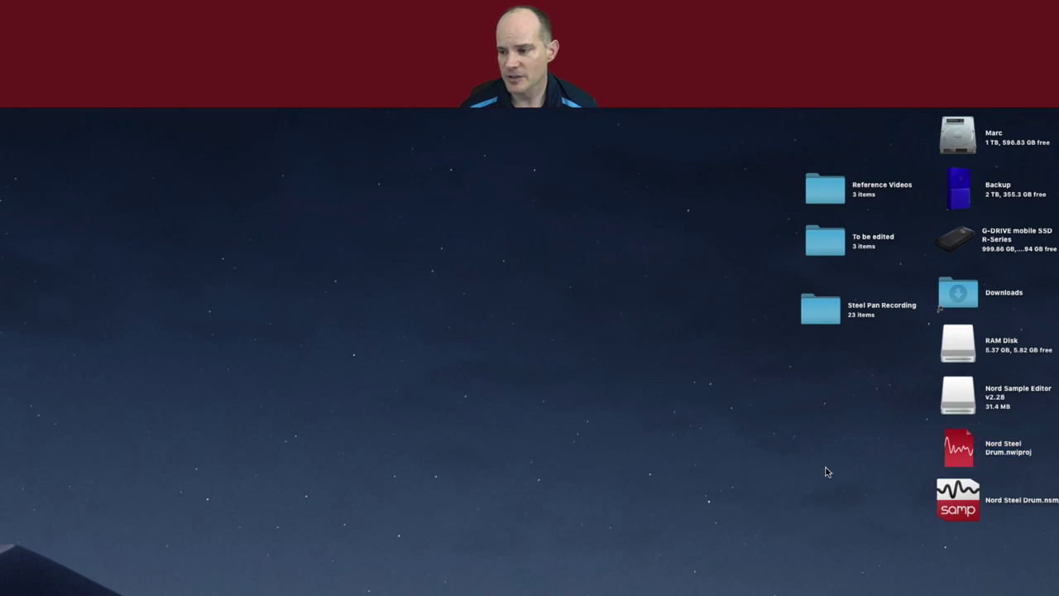
- Locate the Nord Steel Drum project file and the generated sample file on the desktop
{"action": "left_click", "coordinate": [998, 451]}
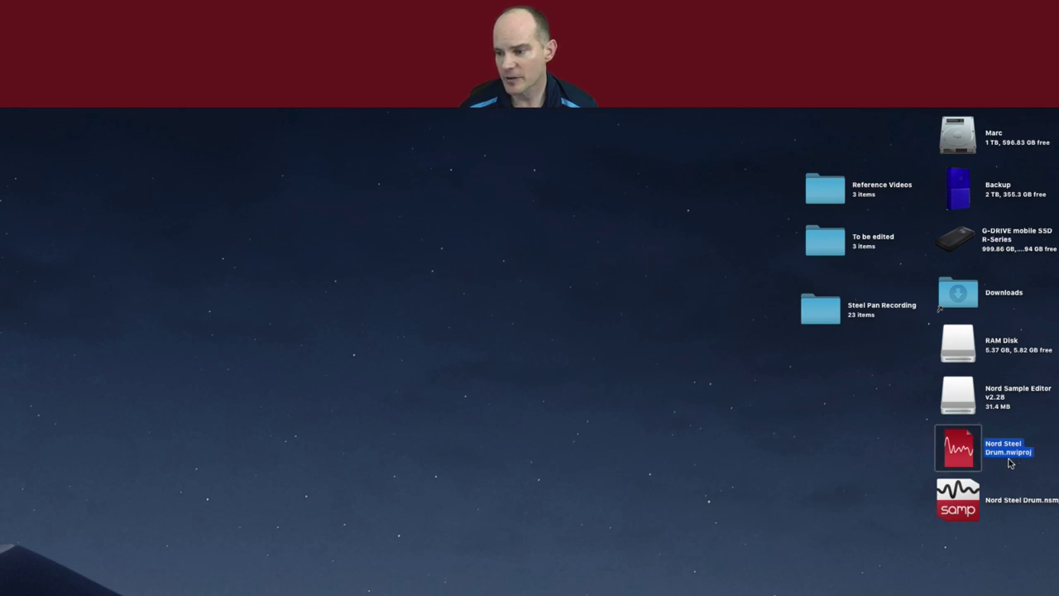
{"action": "left_click", "coordinate": [964, 507]}
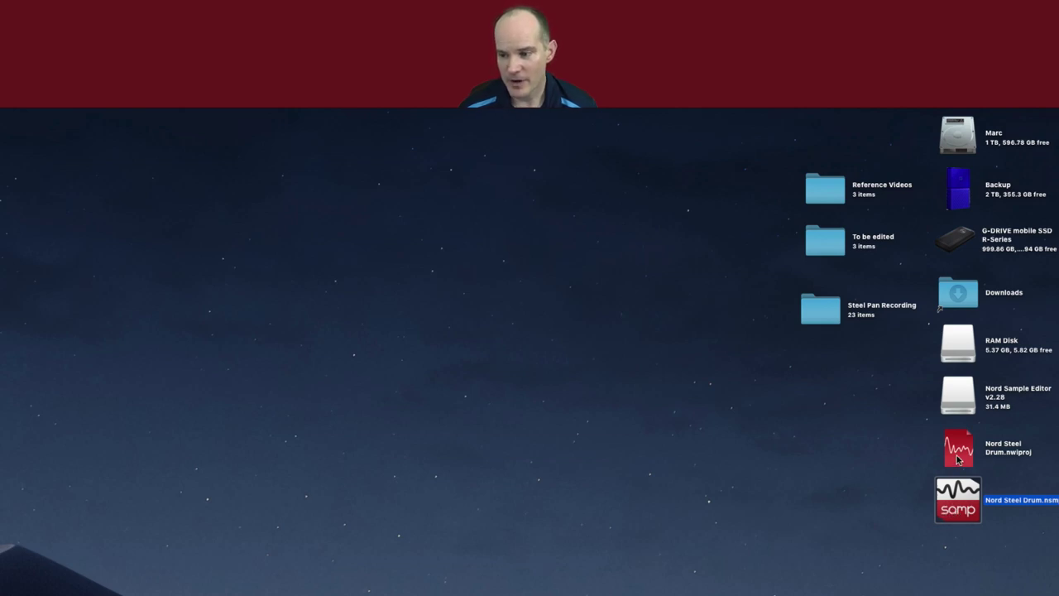
{"action": "left_click", "coordinate": [715, 463]}
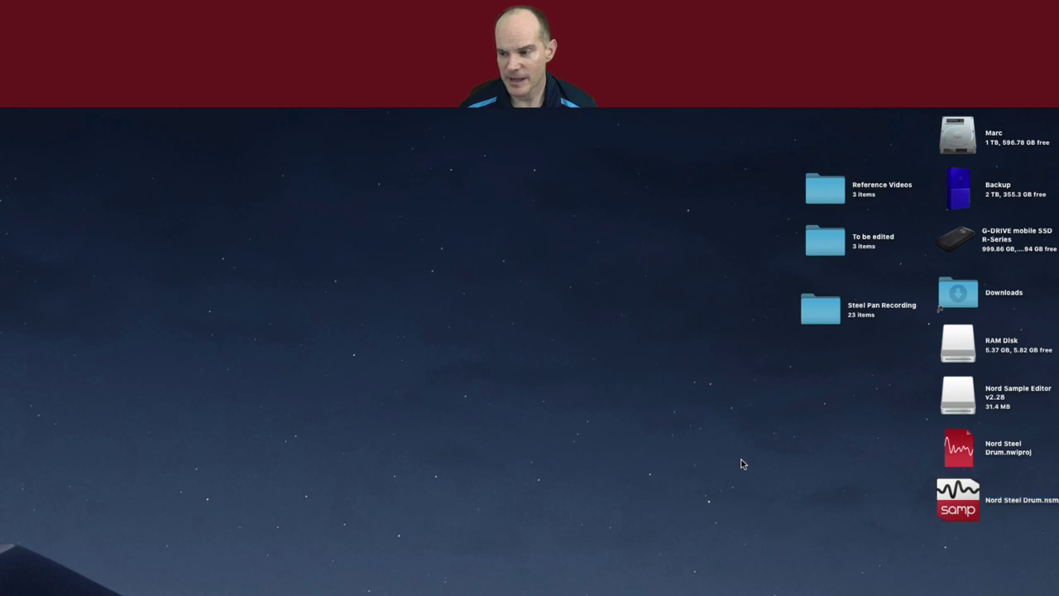
- Copy Steel Pan.wav from the RAM Disk to the desktop, then delete the original from the RAM Disk
{"action": "double_click", "coordinate": [969, 338]}
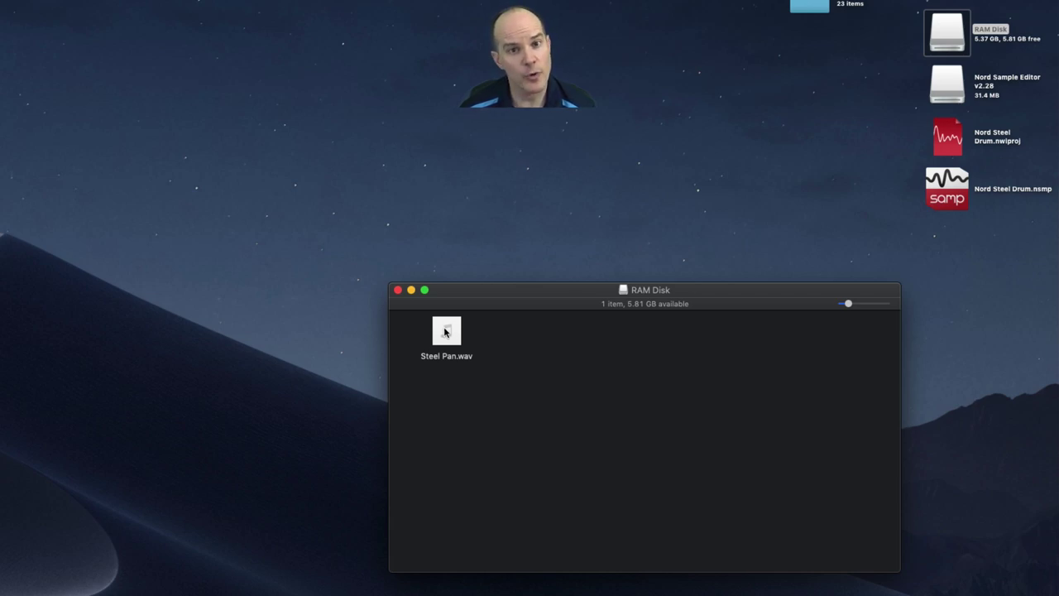
{"action": "mouse_move", "coordinate": [444, 332]}
{"action": "left_mouse_down"}
{"action": "mouse_move", "coordinate": [806, 168]}
{"action": "mouse_move", "coordinate": [488, 347]}
{"action": "mouse_move", "coordinate": [452, 348]}
{"action": "left_mouse_up"}
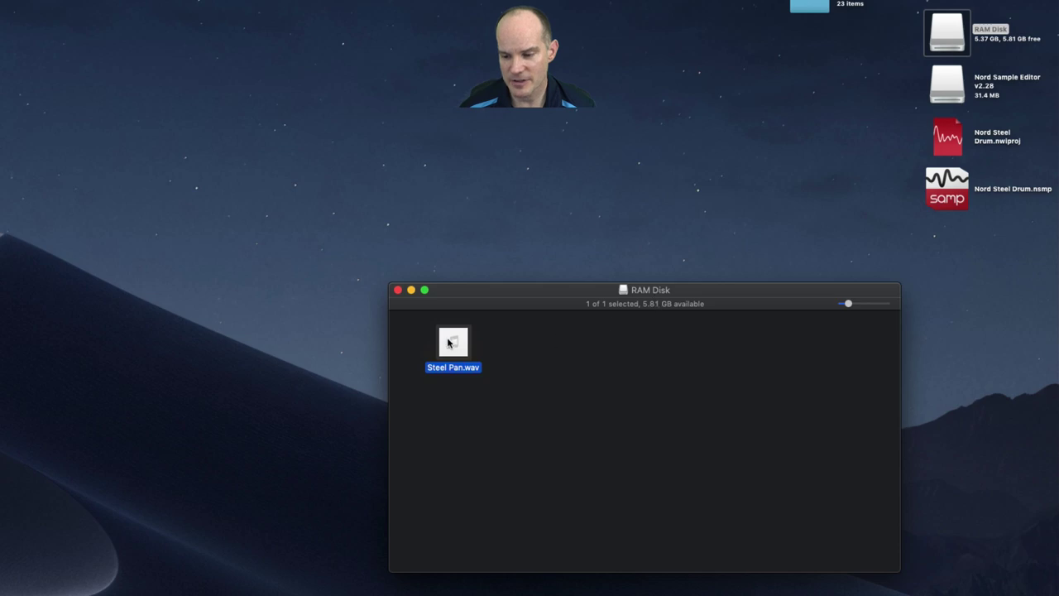
{"action": "left_click_drag", "start_coordinate": [467, 345], "coordinate": [899, 138]}
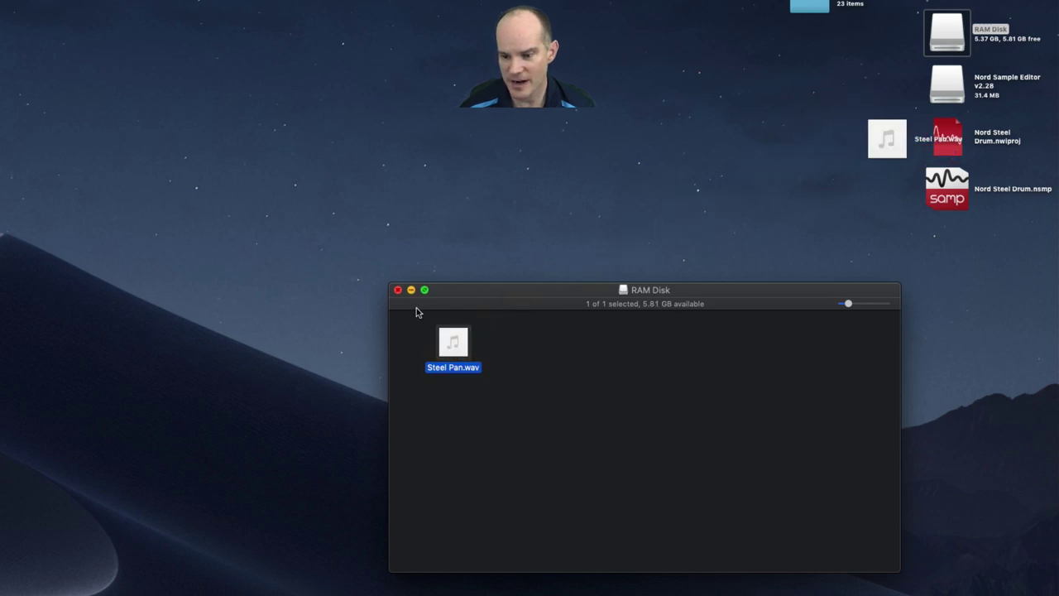
{"action": "key", "text": "super+BackSpace"}
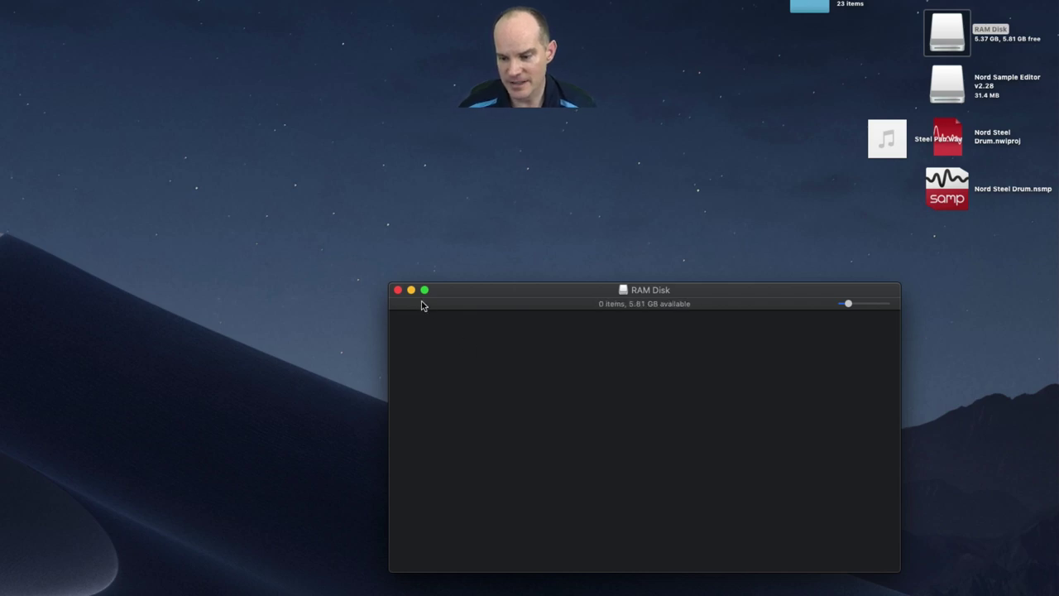
{"action": "left_click", "coordinate": [398, 289]}
{"action": "left_click_drag", "start_coordinate": [887, 139], "coordinate": [853, 98]}
- Reopen the Nord Steel Drum project, relink its audio to Steel Pan.wav on the Desktop, and save the project
{"action": "double_click", "coordinate": [958, 142]}
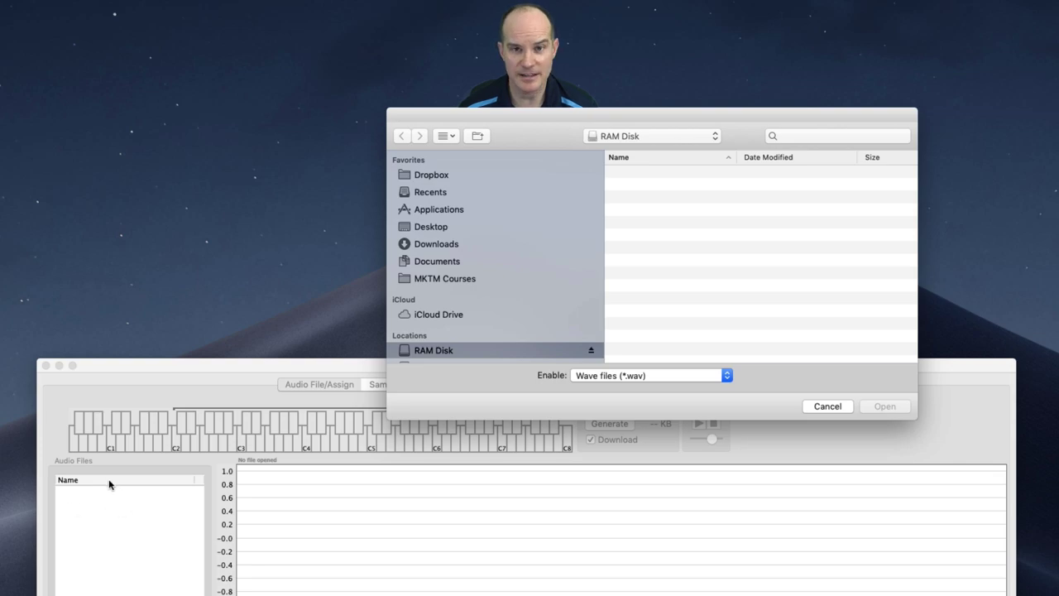
{"action": "left_click", "coordinate": [430, 228]}
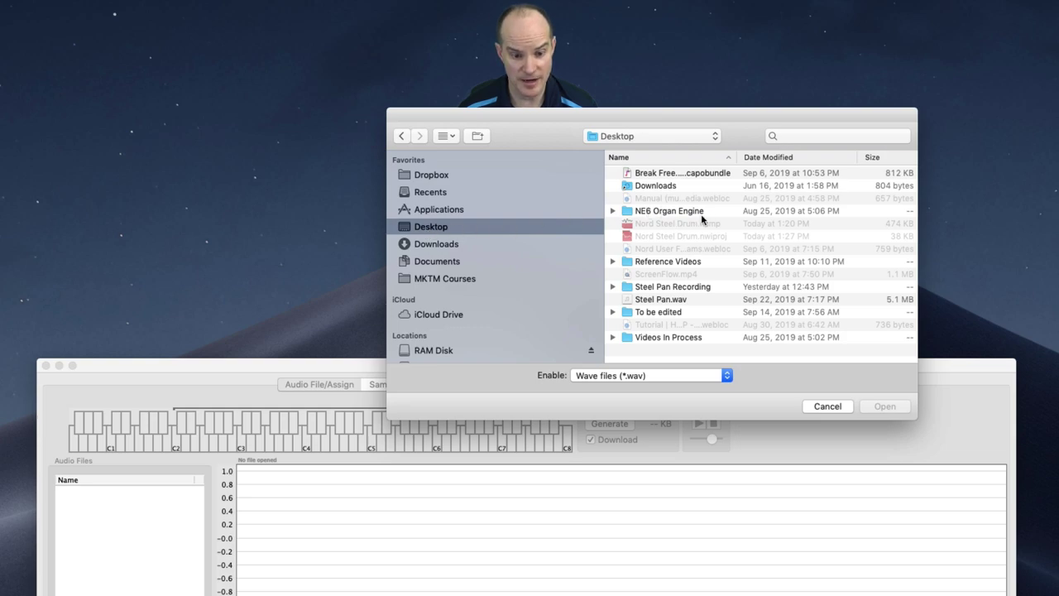
{"action": "left_click", "coordinate": [671, 299]}
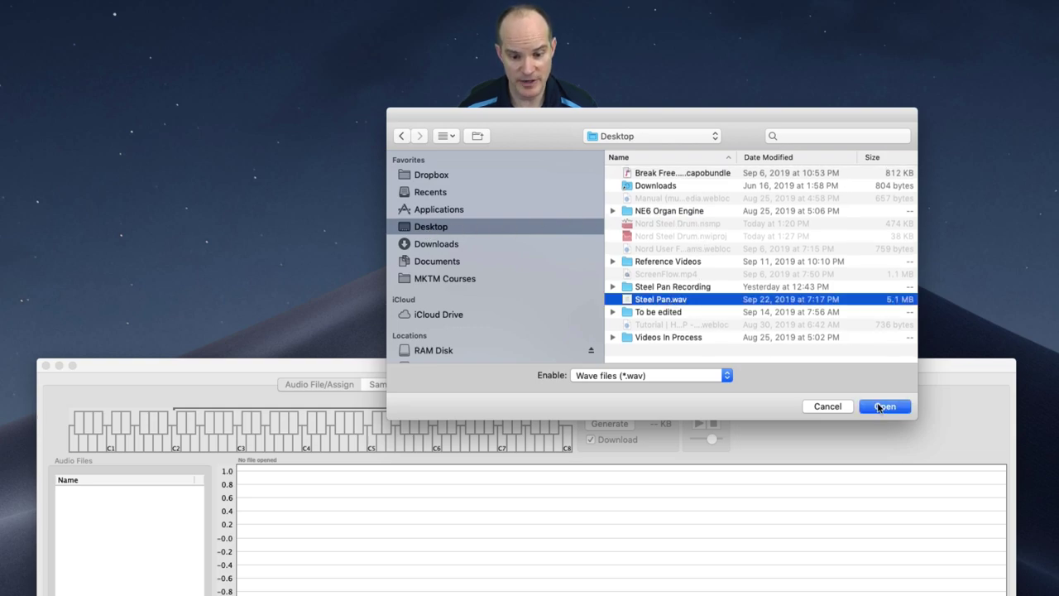
{"action": "left_click", "coordinate": [883, 406]}
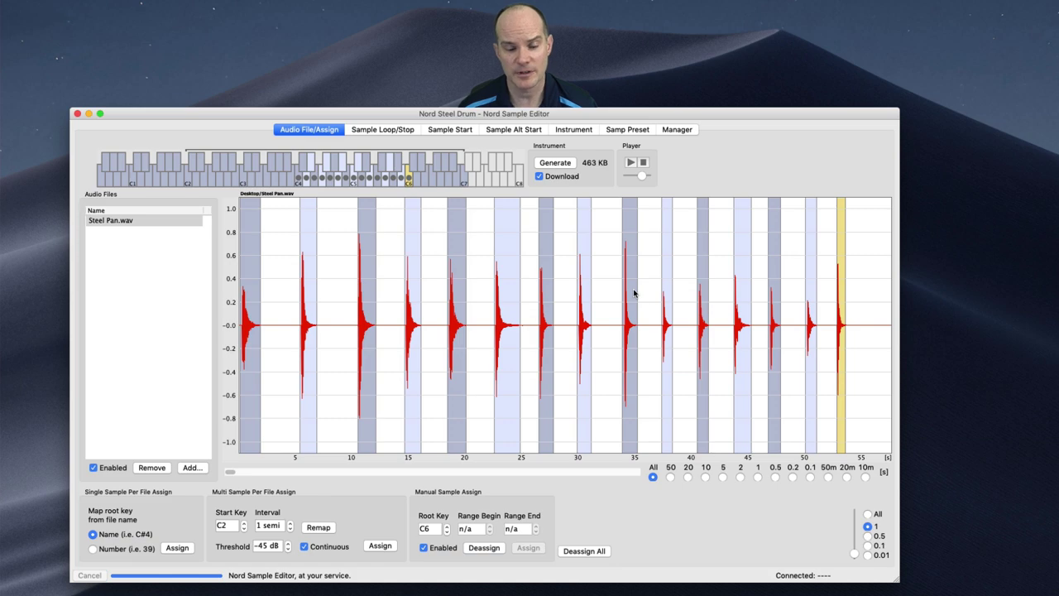
{"action": "key", "text": "super+s"}
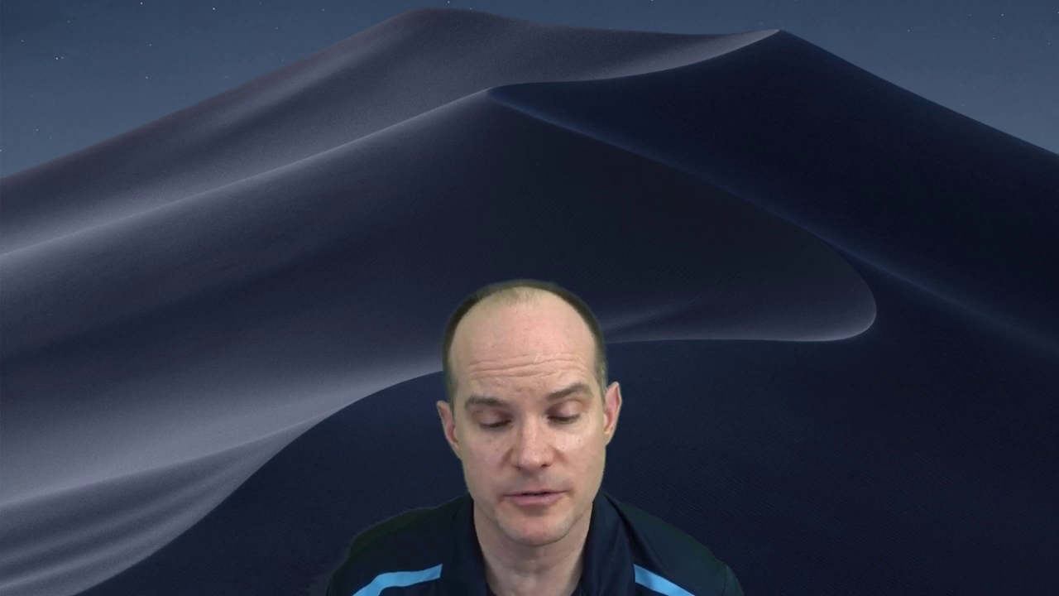
- Launch Nord Sample Editor v2.28, followed by Nord Sound Manager v7.42
{"action": "type", "text": "nor"}
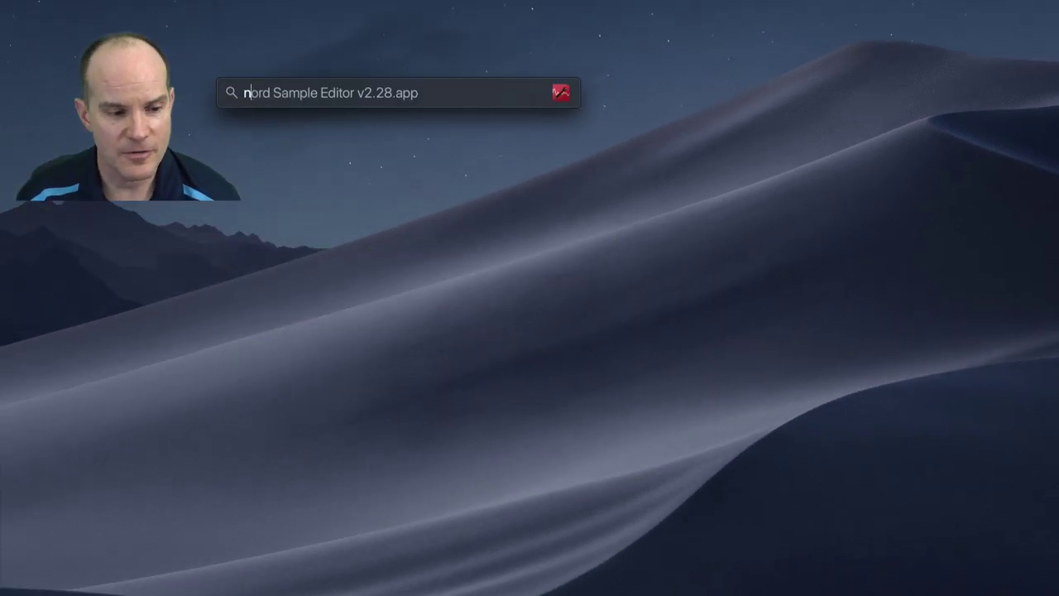
{"action": "key", "text": "Return"}
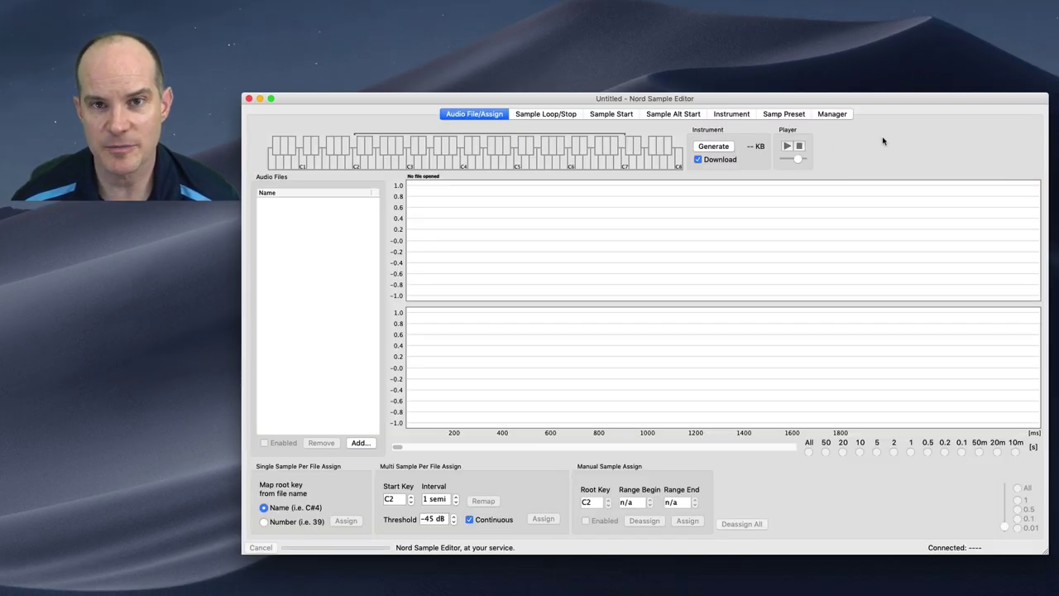
{"action": "type", "text": "no"}
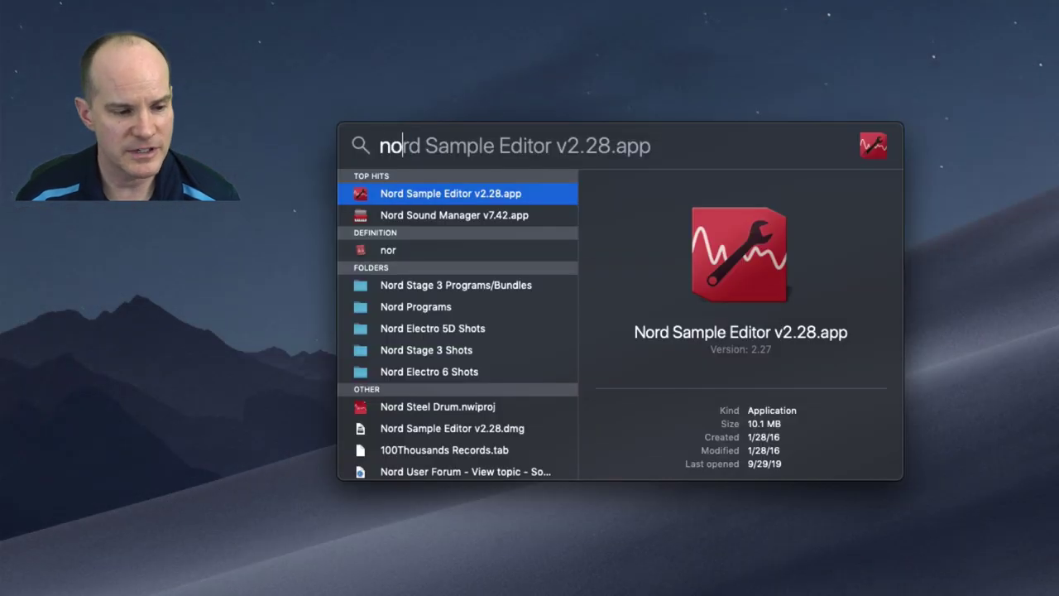
{"action": "type", "text": "rd sound"}
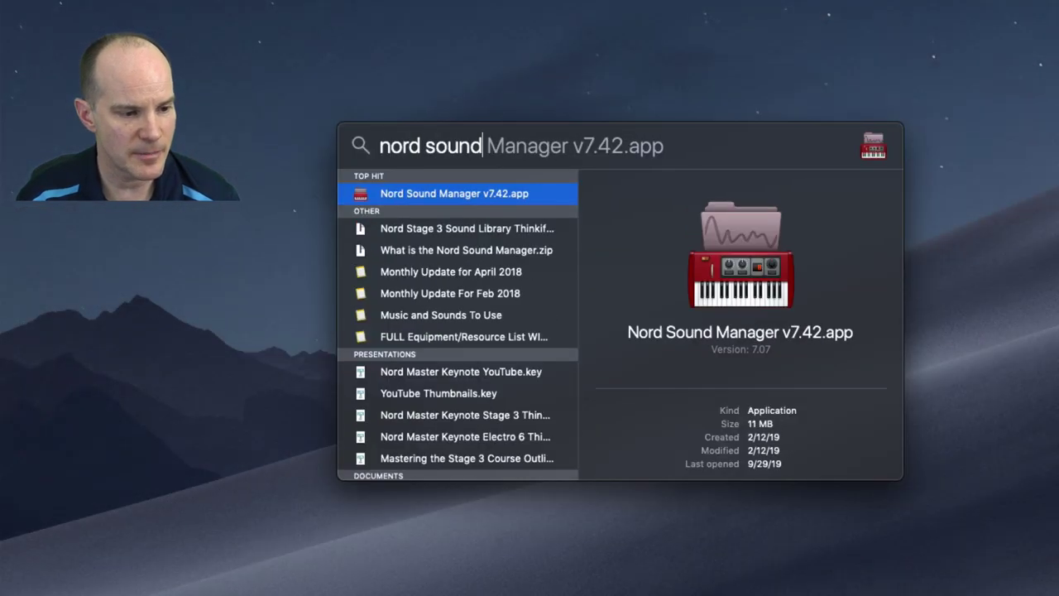
{"action": "key", "text": "Return"}
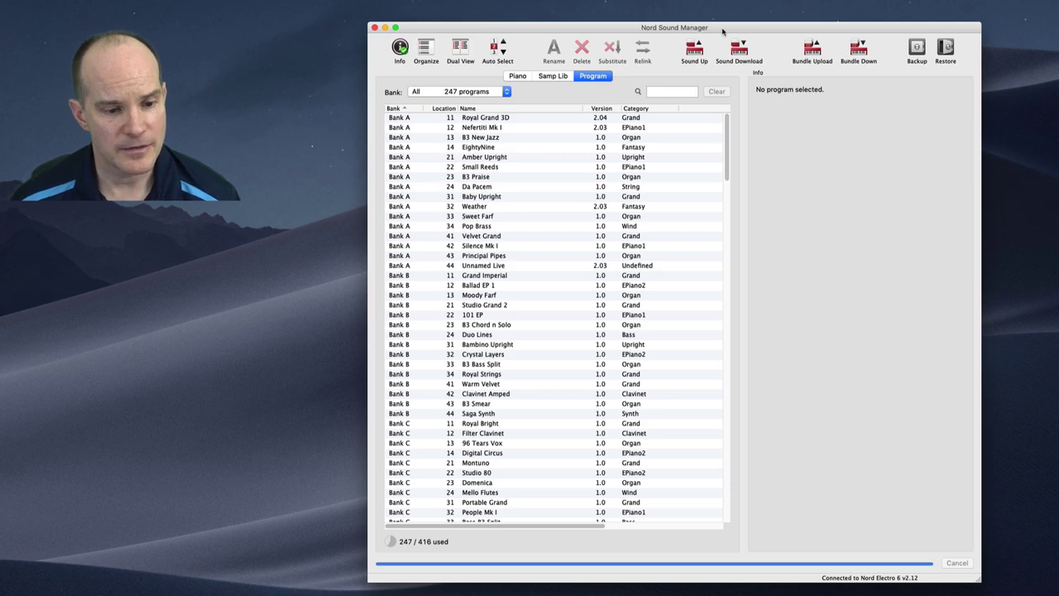
- Search the synth's sample library for "Steel" and check which programs use the Steel Guitar Finger and Steel Guitar samples
{"action": "left_click", "coordinate": [562, 77]}
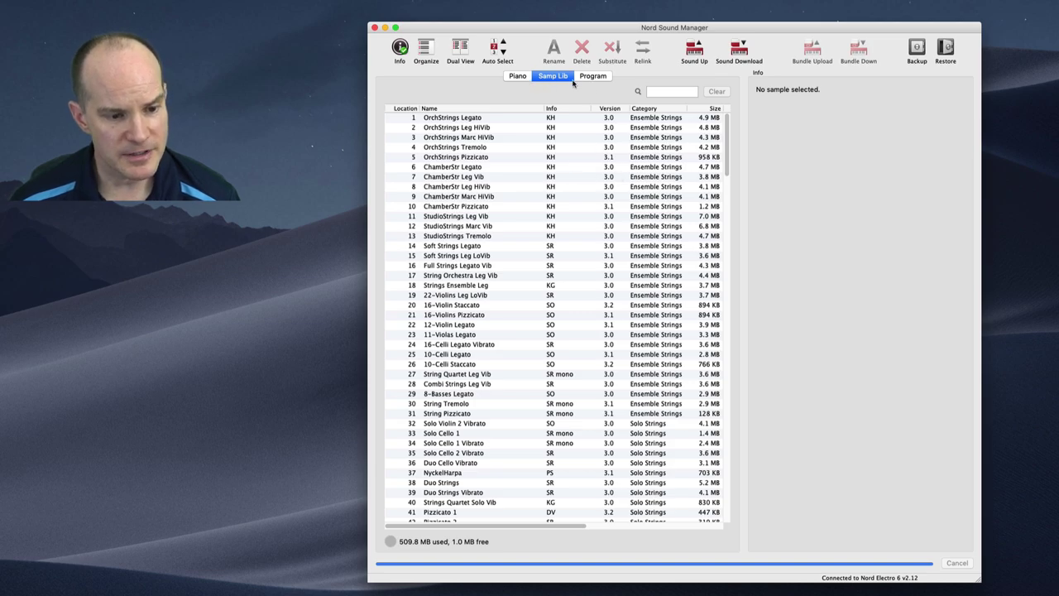
{"action": "left_click", "coordinate": [684, 93]}
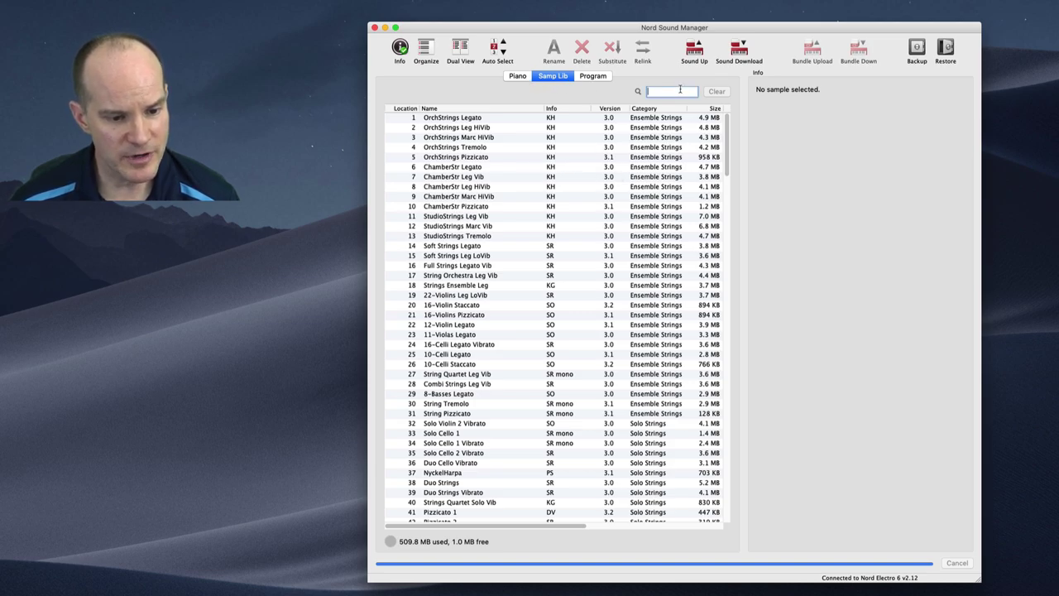
{"action": "type", "text": "Steel"}
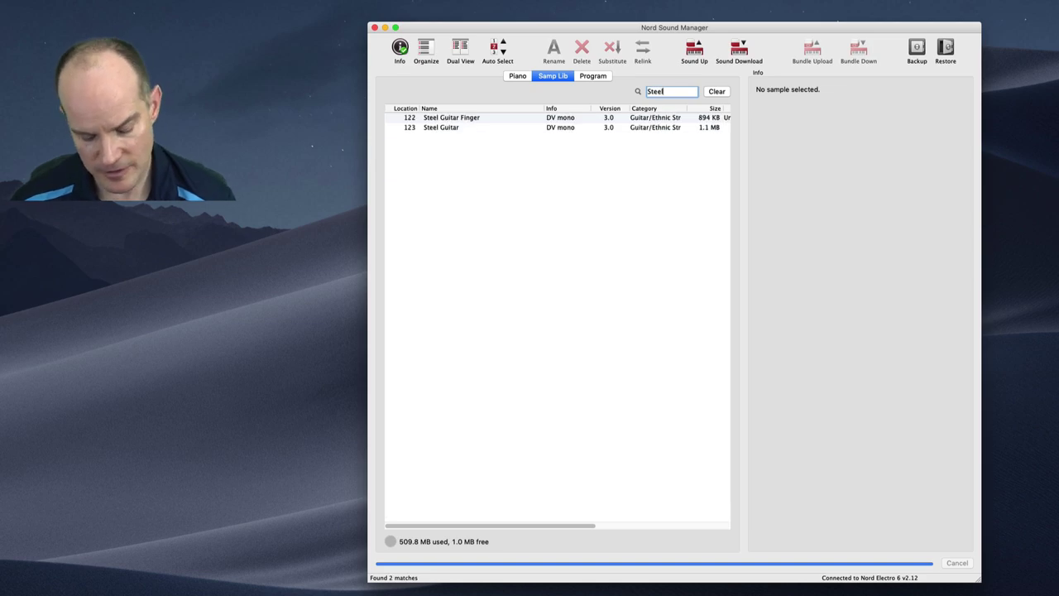
{"action": "left_click", "coordinate": [465, 129]}
{"action": "left_click", "coordinate": [484, 121]}
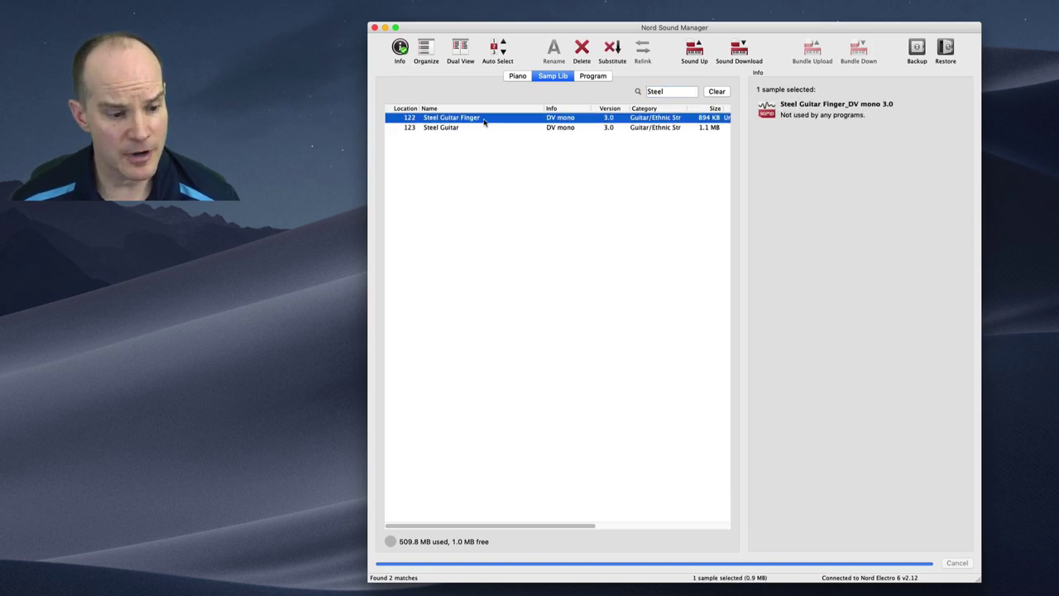
{"action": "left_click", "coordinate": [487, 129]}
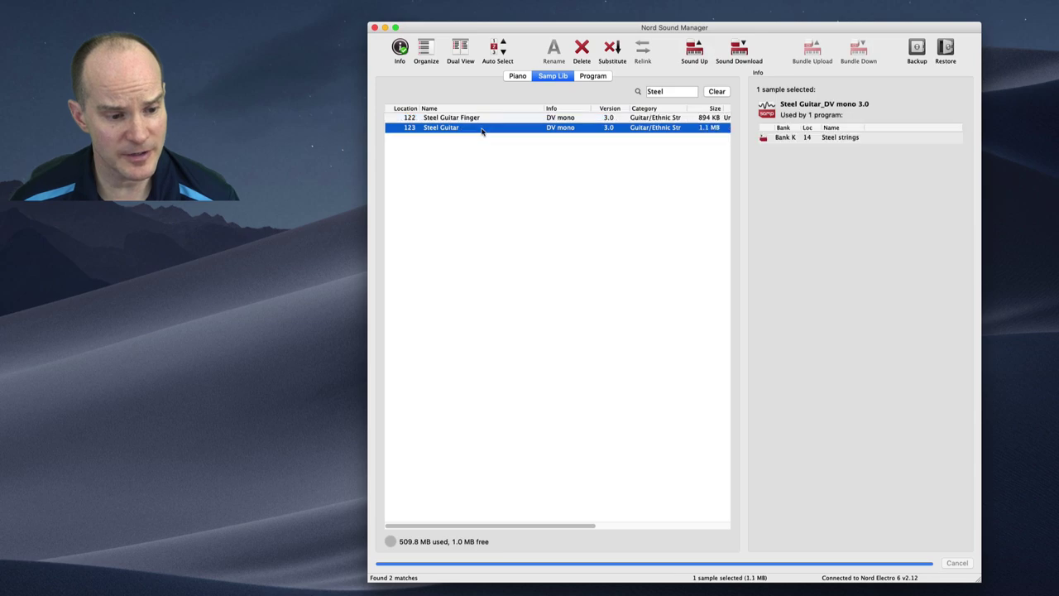
{"action": "left_click", "coordinate": [509, 154]}
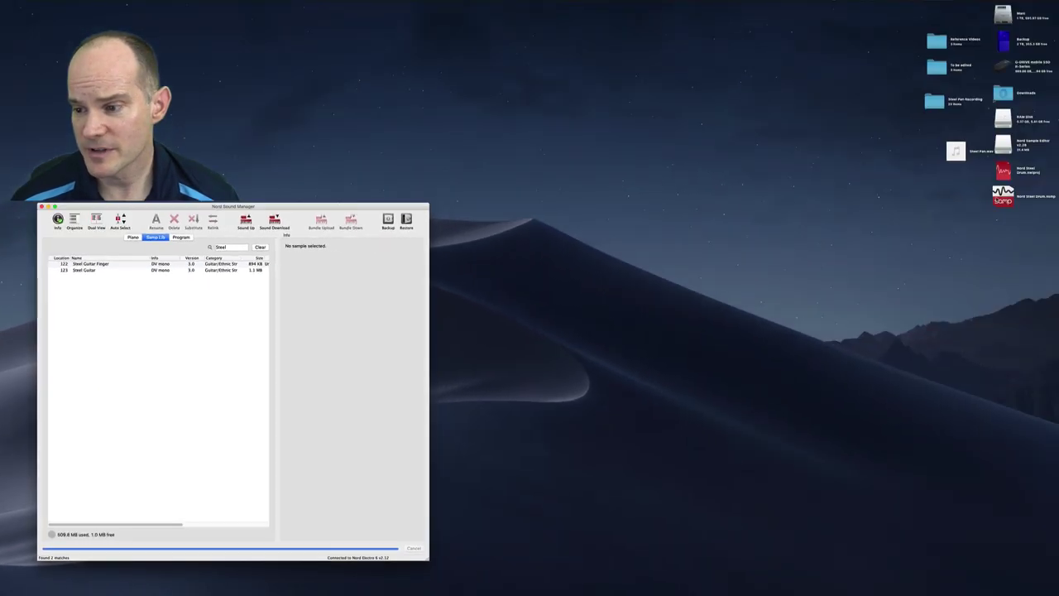
- Load Nord Steel Drum.nsmp from the desktop into the synth's sample library, converting it to .nsmp3 format, and select it there
{"action": "left_click_drag", "start_coordinate": [1004, 196], "coordinate": [161, 350]}
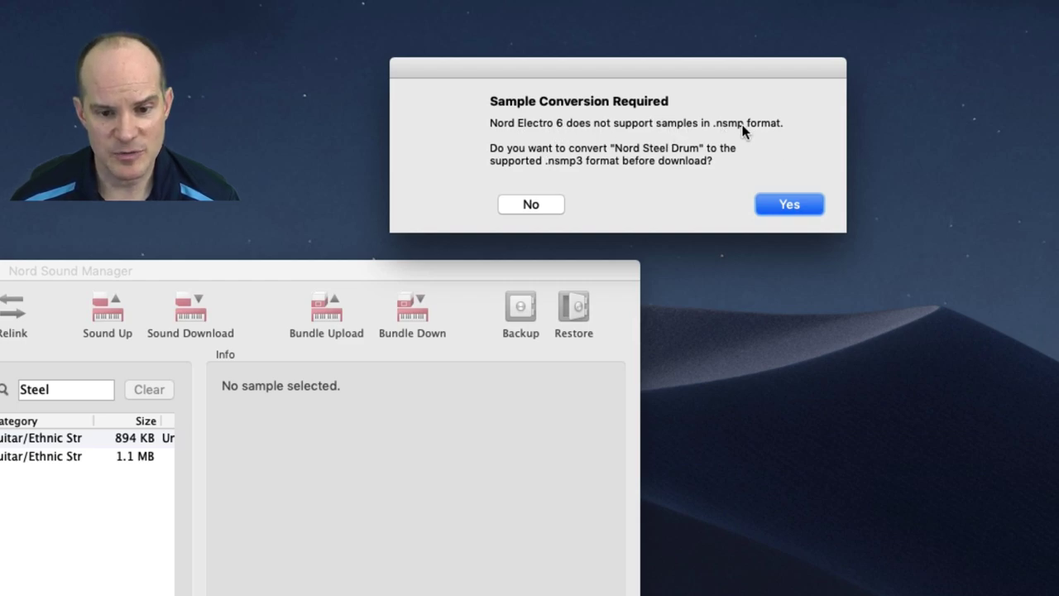
{"action": "left_click", "coordinate": [795, 205]}
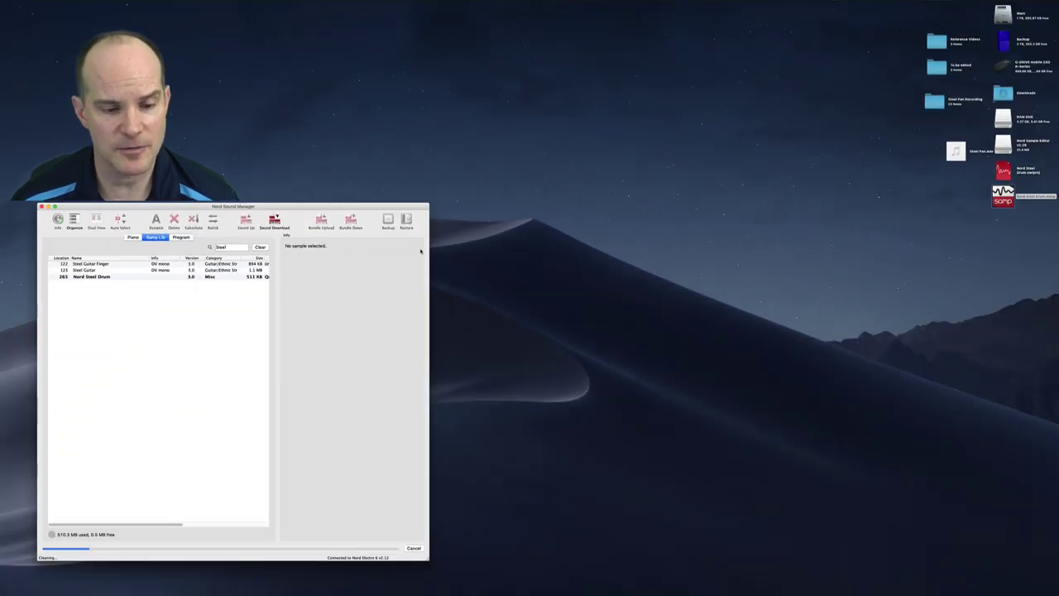
{"action": "left_click", "coordinate": [113, 278]}
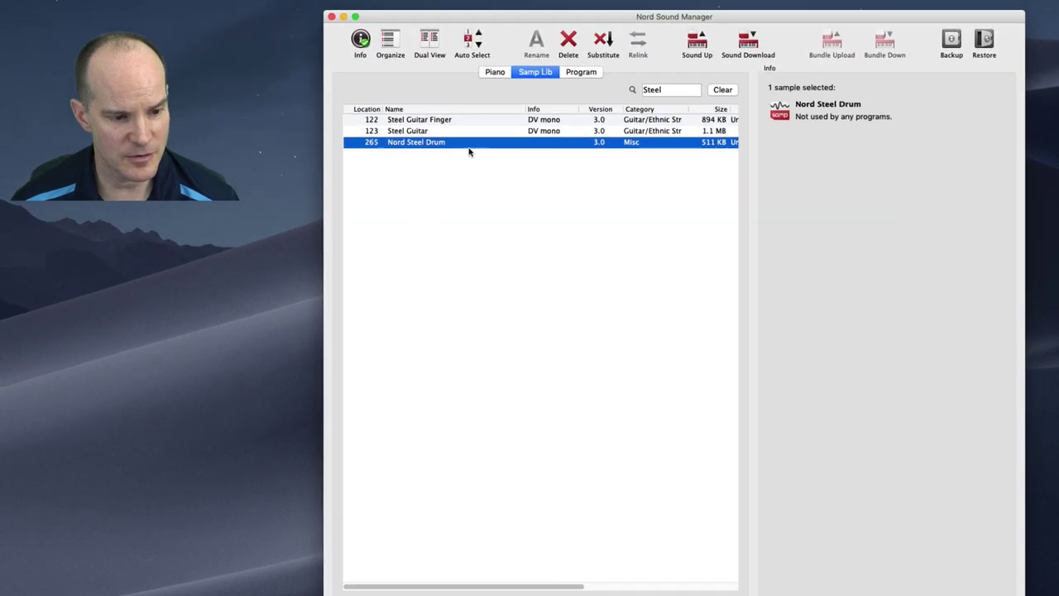